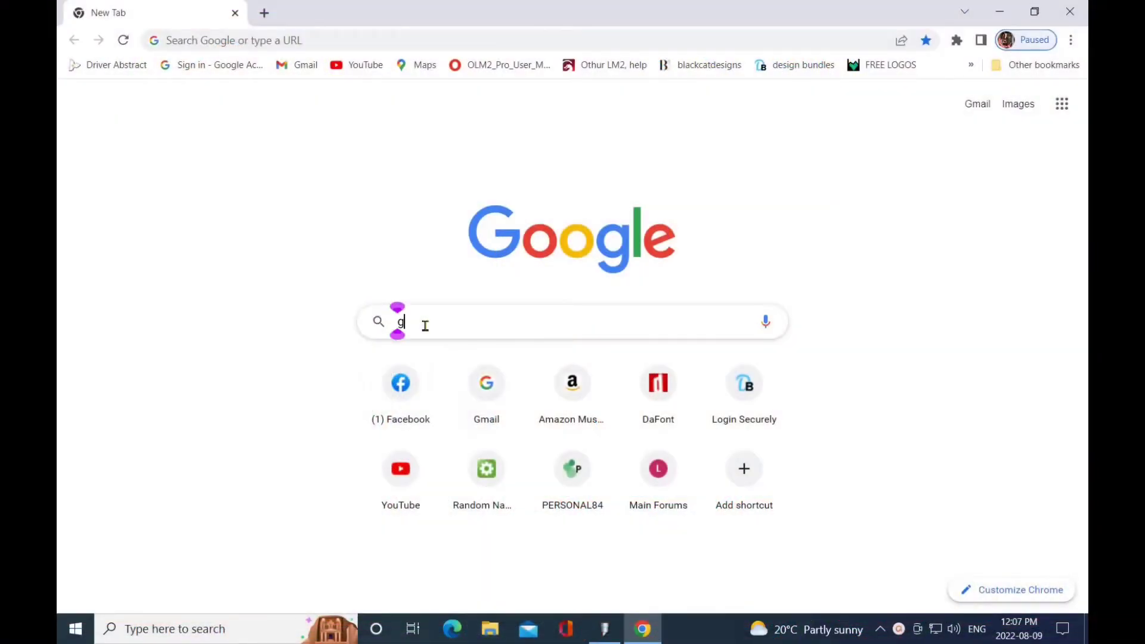
- Search Google for 'gimp' and open the official GIMP downloads page at the 2.10.32 download options
type("gimp")
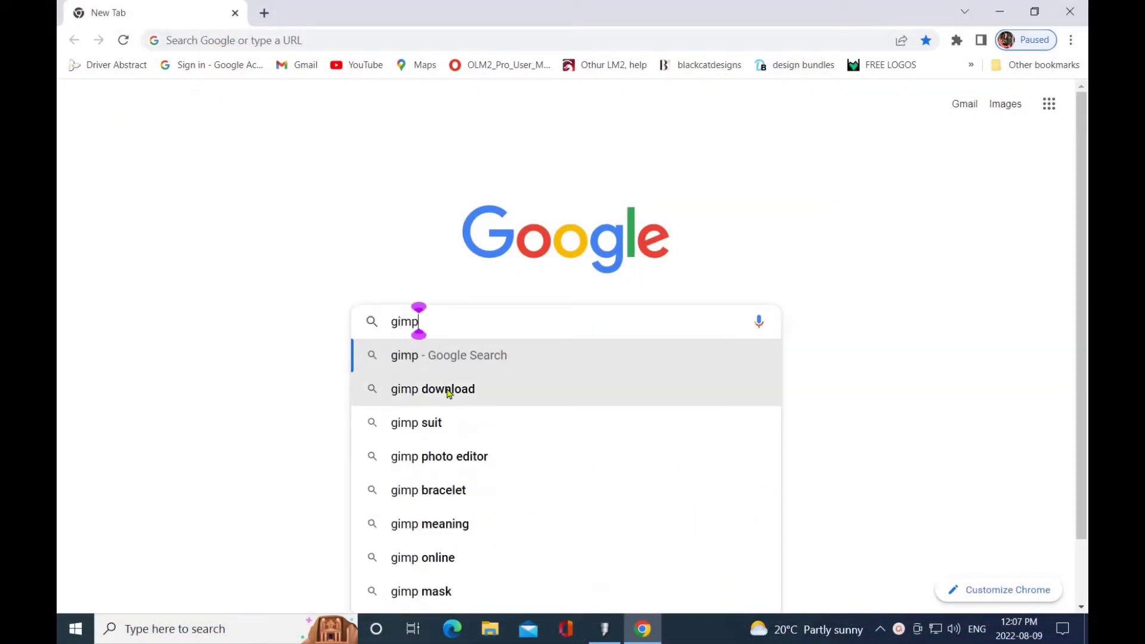
left_click(444, 390)
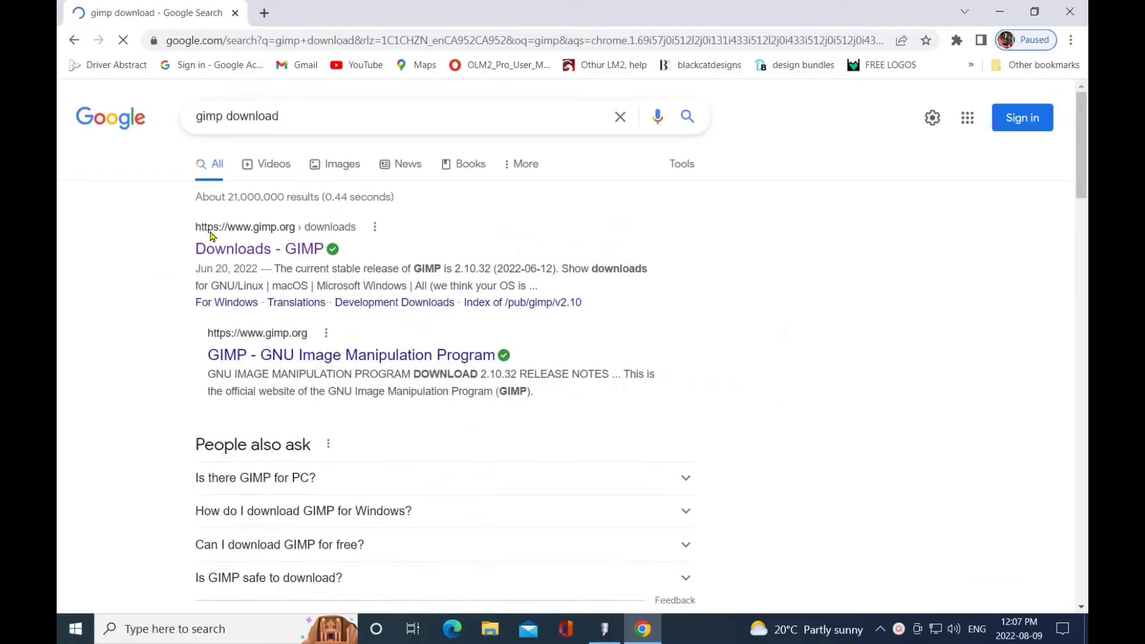
left_click(255, 253)
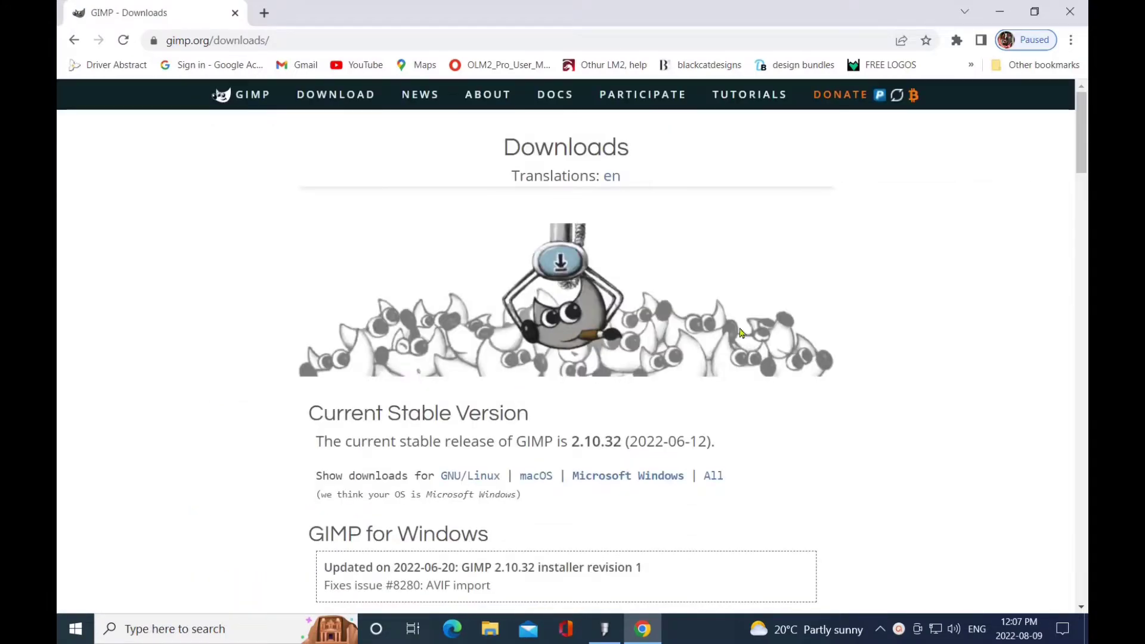
scroll(753, 346, "down", 3)
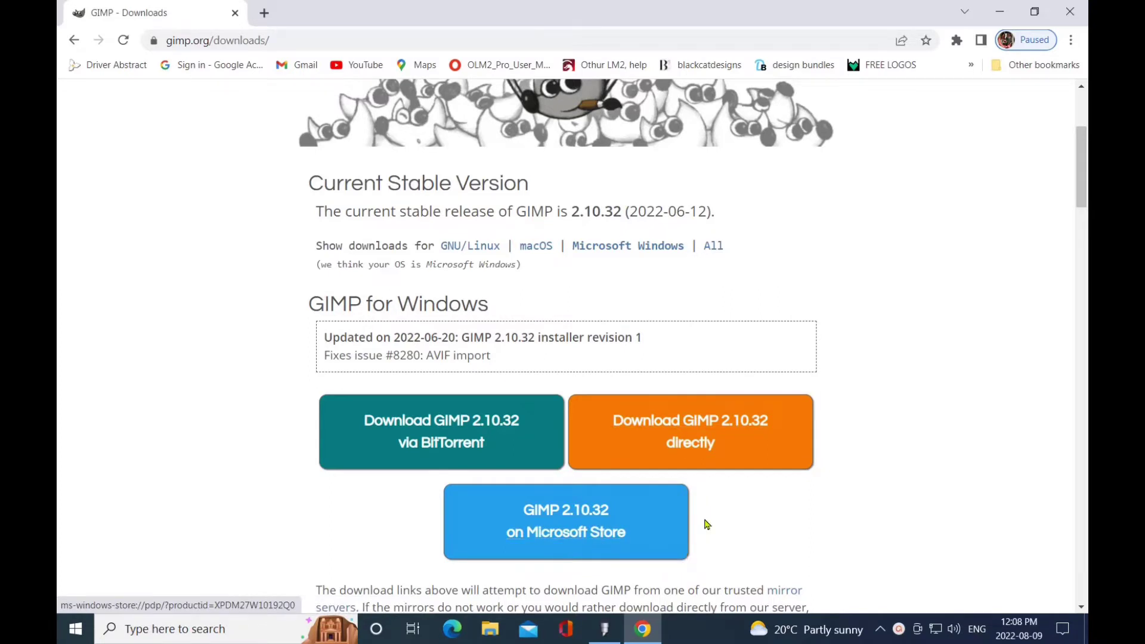
scroll(741, 519, "down", 1)
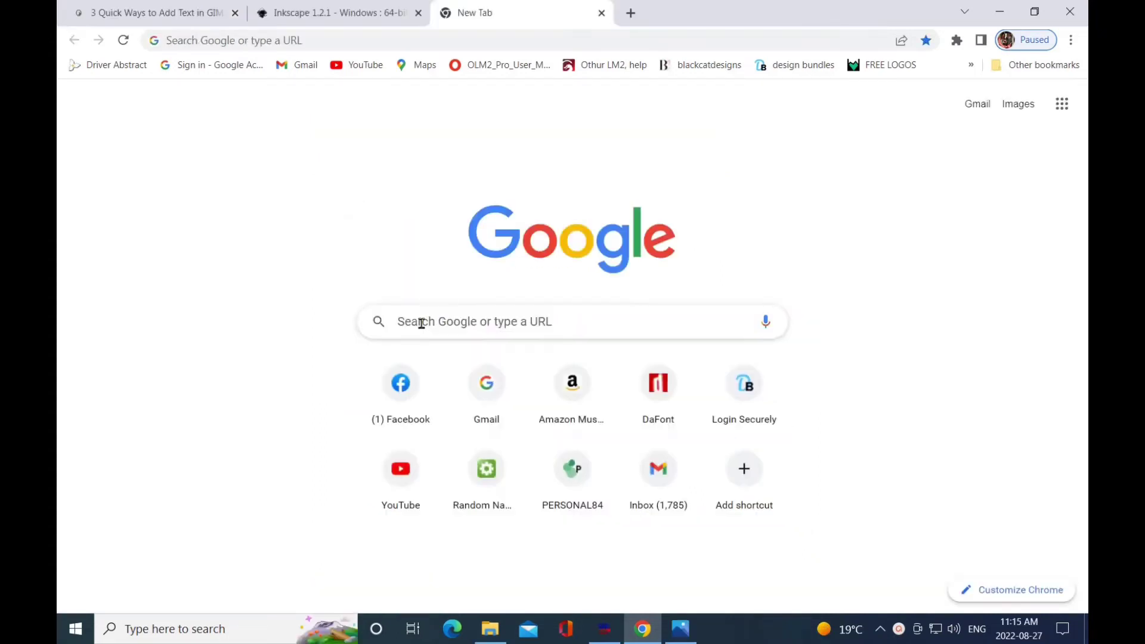
- Search Google for 'free colouring' and switch to the image results
left_click(419, 322)
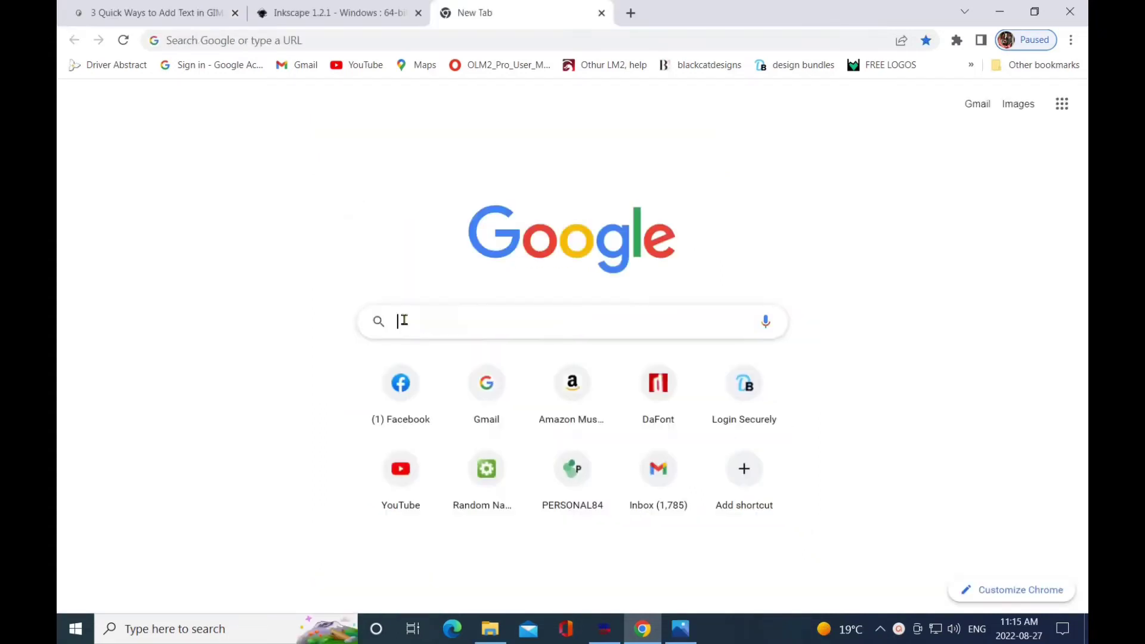
type("free")
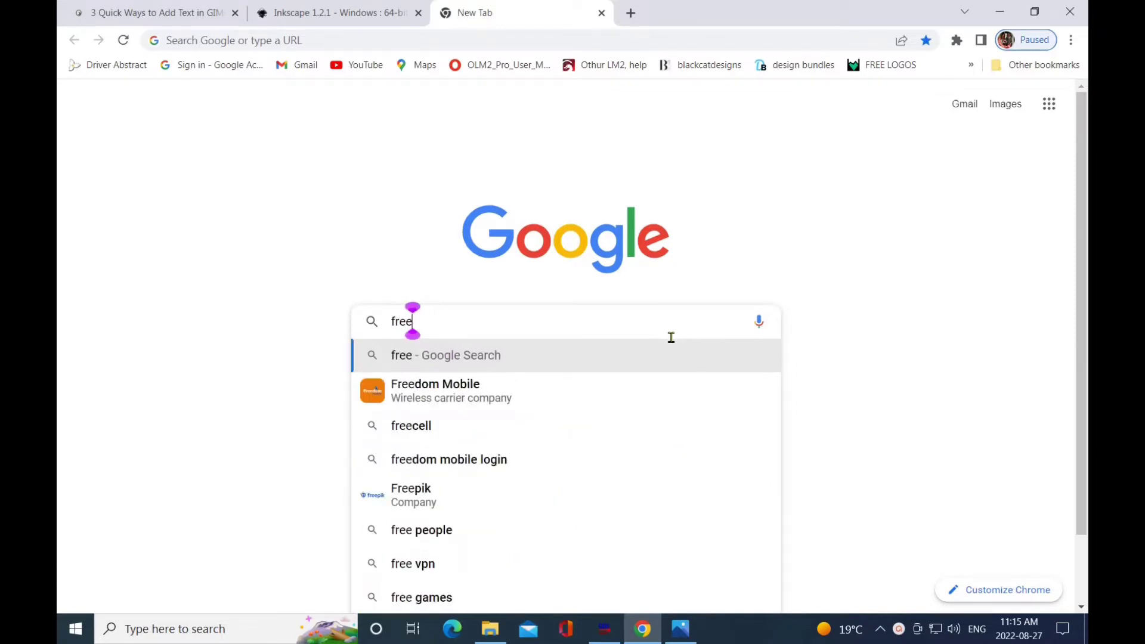
type(" colouring")
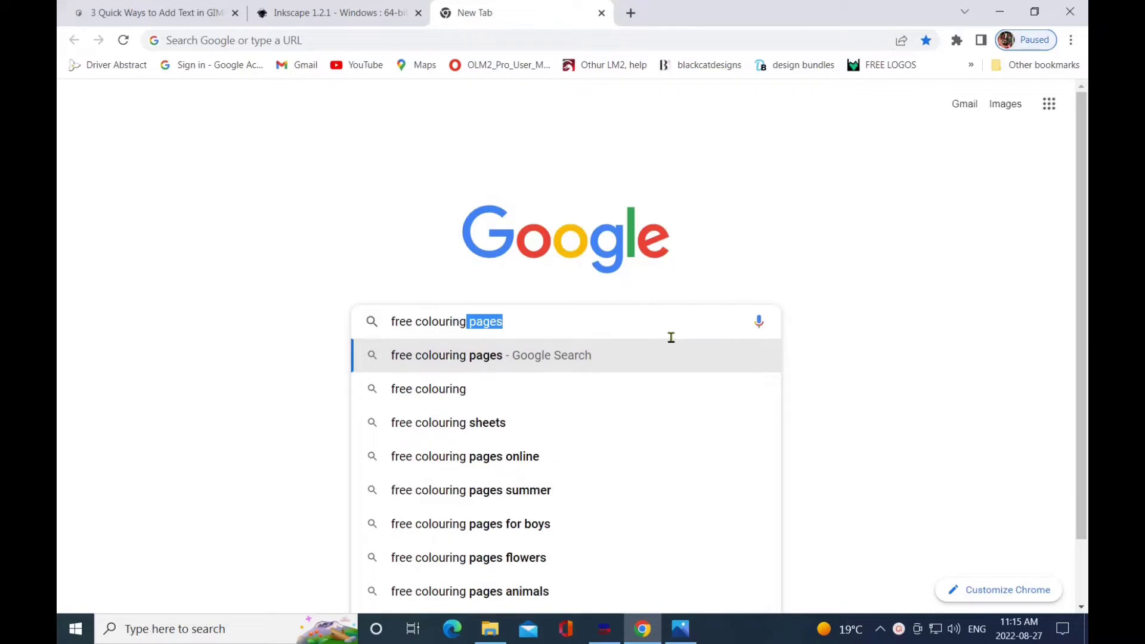
key("Return")
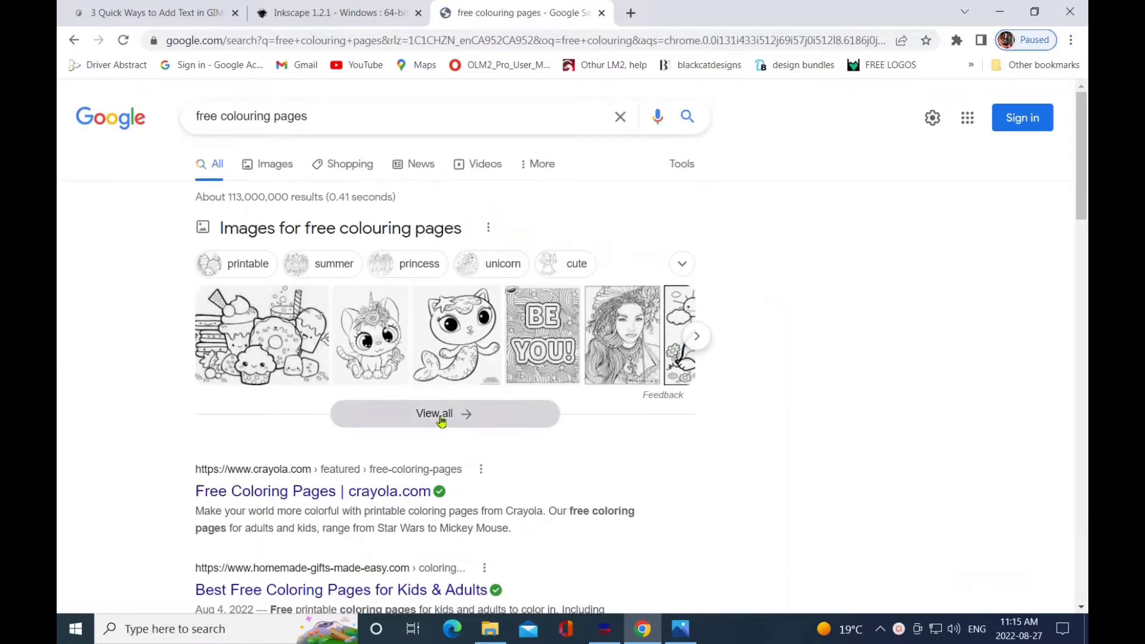
left_click(440, 413)
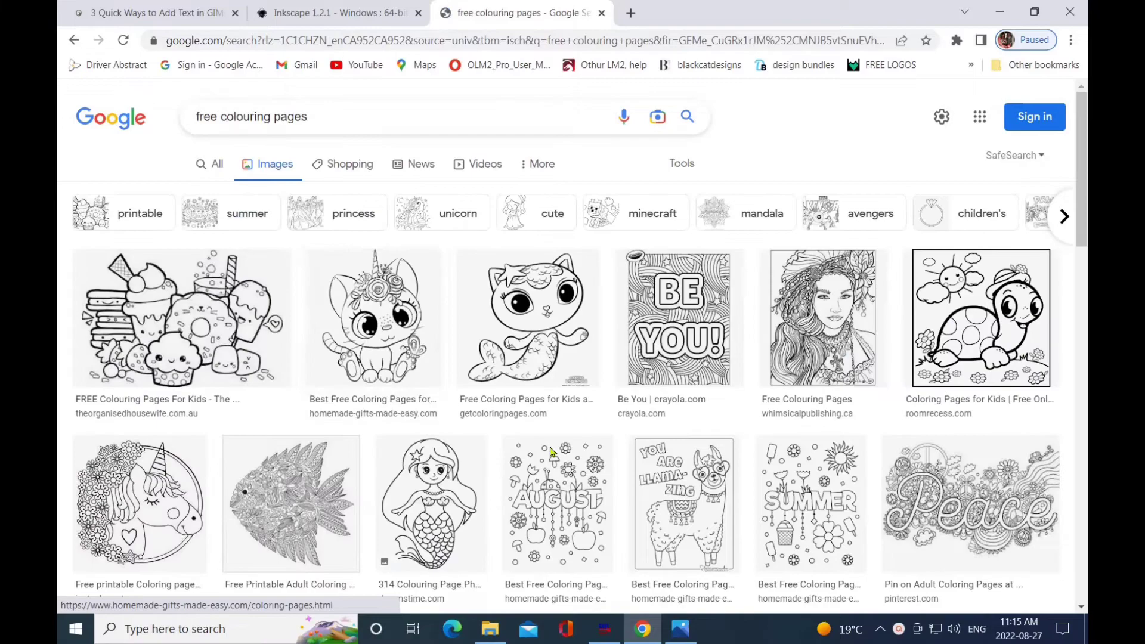
- Scroll the image results and open the preview of the CANADA! moose-and-bear colouring page
scroll(822, 392, "down", 6)
scroll(822, 392, "down", 11)
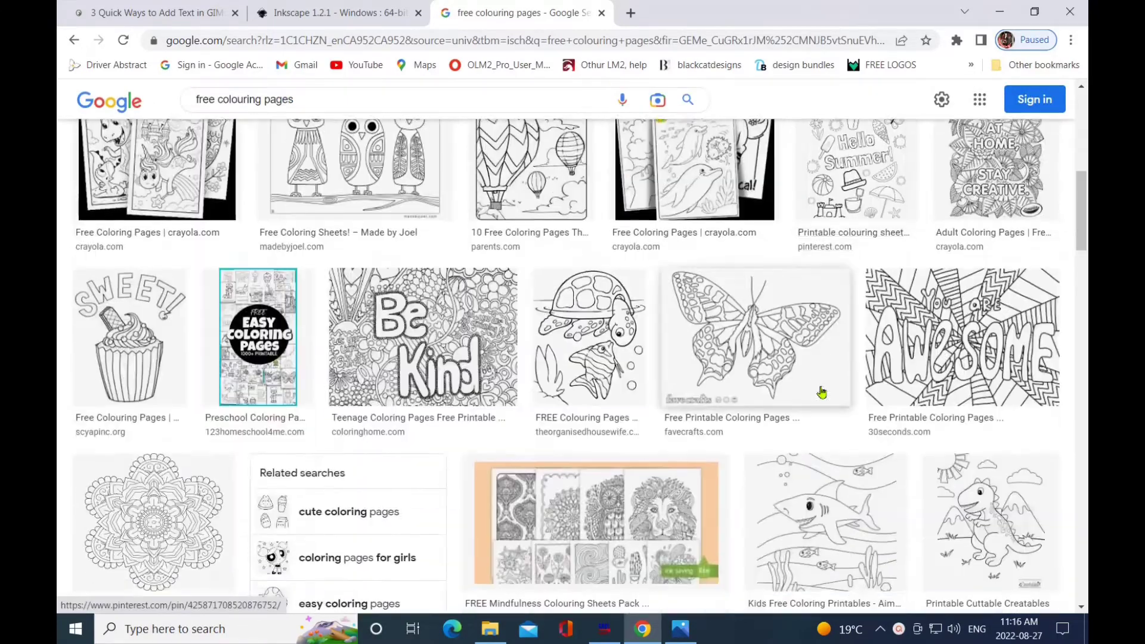
scroll(822, 392, "down", 1)
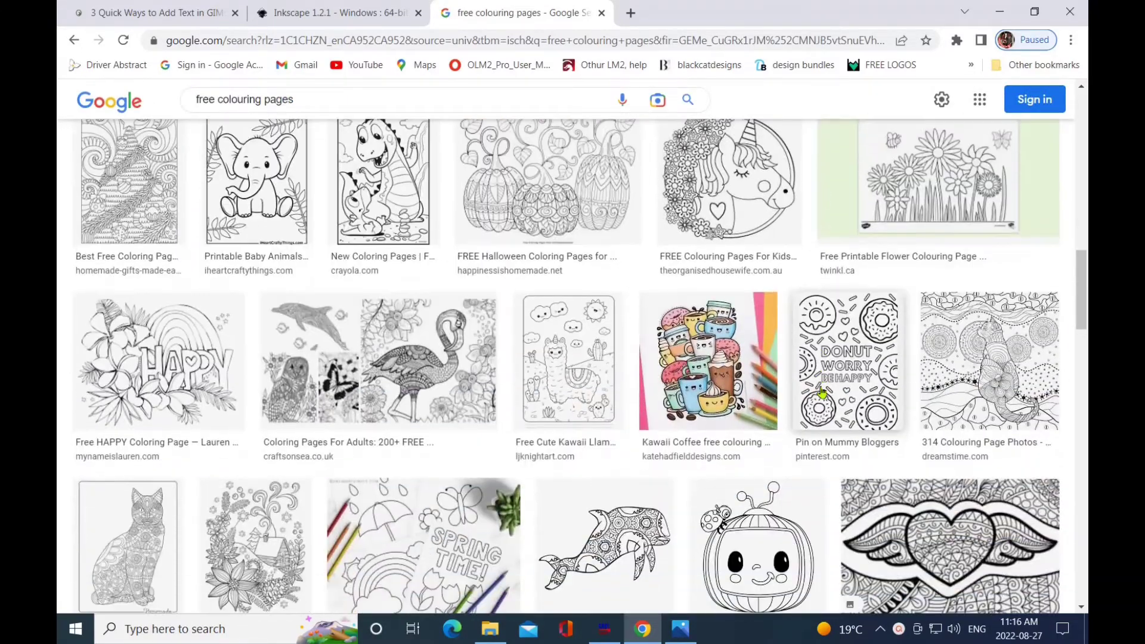
scroll(656, 370, "up", 1)
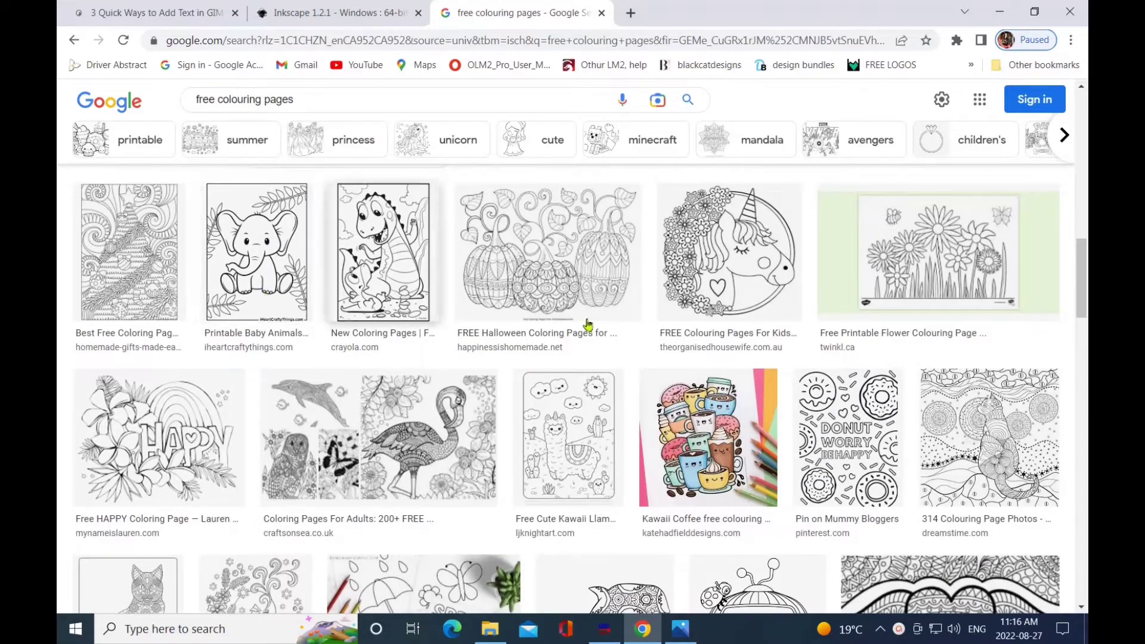
scroll(769, 372, "down", 6)
scroll(771, 374, "down", 15)
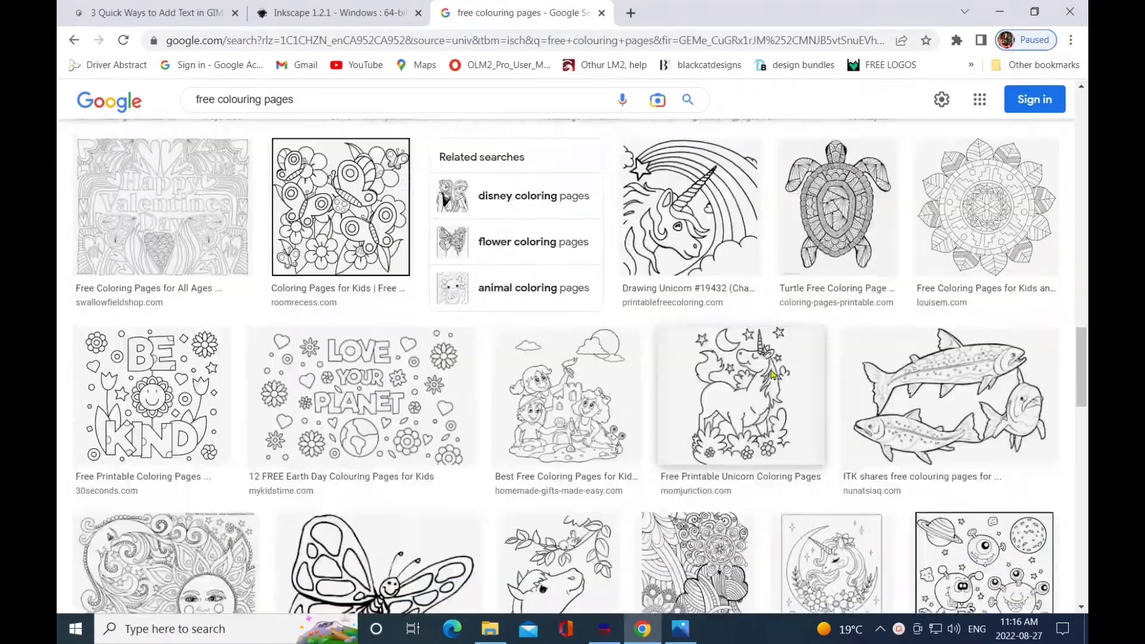
scroll(772, 374, "down", 8)
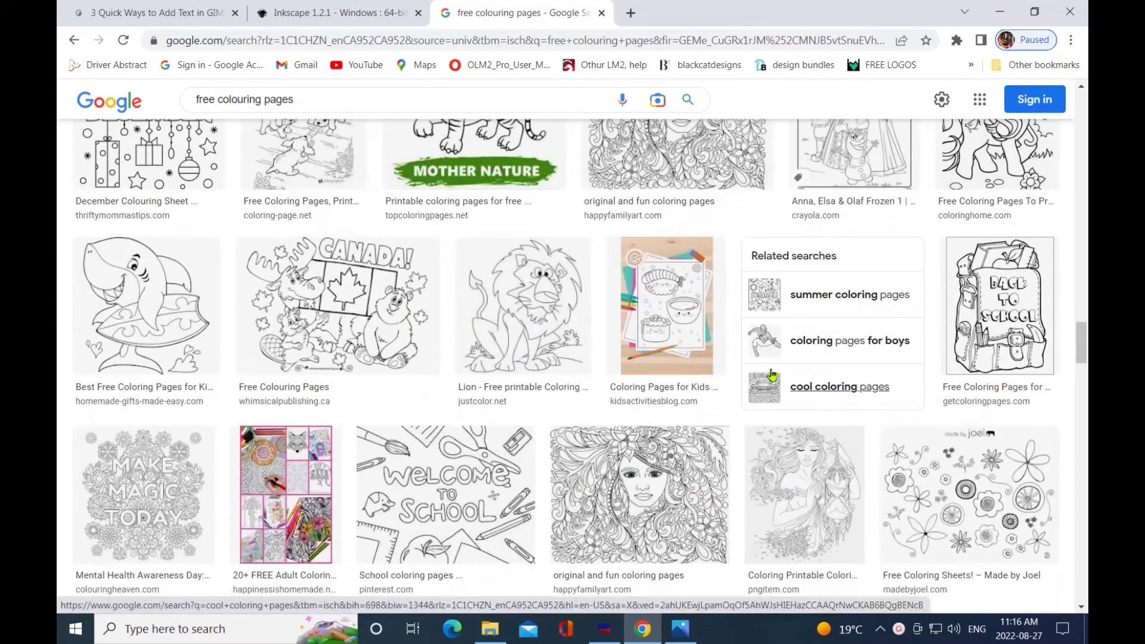
left_click(361, 336)
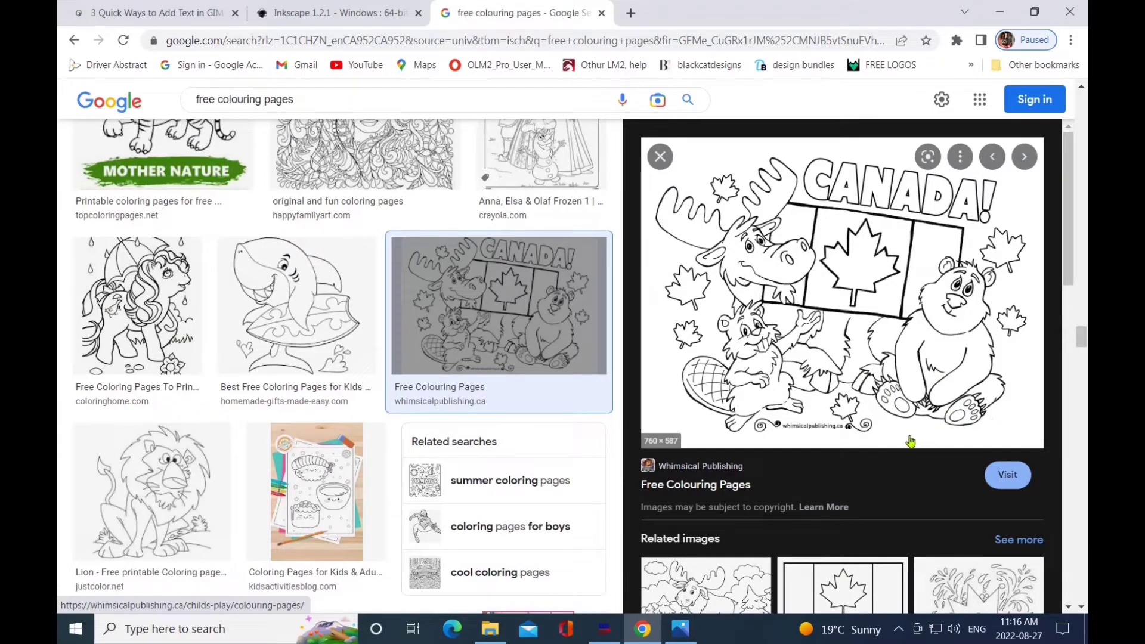
- Capture the Canada preview as a screenshot and return to the Google Images results
key("alt+Tab")
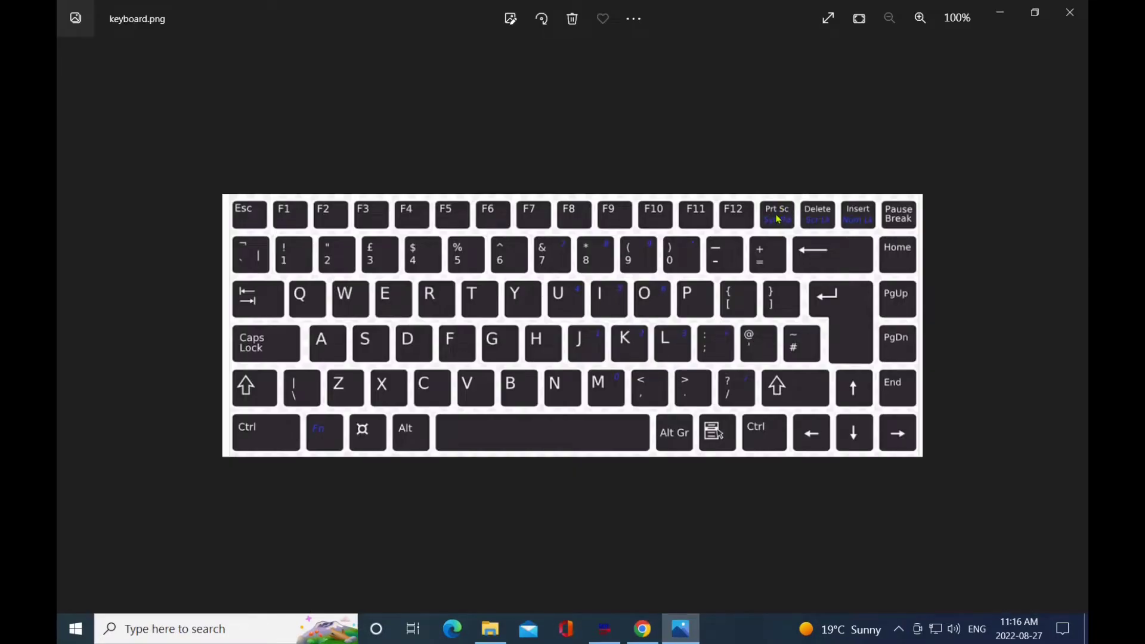
left_click(642, 630)
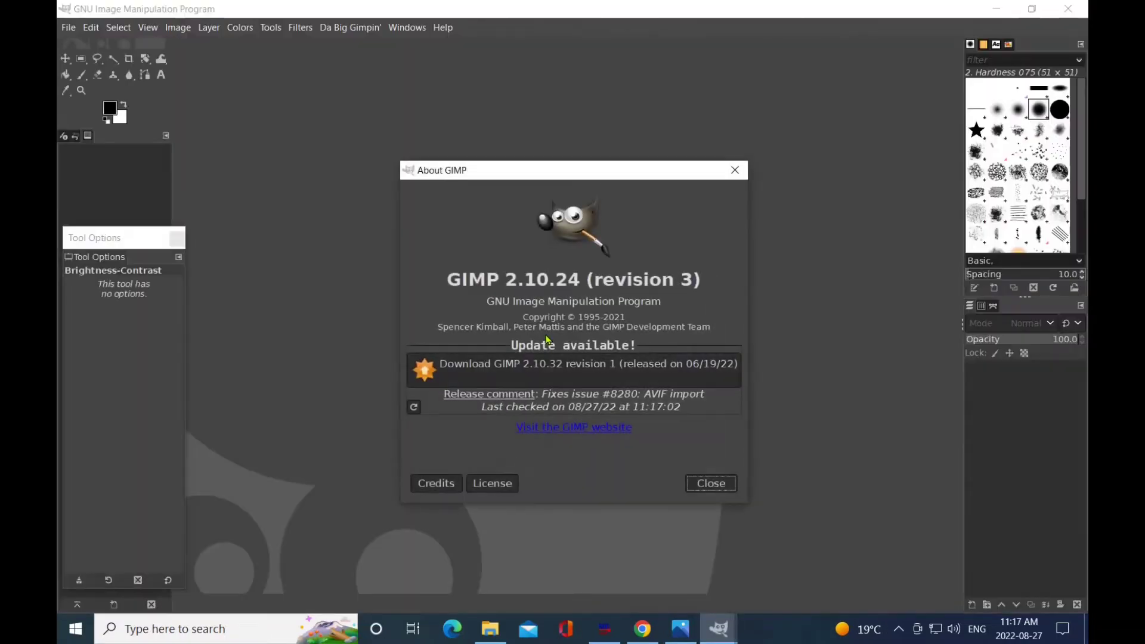
- Dismiss the About box and create a new 11 × 8 inch image at 300 ppi
left_click(711, 483)
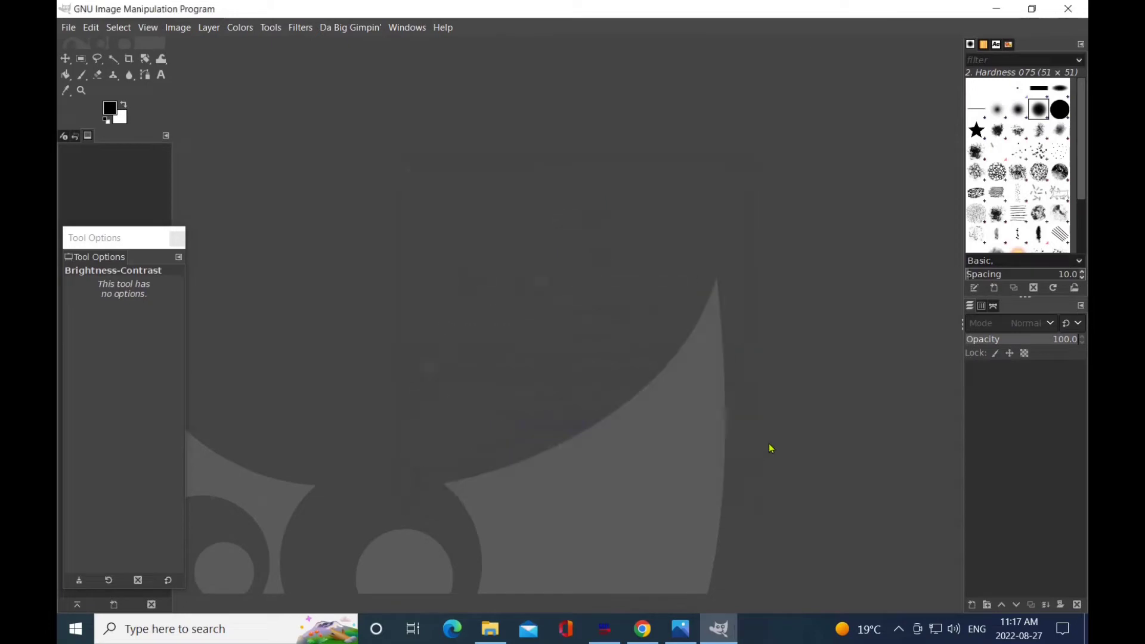
left_click(69, 28)
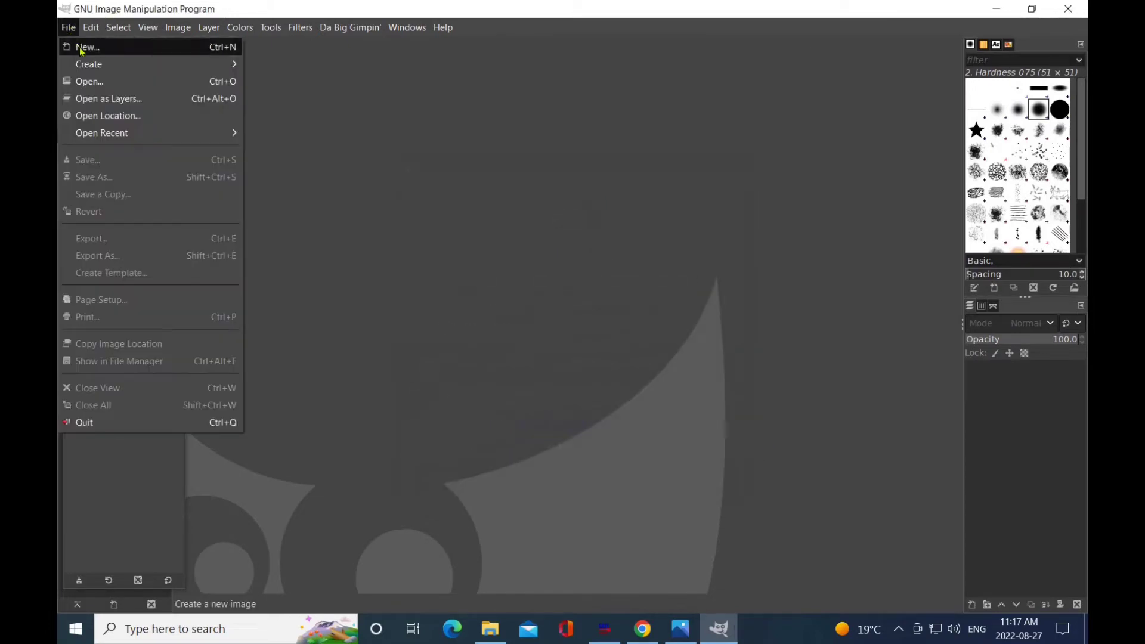
left_click(78, 43)
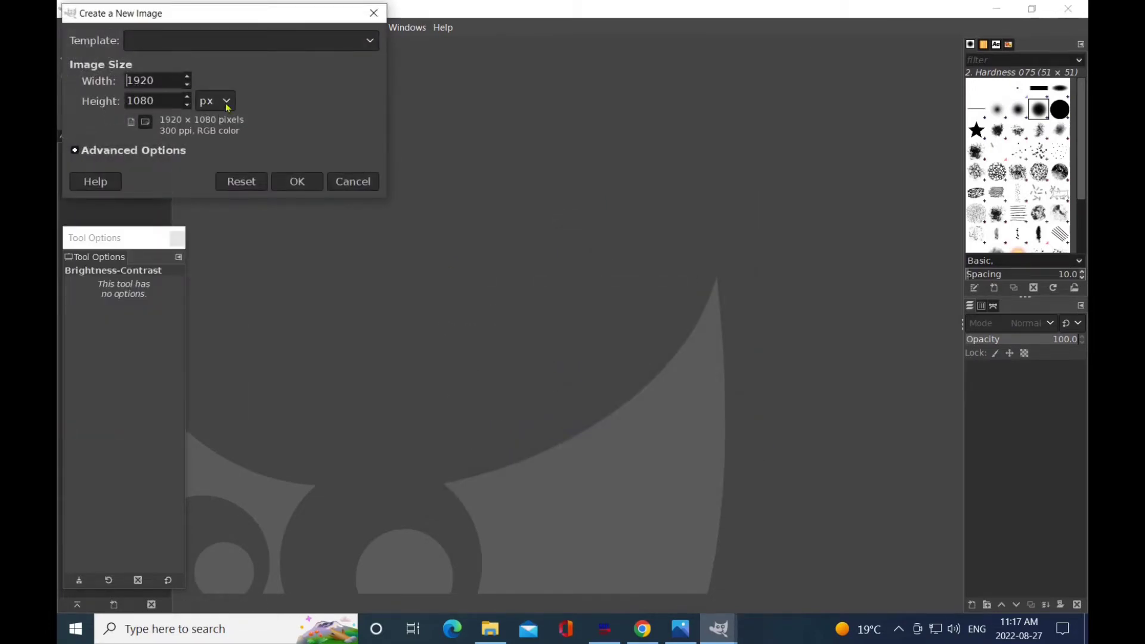
left_click(227, 102)
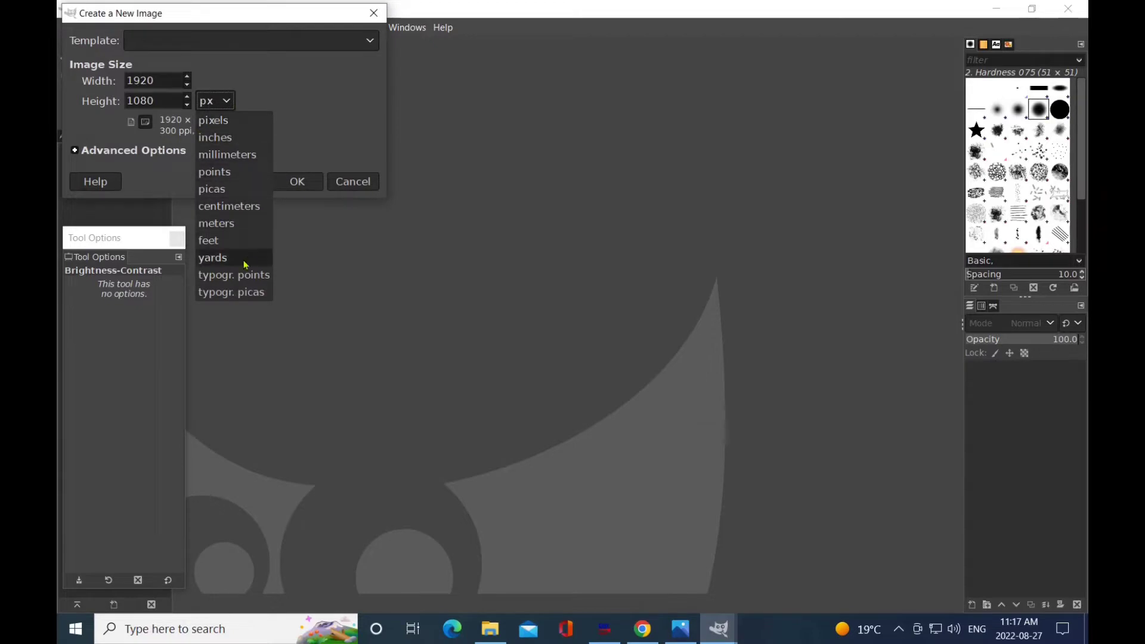
left_click(220, 142)
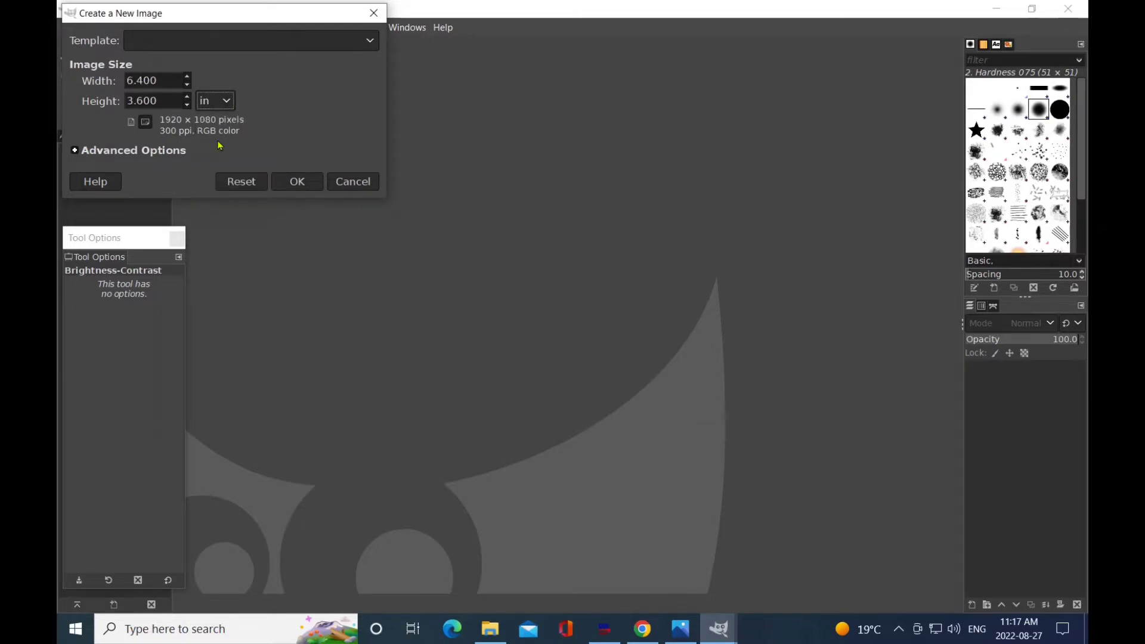
left_click(127, 81)
type("11")
left_click(154, 102)
type("8.5")
left_click(298, 183)
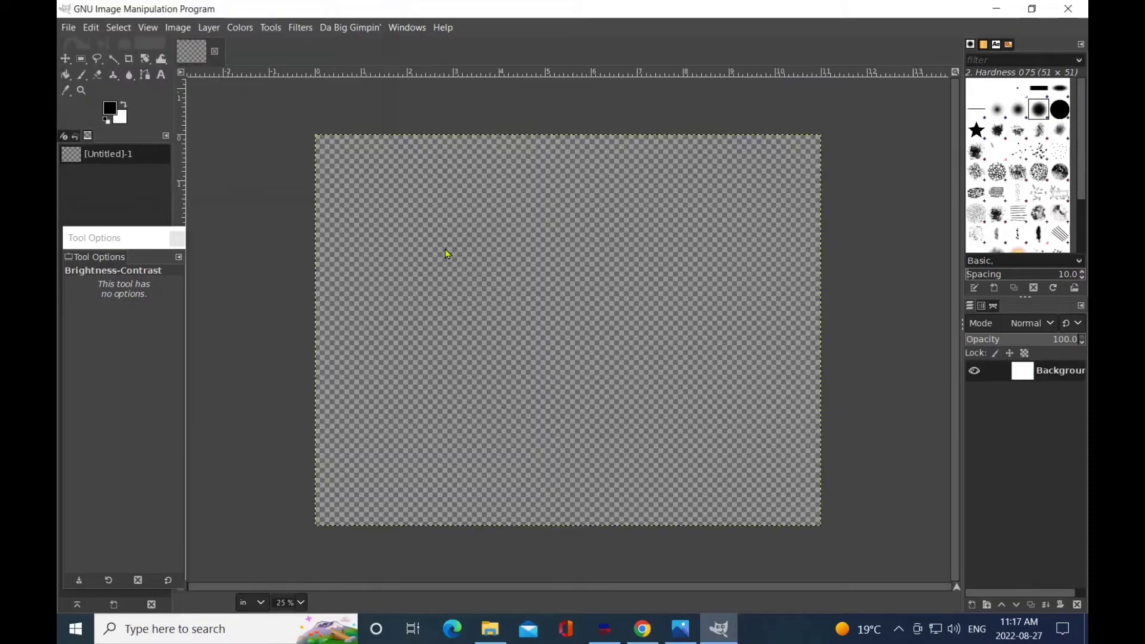
- Paste the captured screenshot, nudge it slightly up-left, and flatten it into one layer
left_click(91, 28)
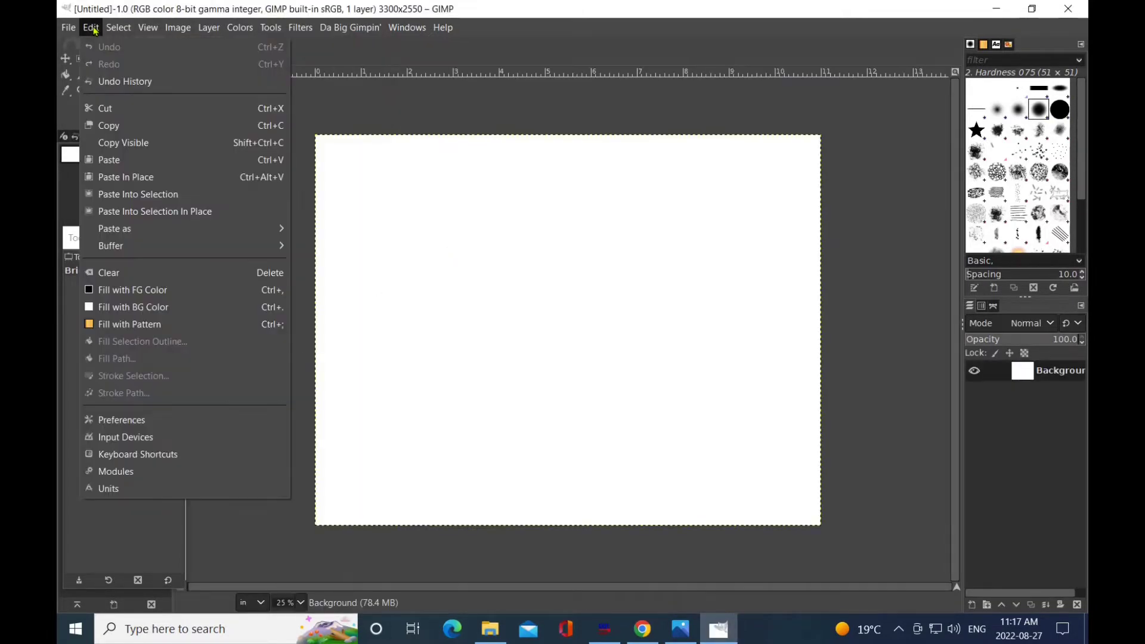
left_click(112, 161)
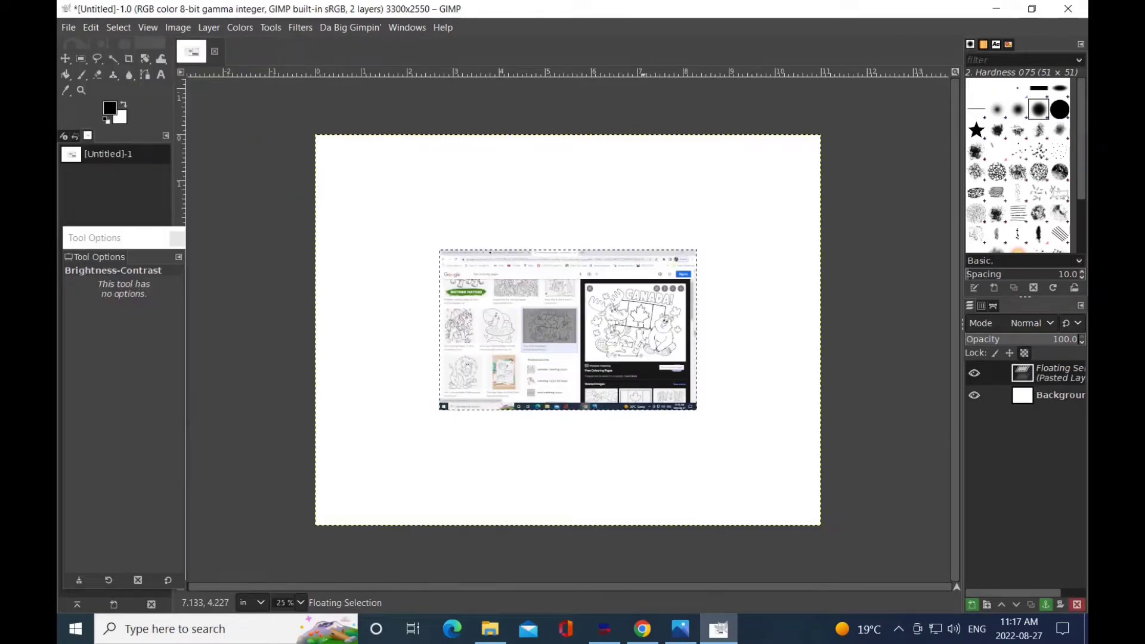
left_click(81, 59)
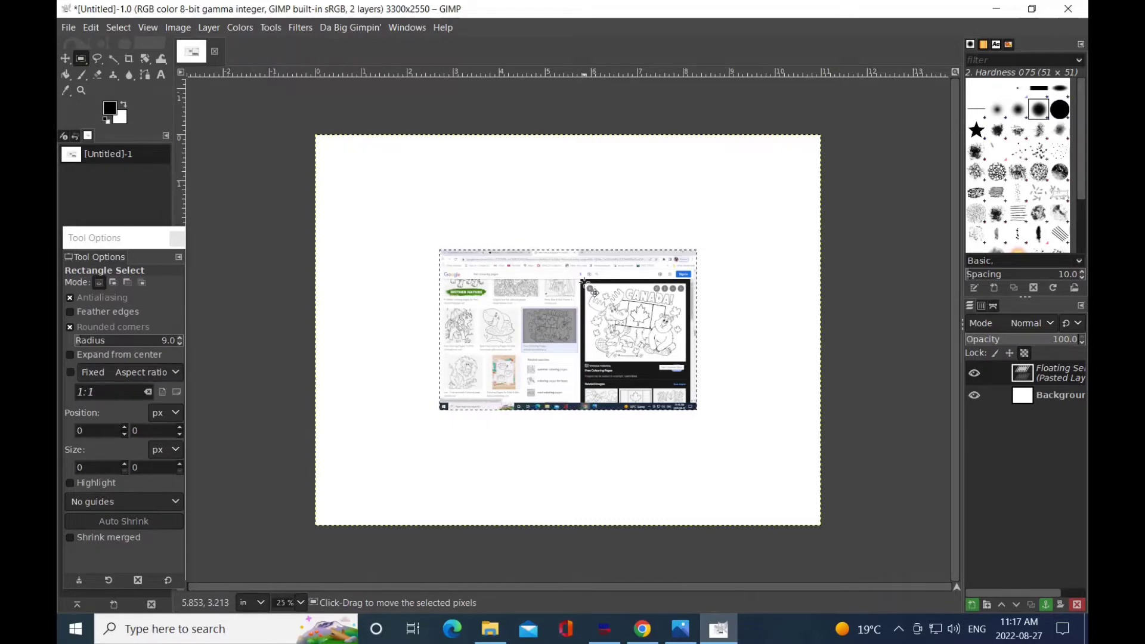
mouse_move(594, 293)
left_mouse_down()
mouse_move(613, 332)
mouse_move(580, 281)
left_mouse_up()
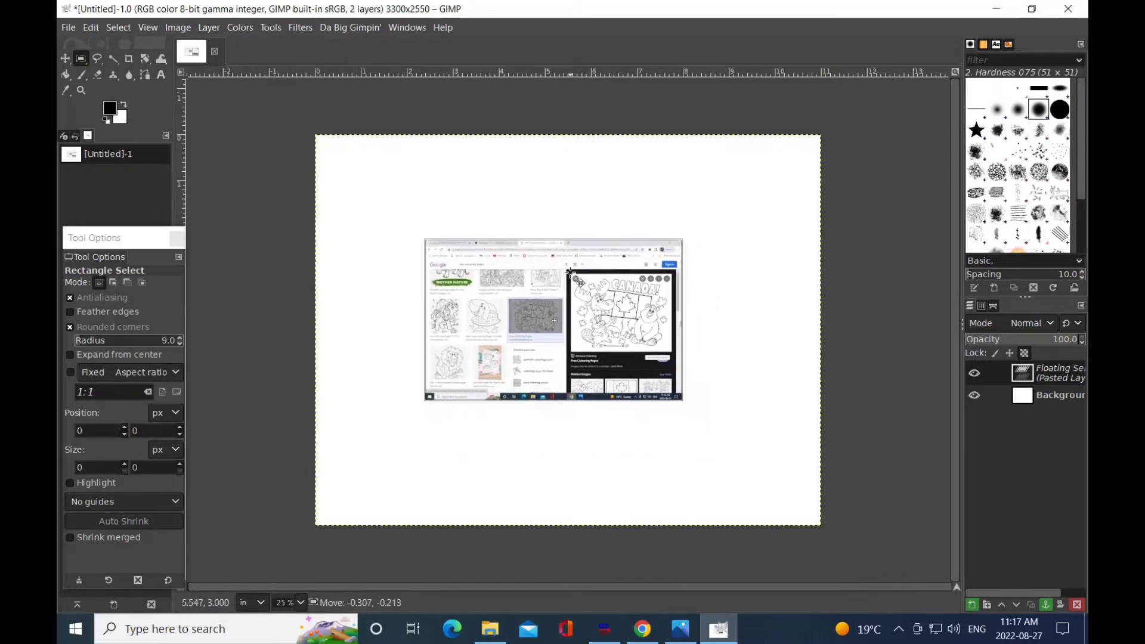
left_click(178, 28)
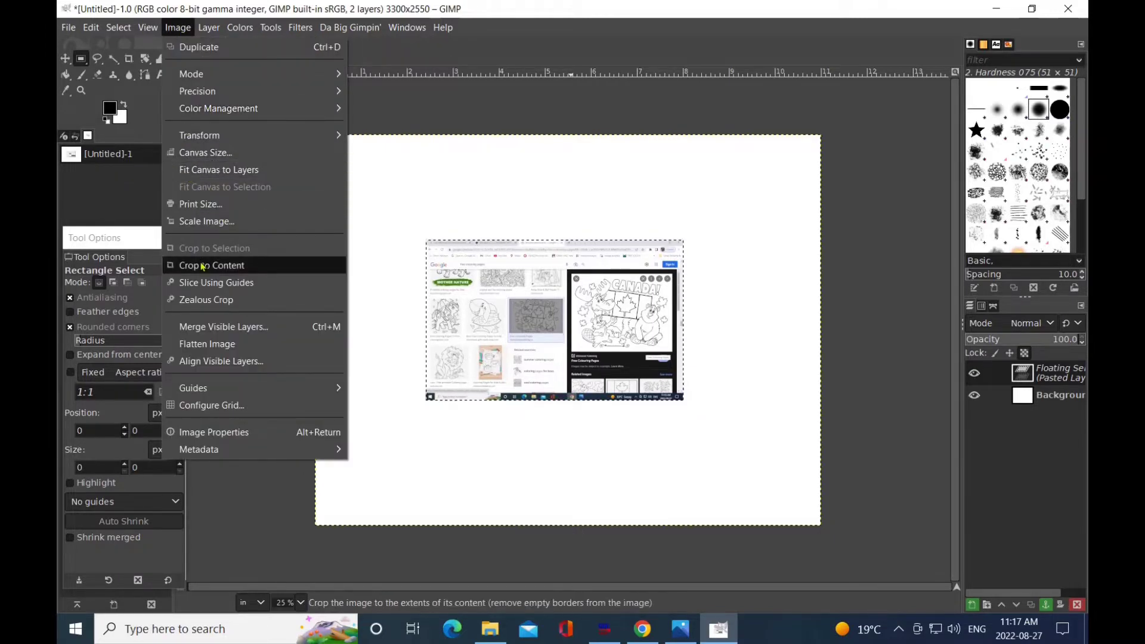
left_click(207, 344)
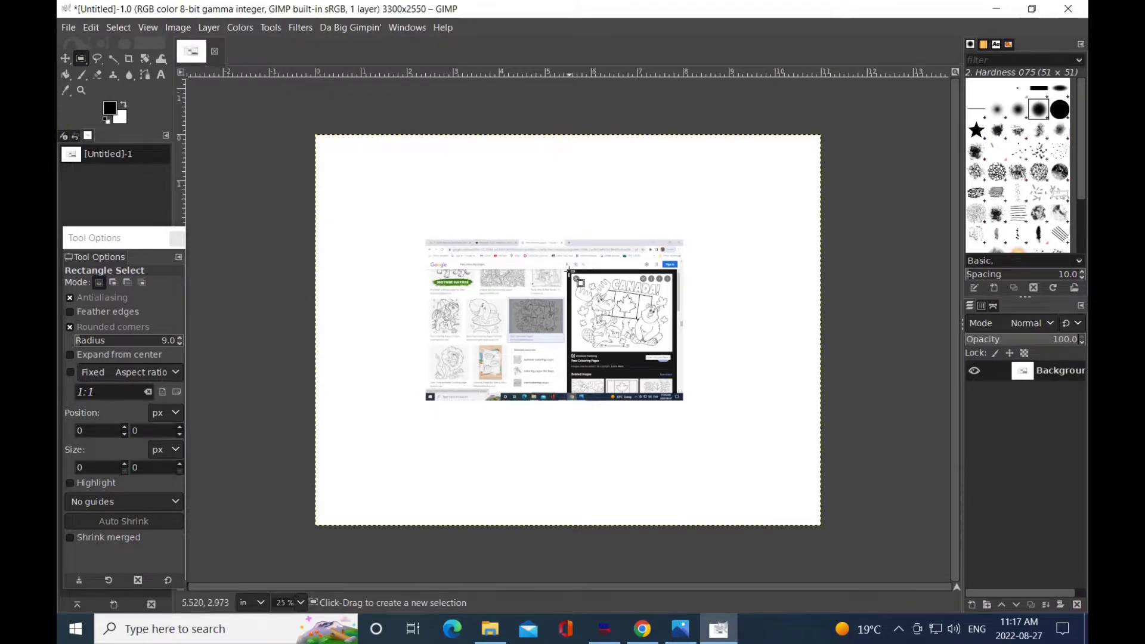
- Crop the image to a selection around the Canada colouring page, giving 696 × 540 pixels
left_click_drag(569, 271, 675, 356)
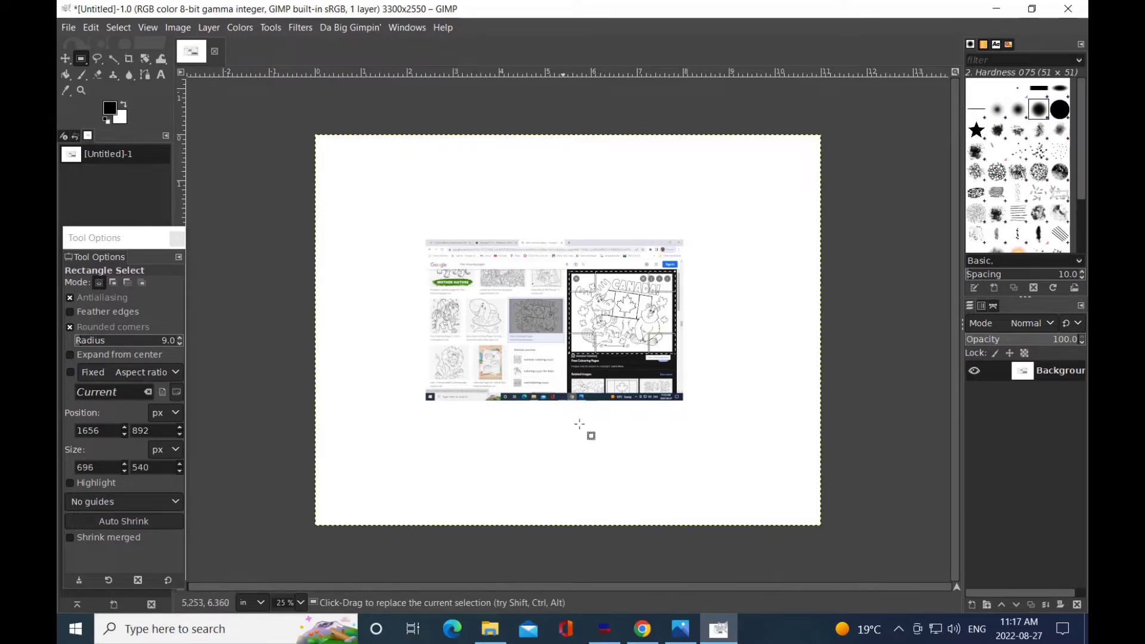
left_click(178, 28)
left_click(220, 247)
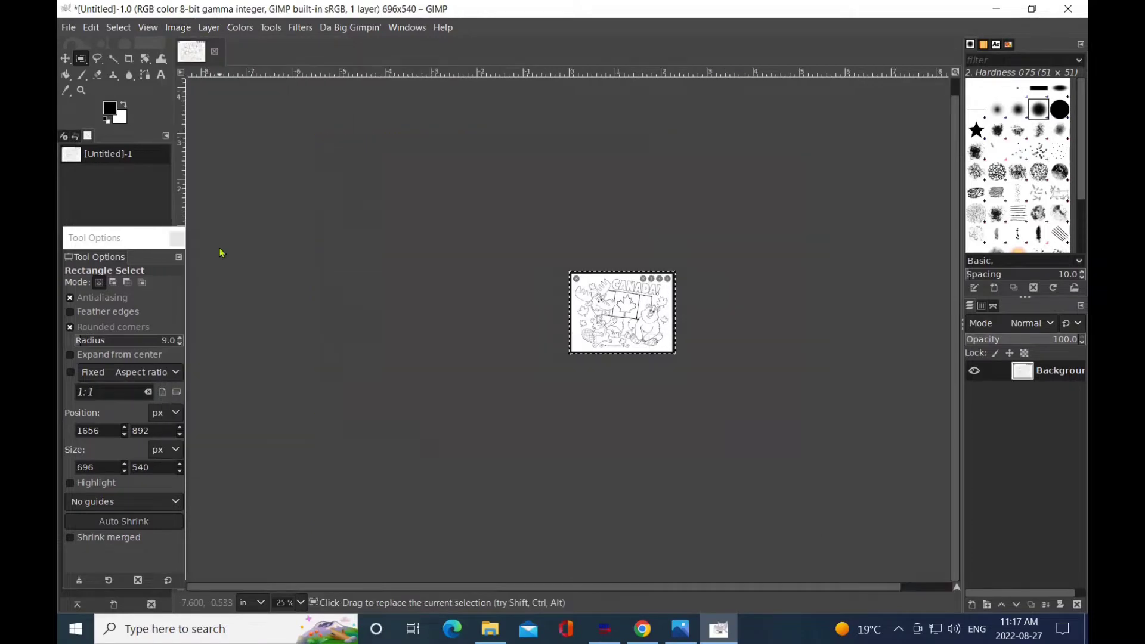
- Zoom in to 150% to inspect the cropped page, then back out to 100%
left_click(81, 90)
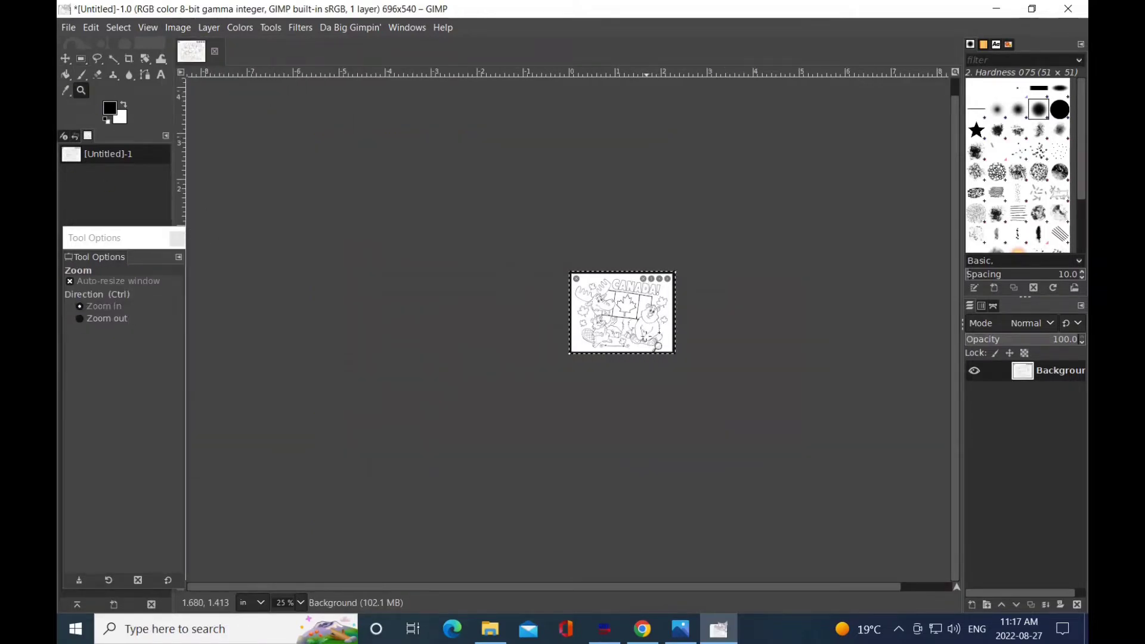
left_click(656, 347)
left_click(656, 347)
left_click(656, 347)
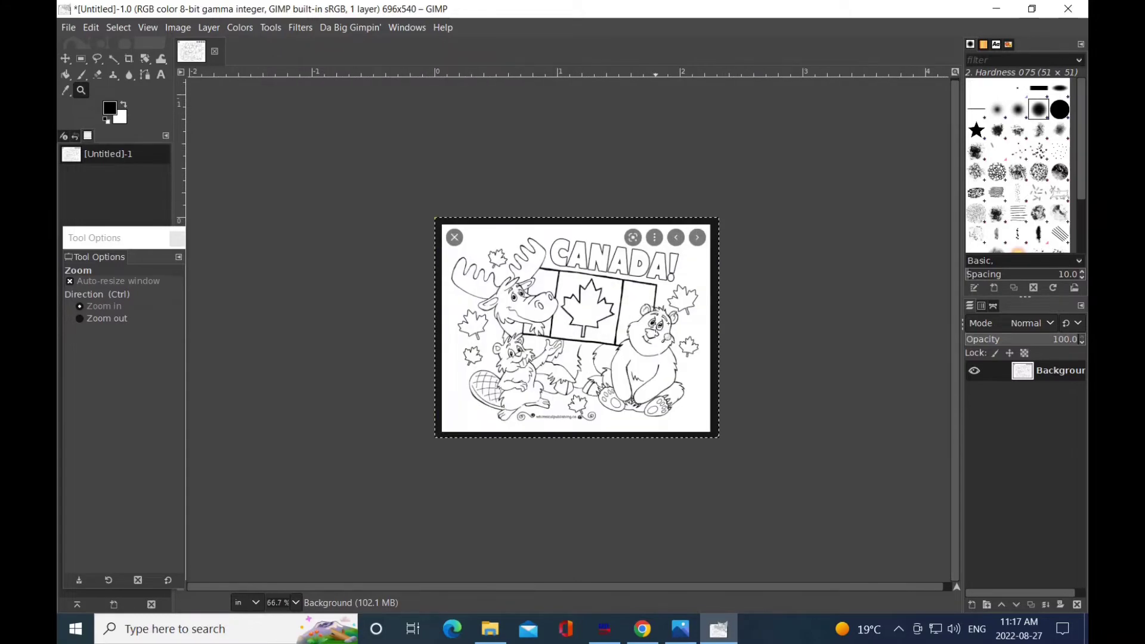
left_click(658, 327)
left_click(658, 326)
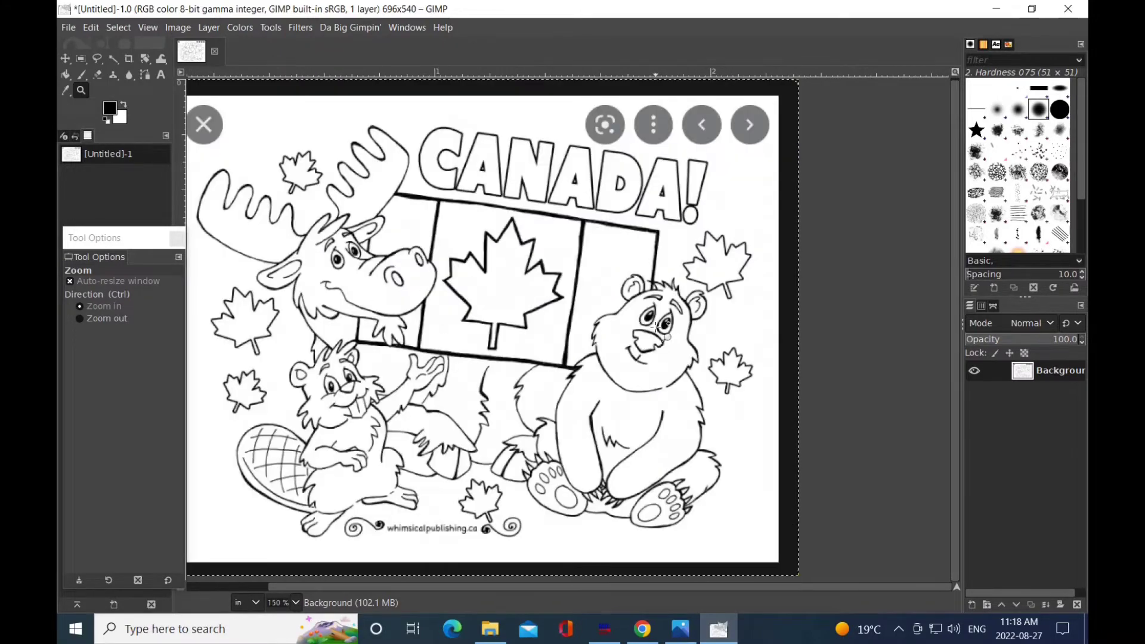
left_click(84, 318)
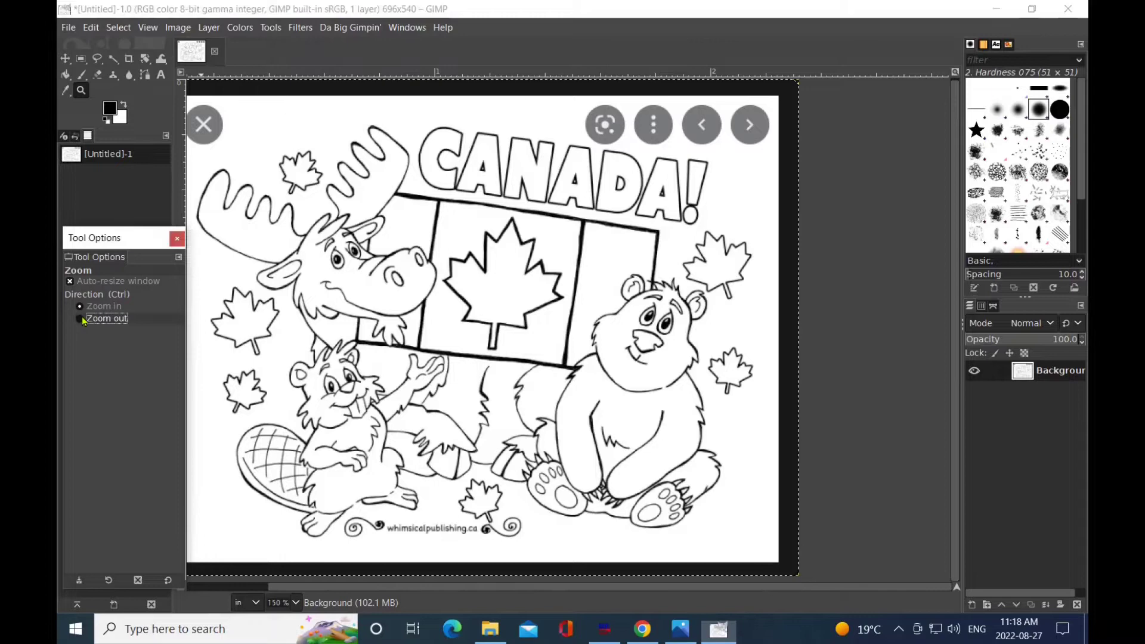
left_click(569, 319)
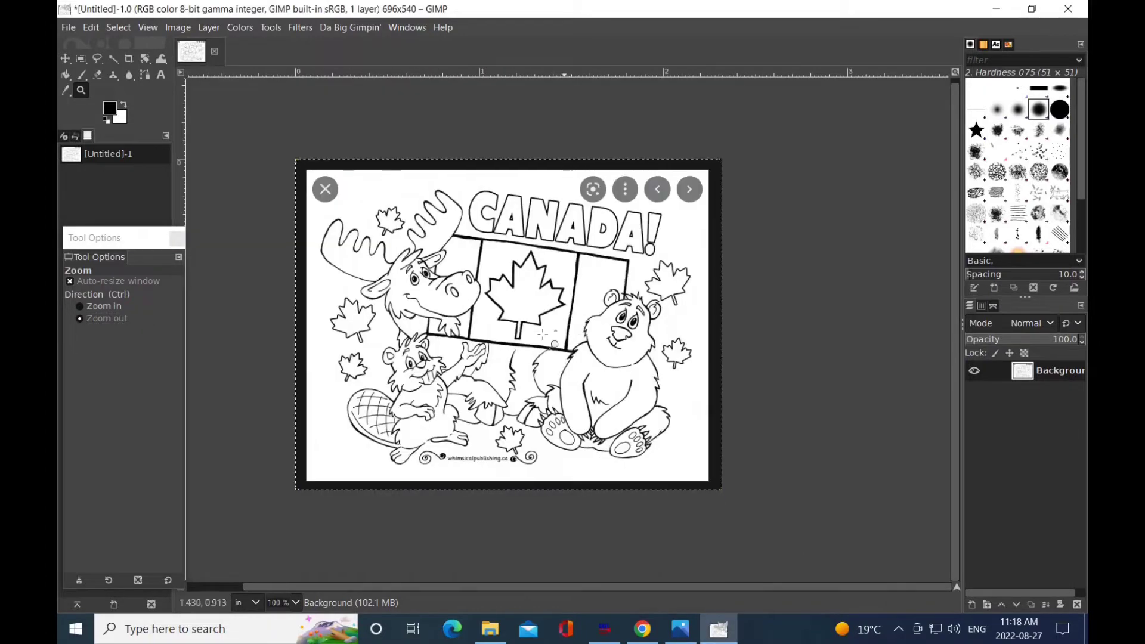
- Select the area inside the dark border and crop the page to 642 × 487 pixels
left_click(82, 60)
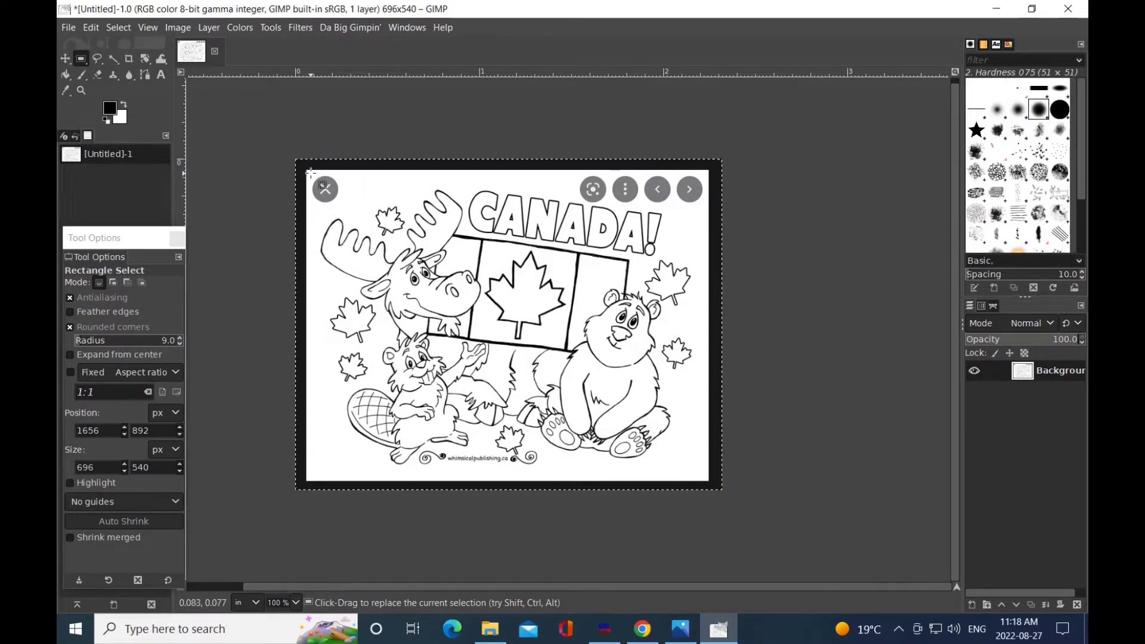
left_click_drag(311, 174, 704, 473)
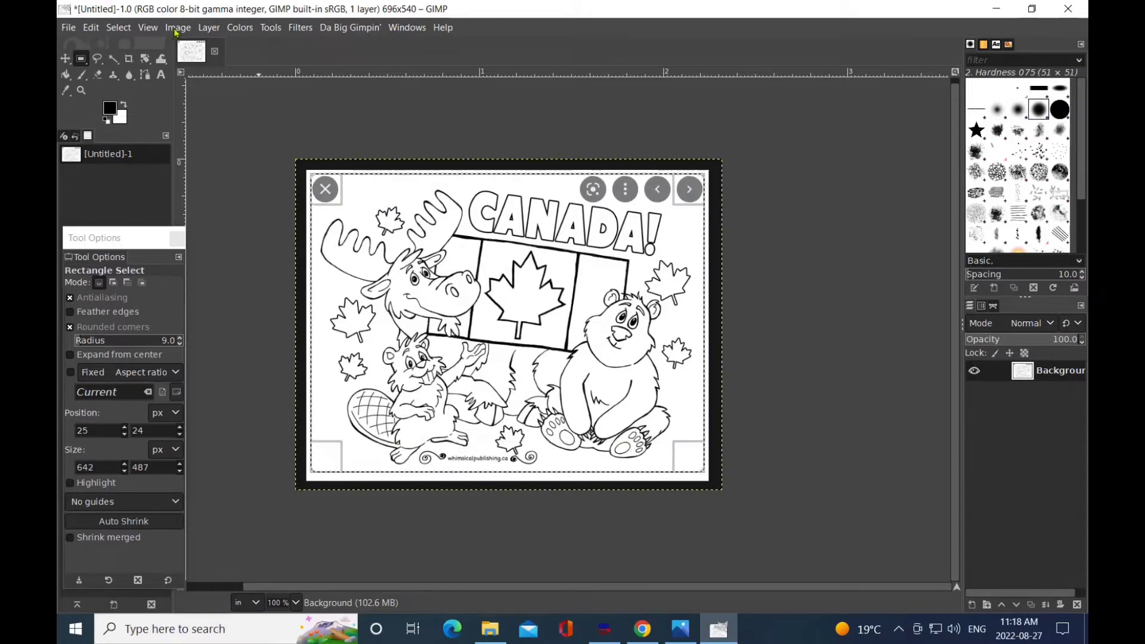
left_click(177, 28)
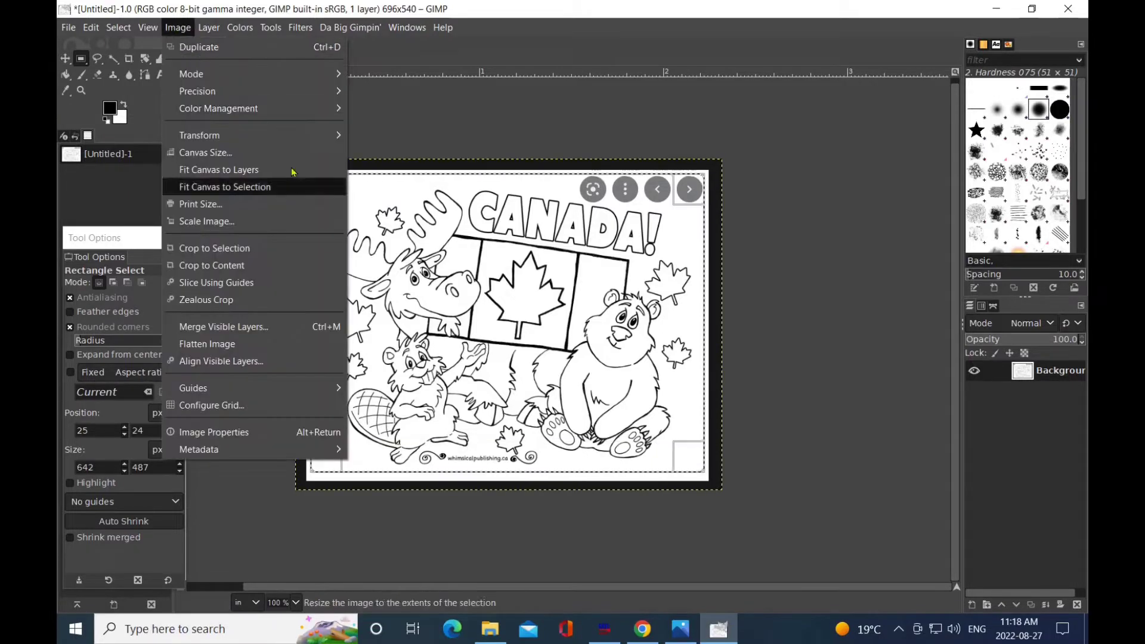
left_click(231, 251)
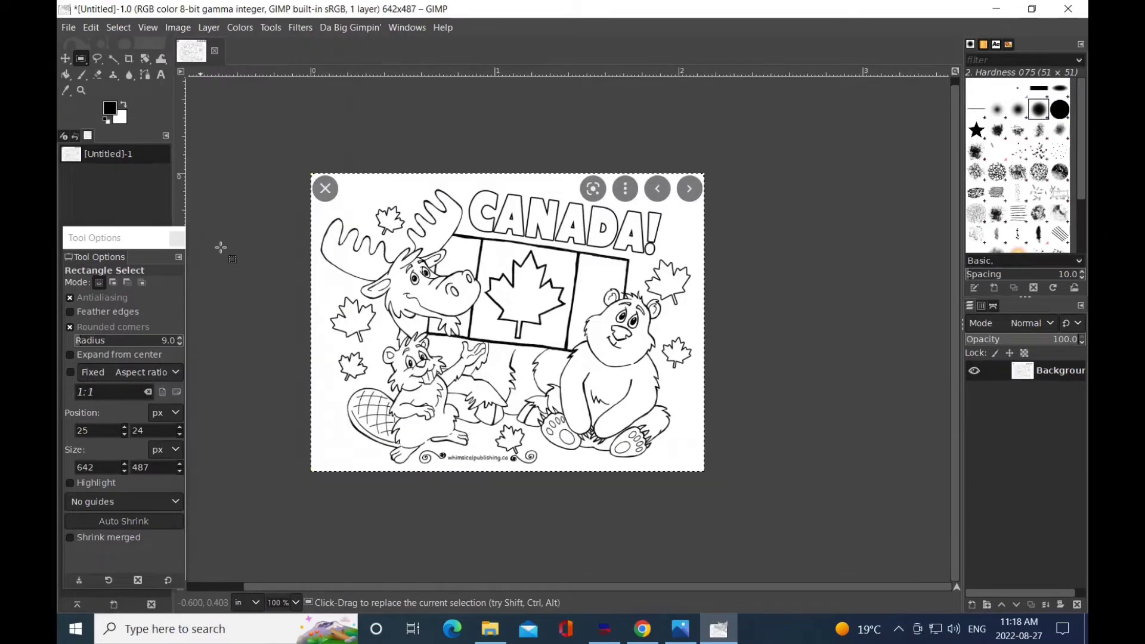
- Choose the Paintbrush and set the foreground colour to near-white
left_click(83, 76)
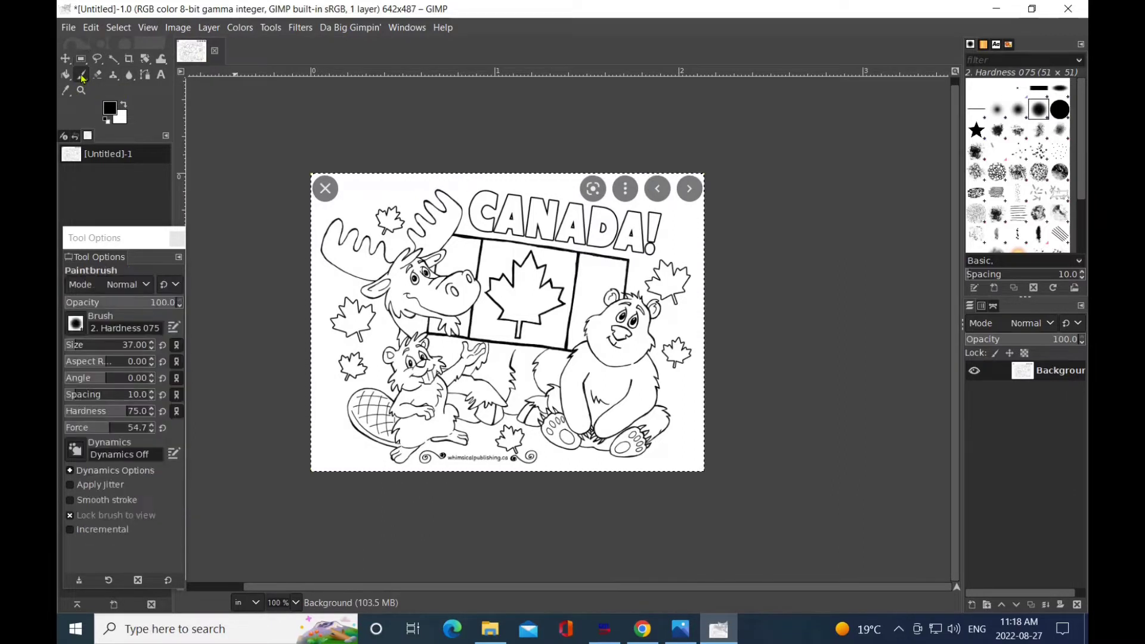
left_click(112, 111)
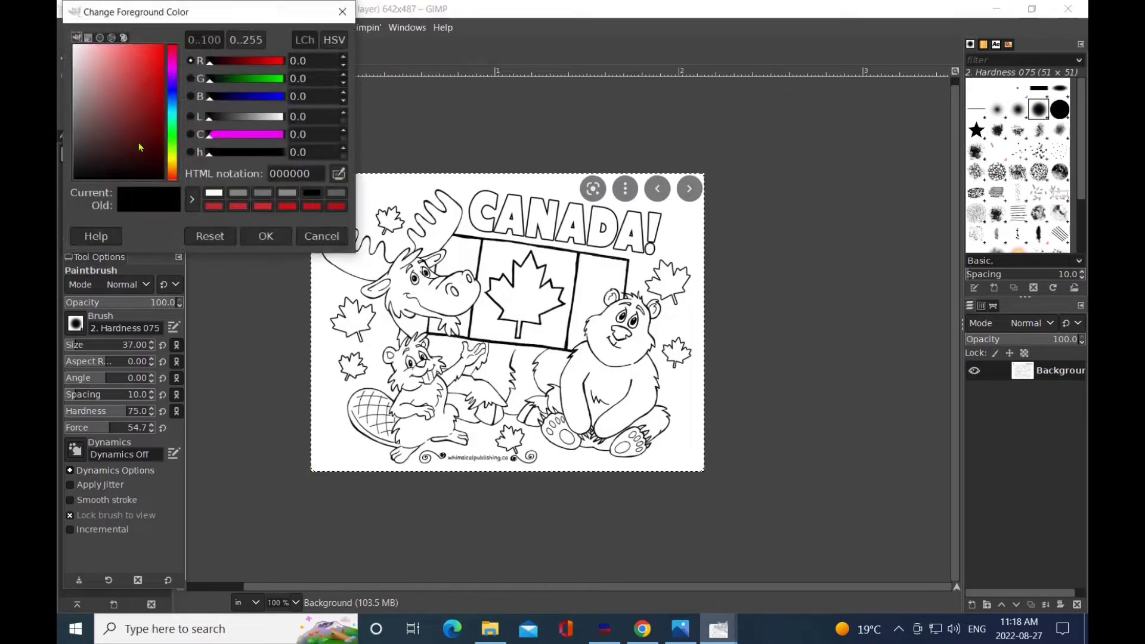
left_click(212, 194)
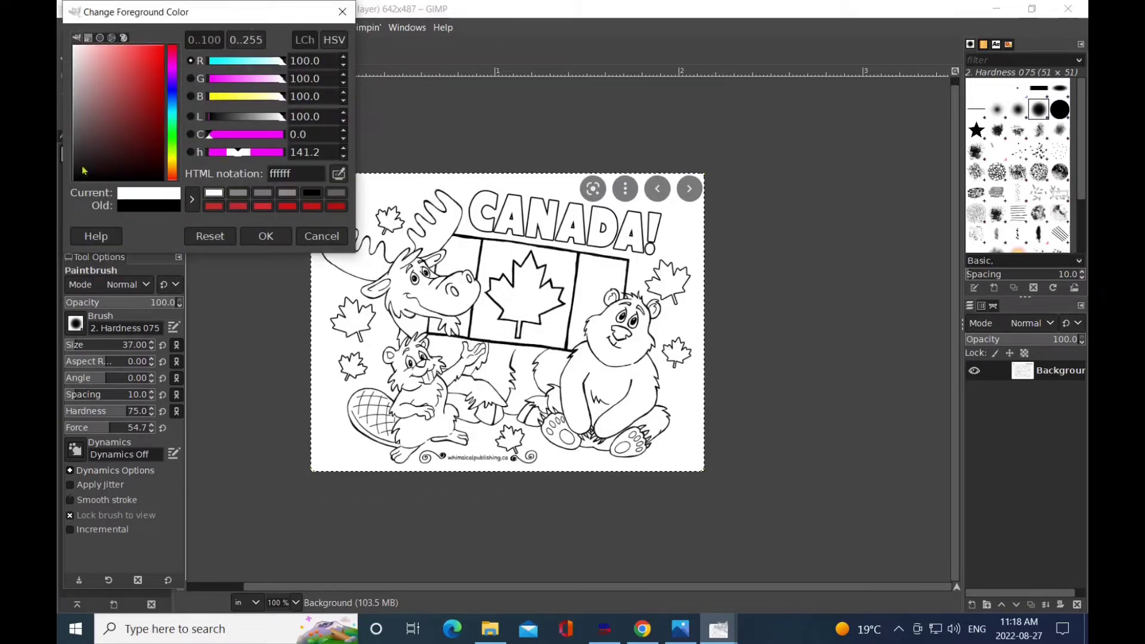
left_click(78, 102)
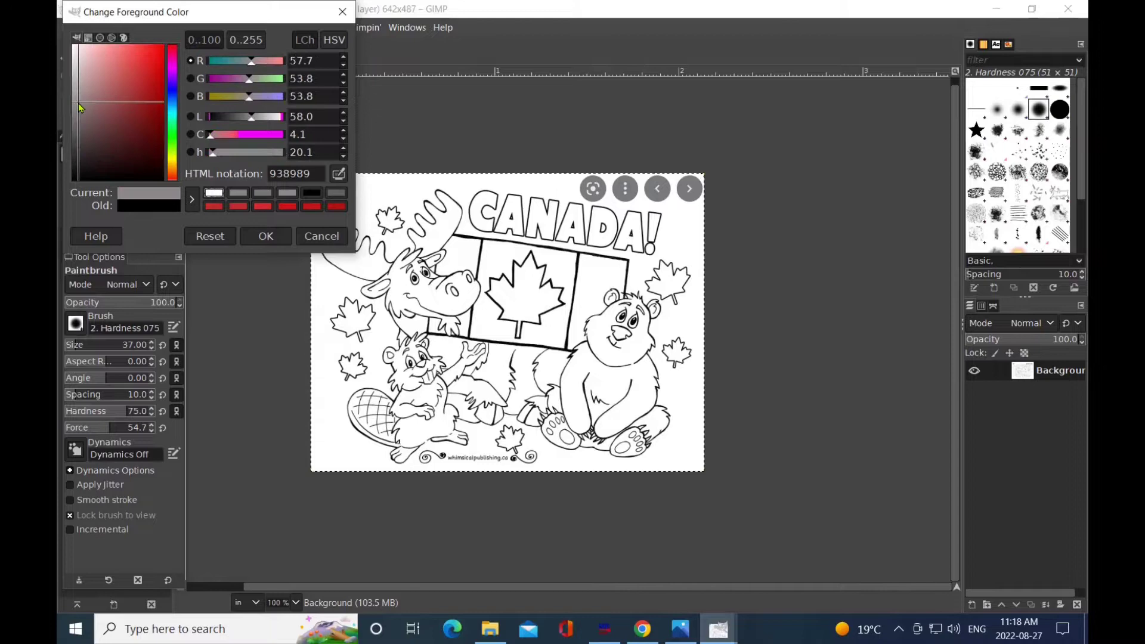
left_click_drag(79, 108, 74, 51)
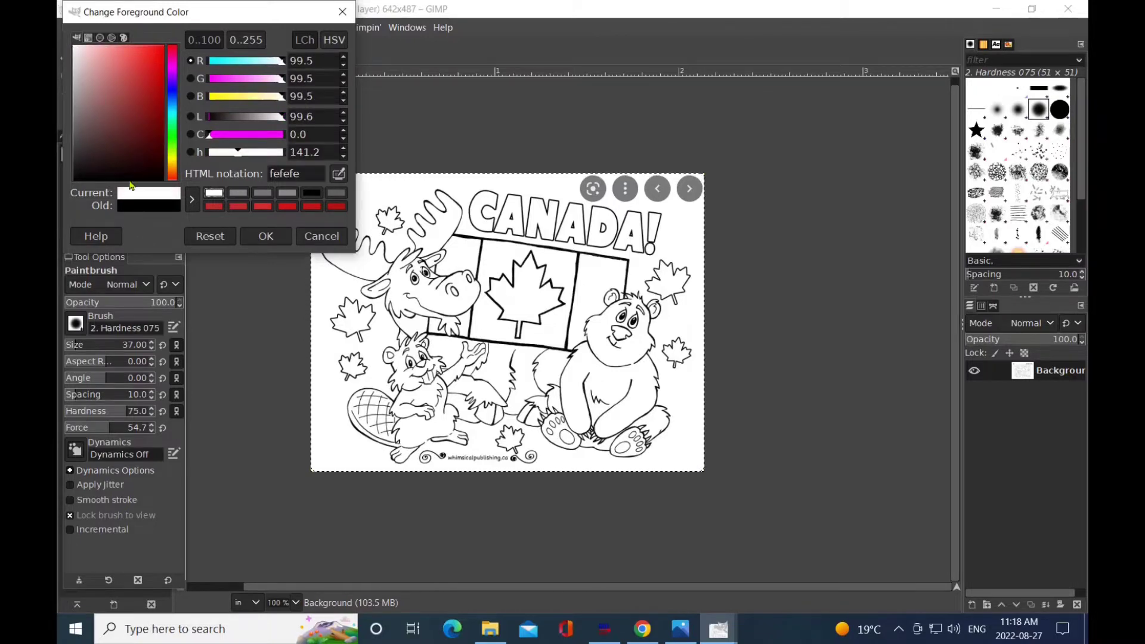
left_click(265, 237)
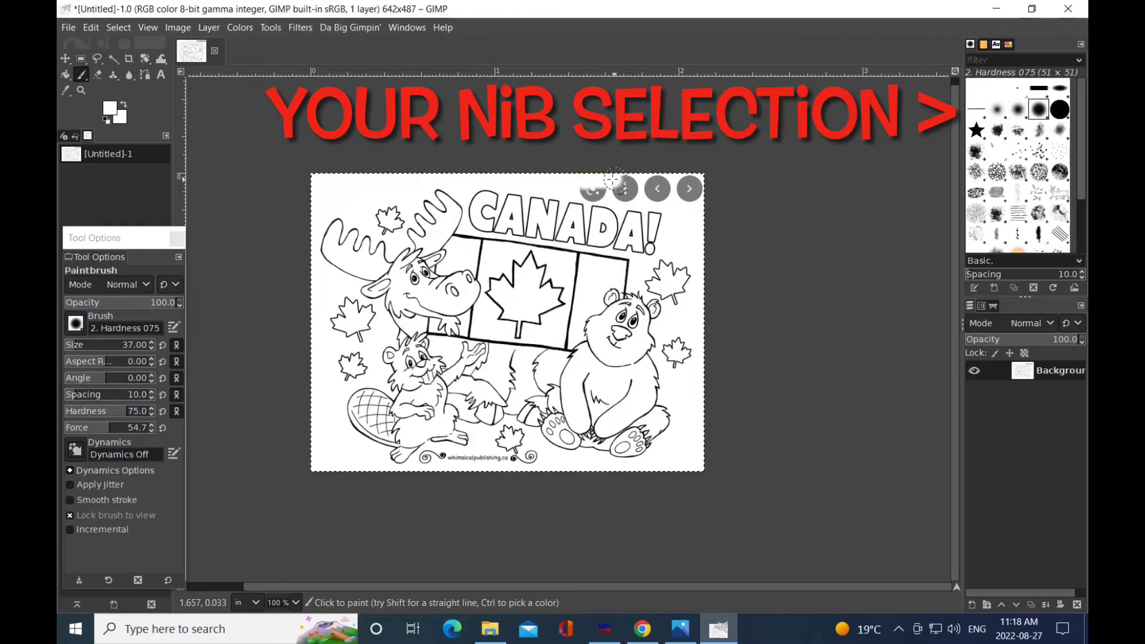
- Paint out the top-edge viewer icons, then with brush size 8 the grey marks and bottom web address
left_click_drag(695, 189, 653, 194)
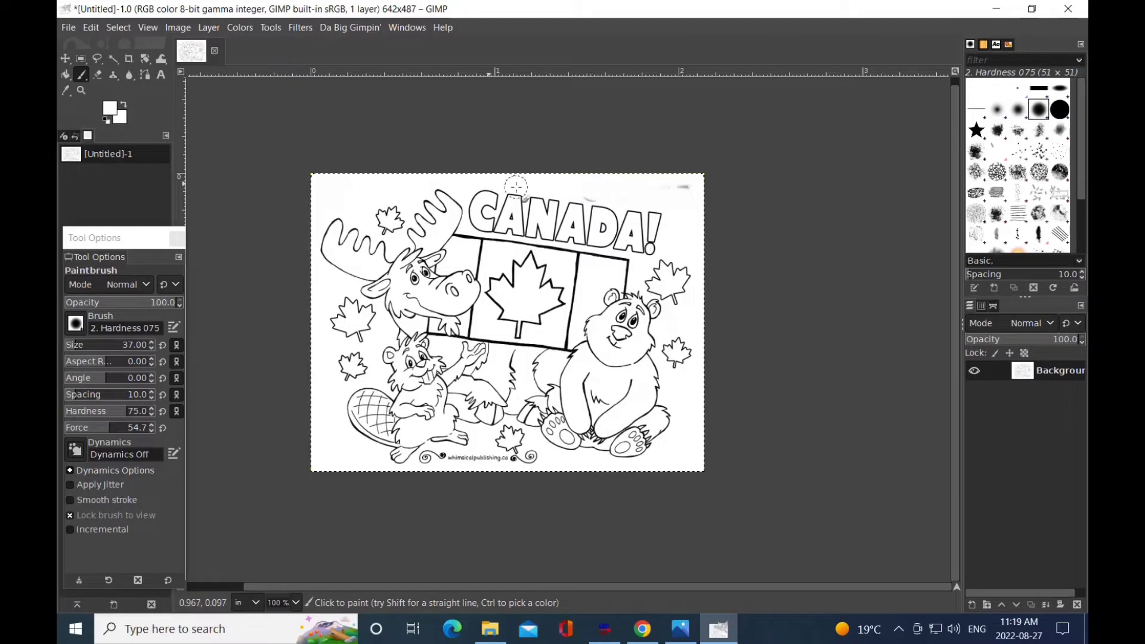
left_click(152, 347)
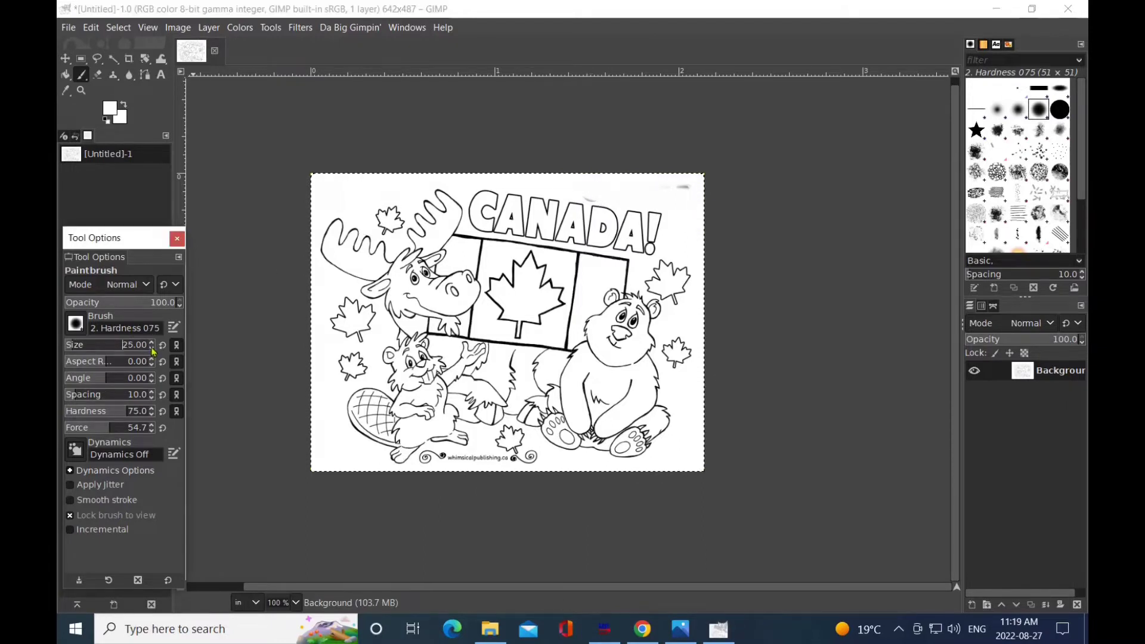
type("8")
key("Return")
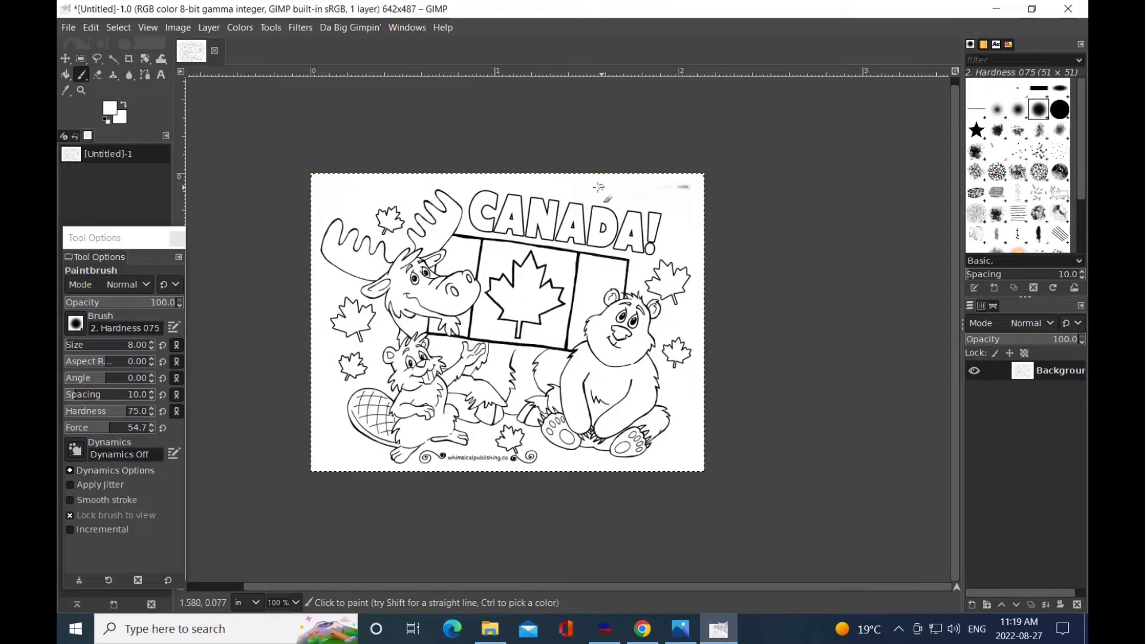
left_click_drag(663, 187, 688, 186)
left_click_drag(477, 456, 504, 457)
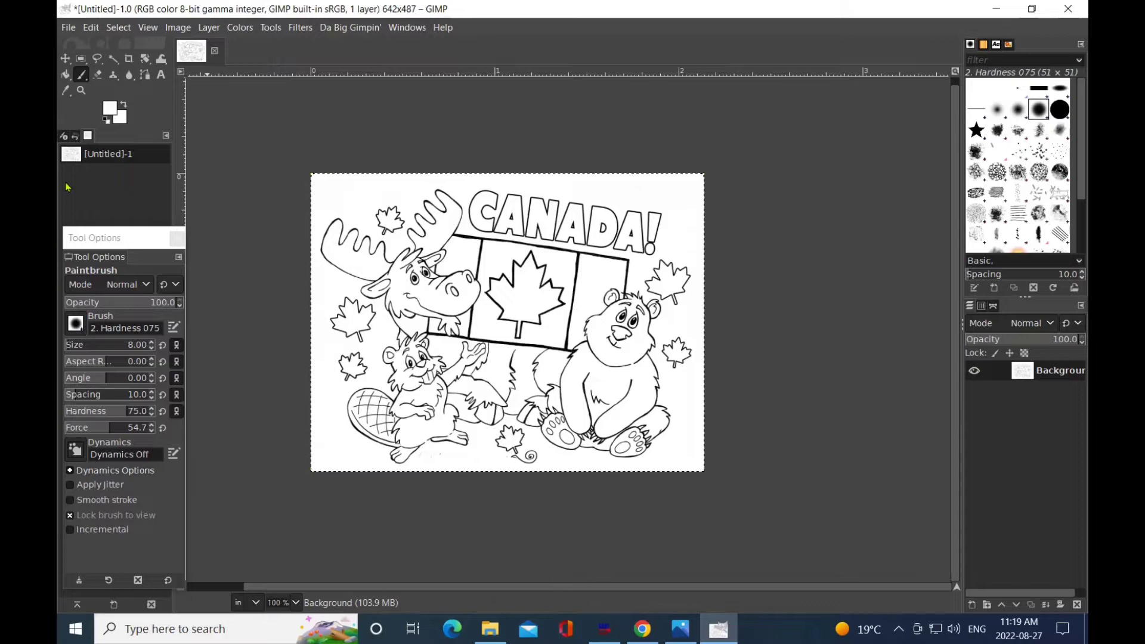
- Zoom in to 200% on the small spiral at the bottom of the page
left_click(81, 90)
left_click(82, 306)
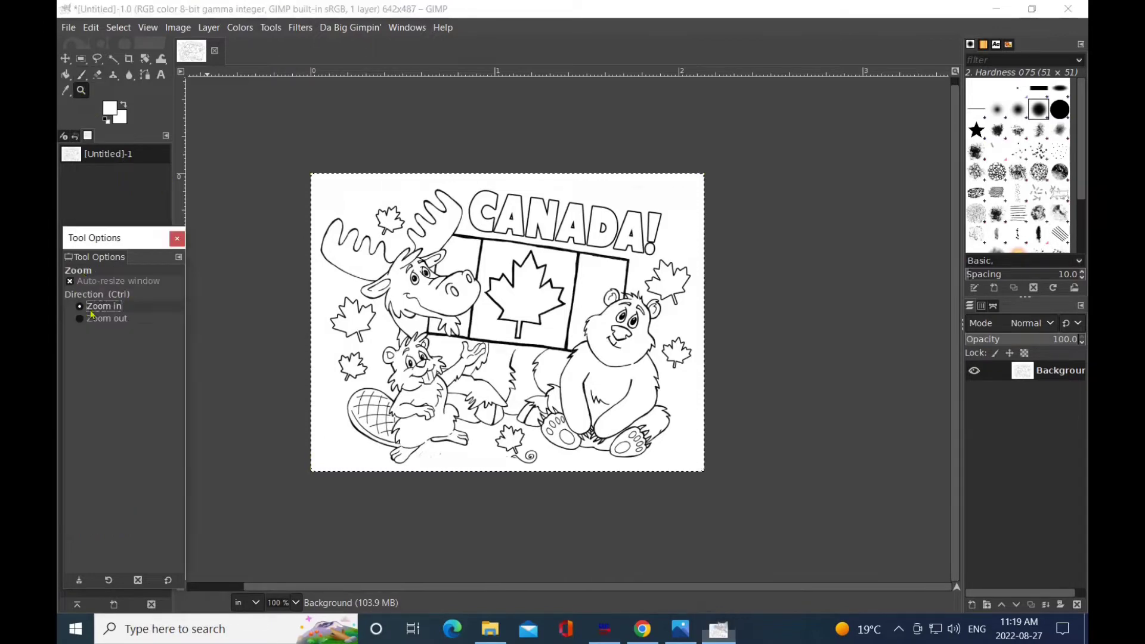
left_click(537, 460)
left_click(536, 459)
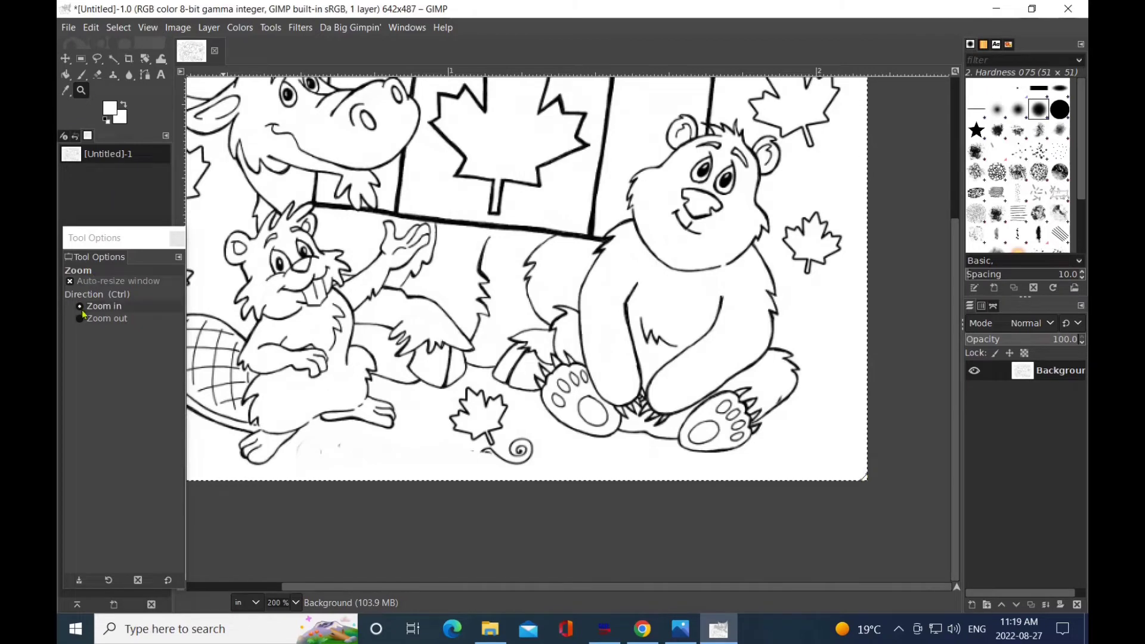
- Paint out the spiral below the maple leaf and pan across the page's left and bottom edges
left_click(82, 75)
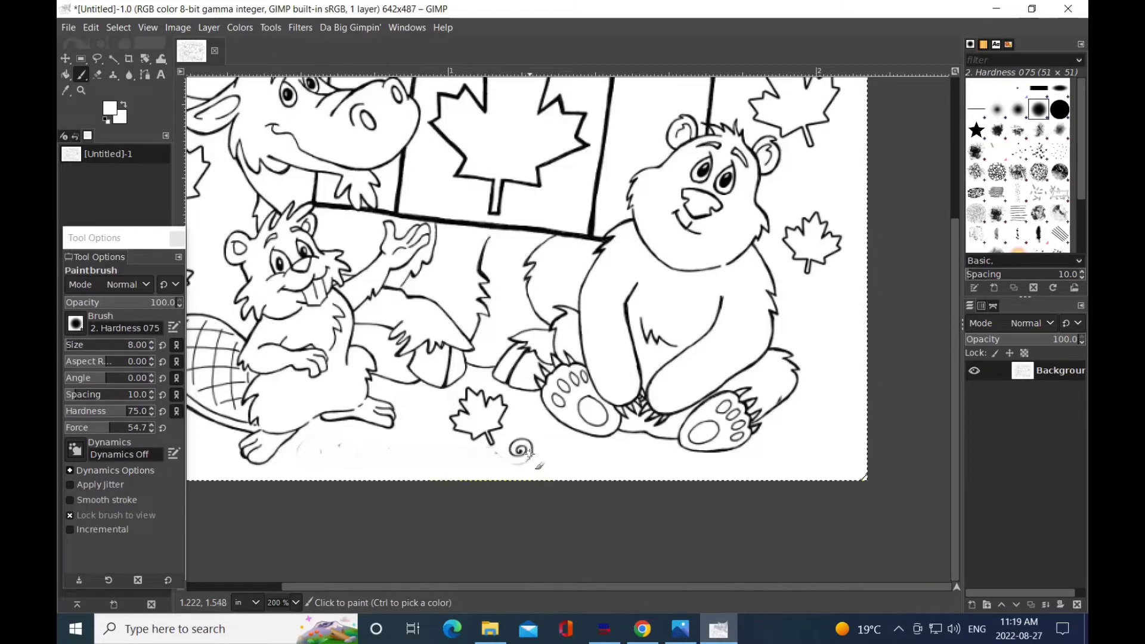
mouse_move(529, 453)
left_mouse_down()
mouse_move(493, 454)
mouse_move(525, 438)
mouse_move(532, 455)
mouse_move(514, 465)
mouse_move(531, 454)
mouse_move(525, 441)
mouse_move(512, 457)
mouse_move(338, 444)
mouse_move(314, 456)
mouse_move(342, 448)
left_mouse_up()
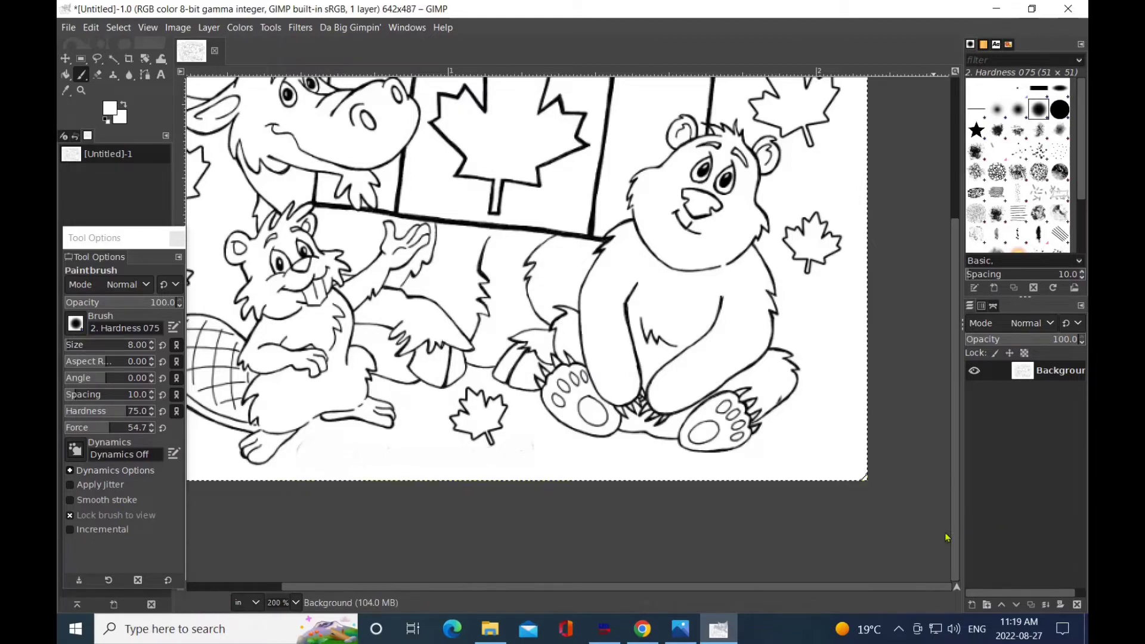
scroll(957, 538, "up", 1)
left_click_drag(957, 539, 969, 388)
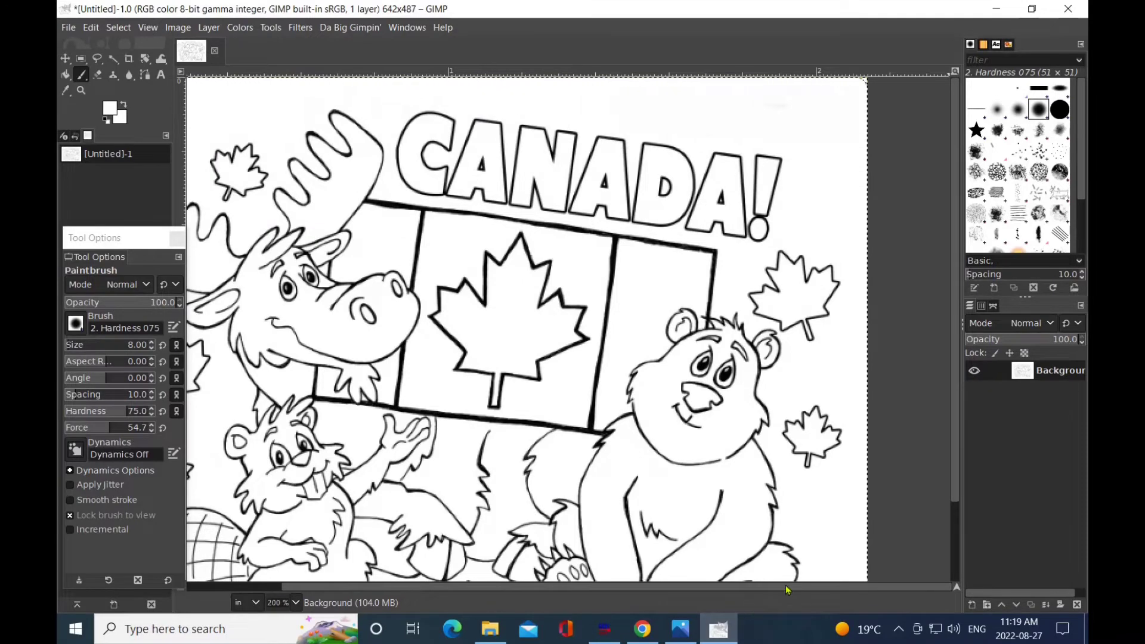
left_click_drag(785, 585, 664, 583)
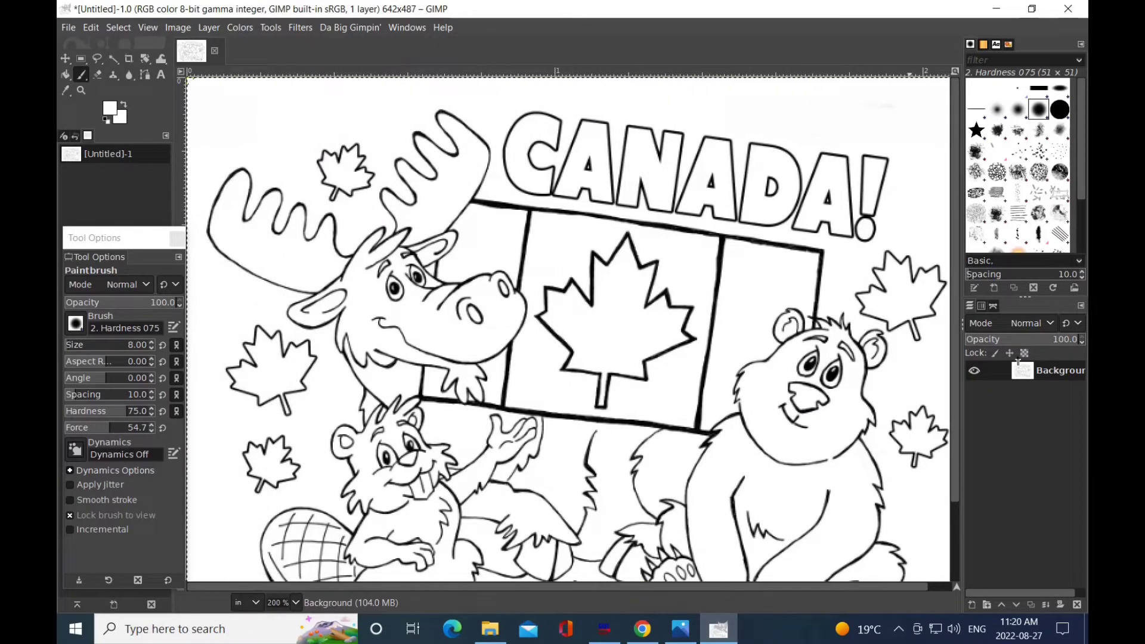
left_click_drag(956, 424, 956, 485)
- Raise the colouring page's contrast to 46 using Colors > Brightness-Contrast
left_click(178, 27)
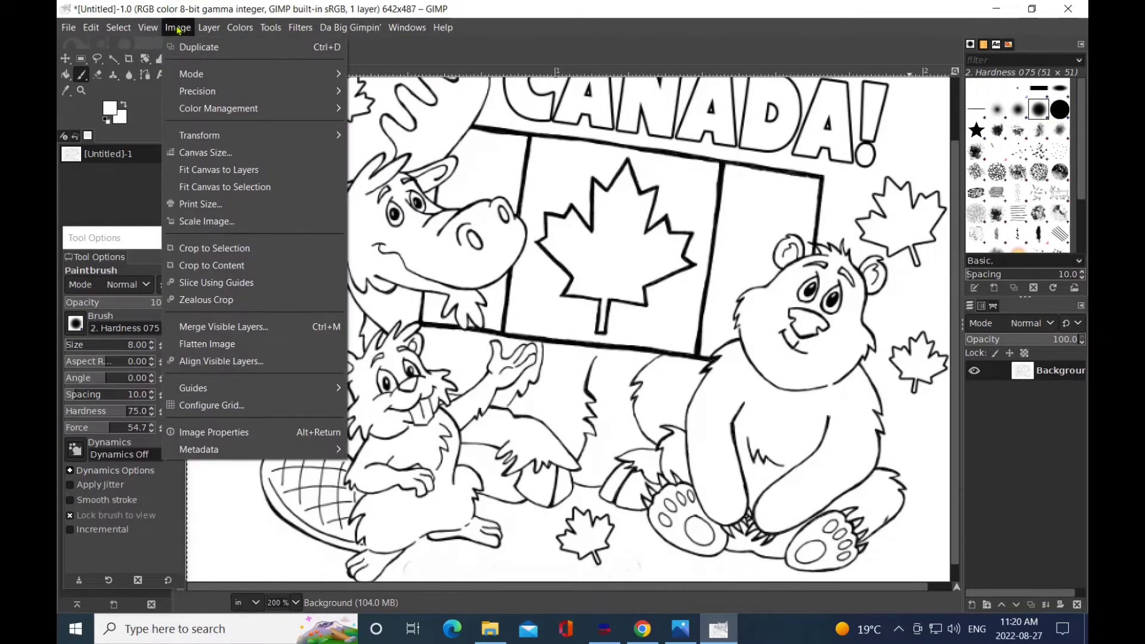
mouse_move(192, 74)
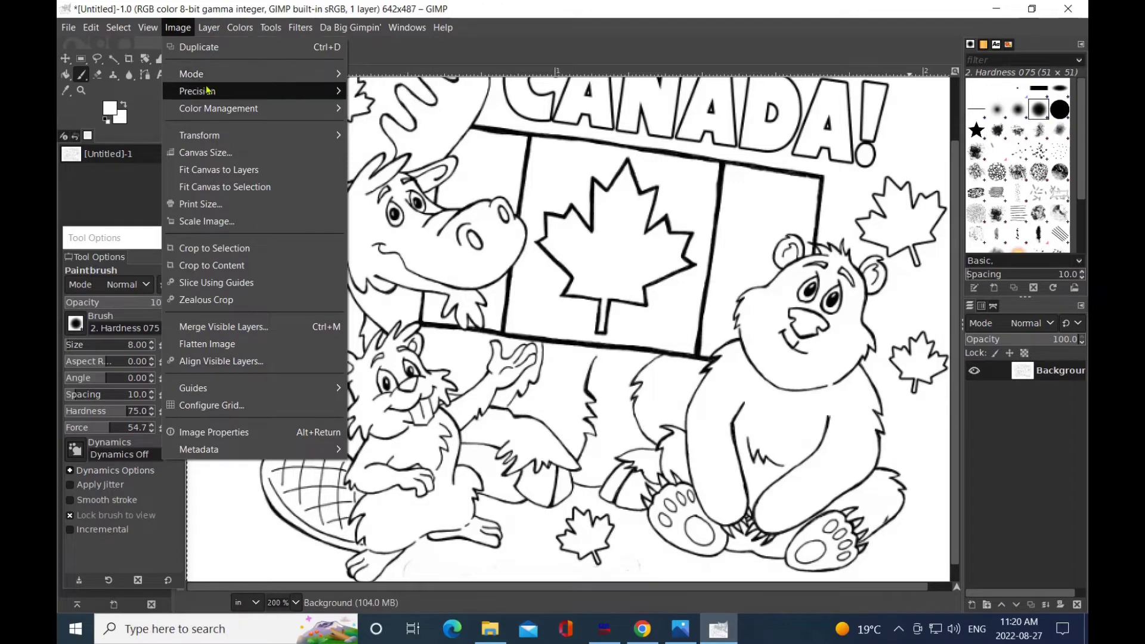
mouse_move(207, 94)
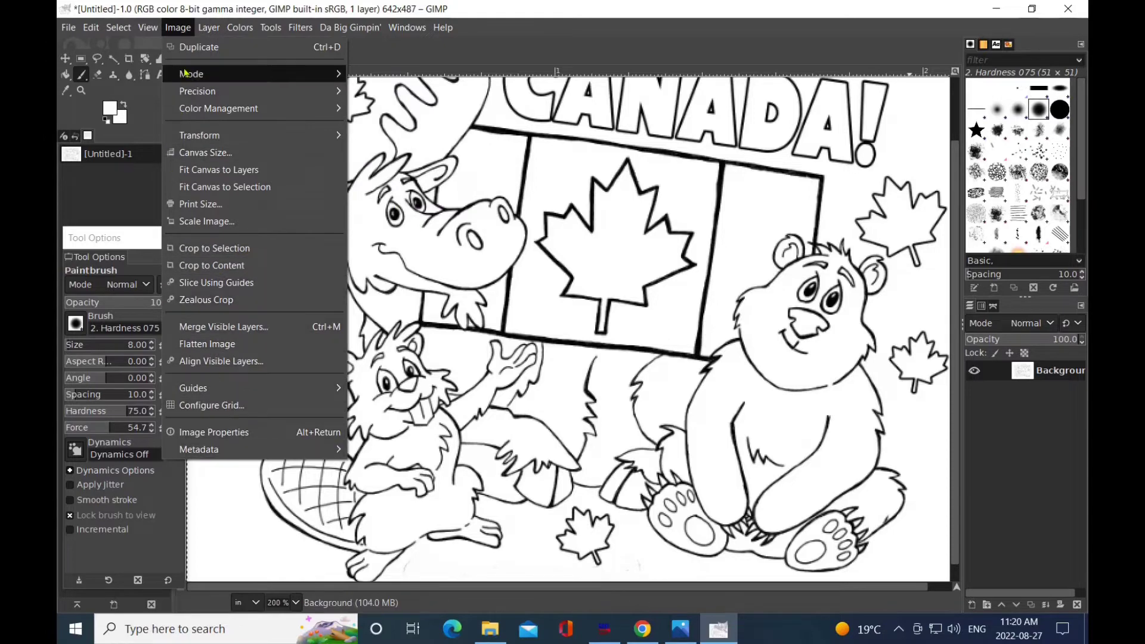
mouse_move(208, 36)
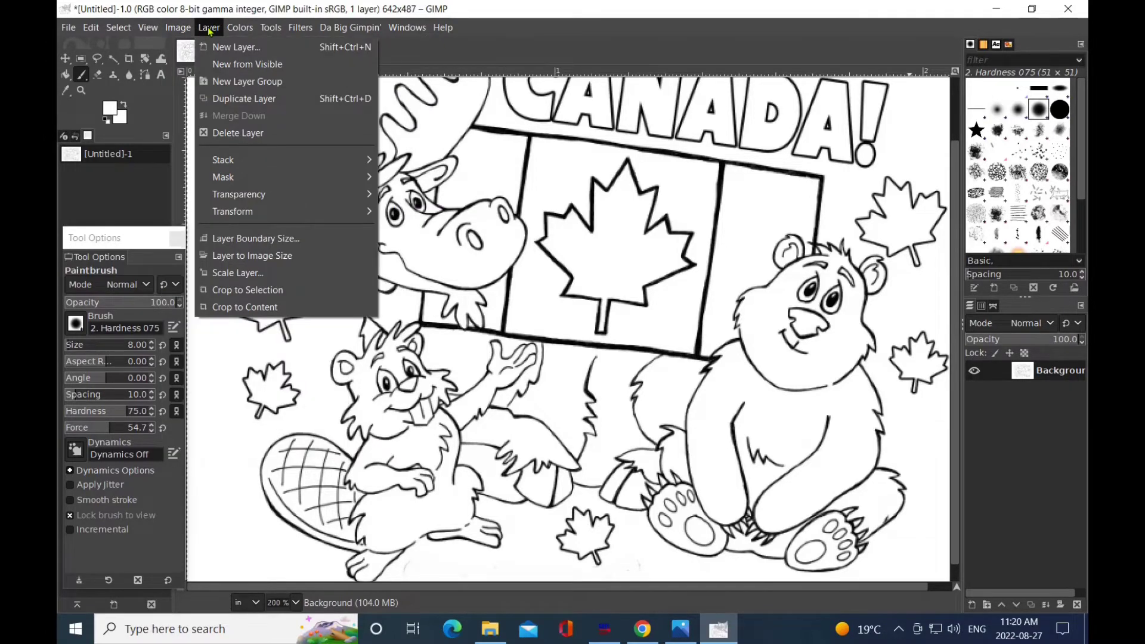
mouse_move(250, 30)
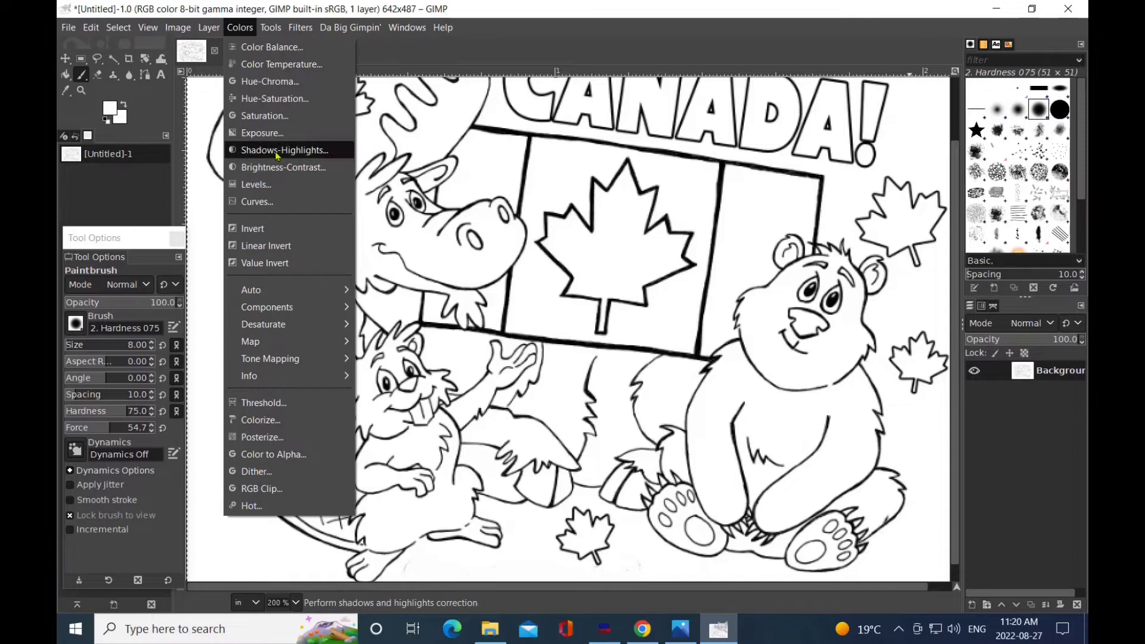
left_click(283, 167)
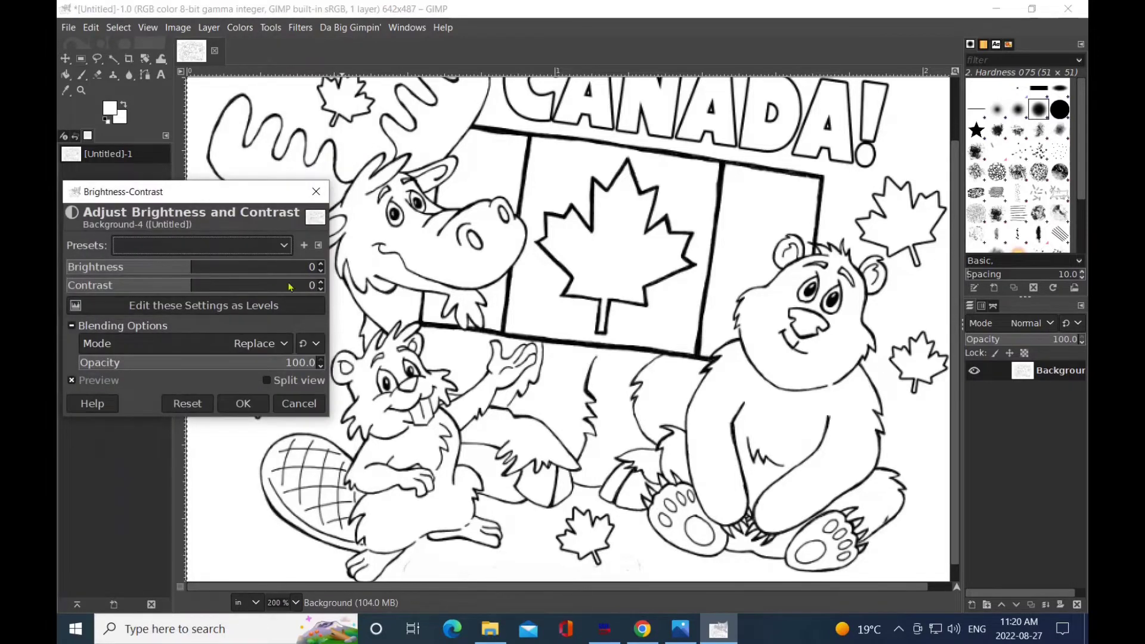
left_click(321, 283)
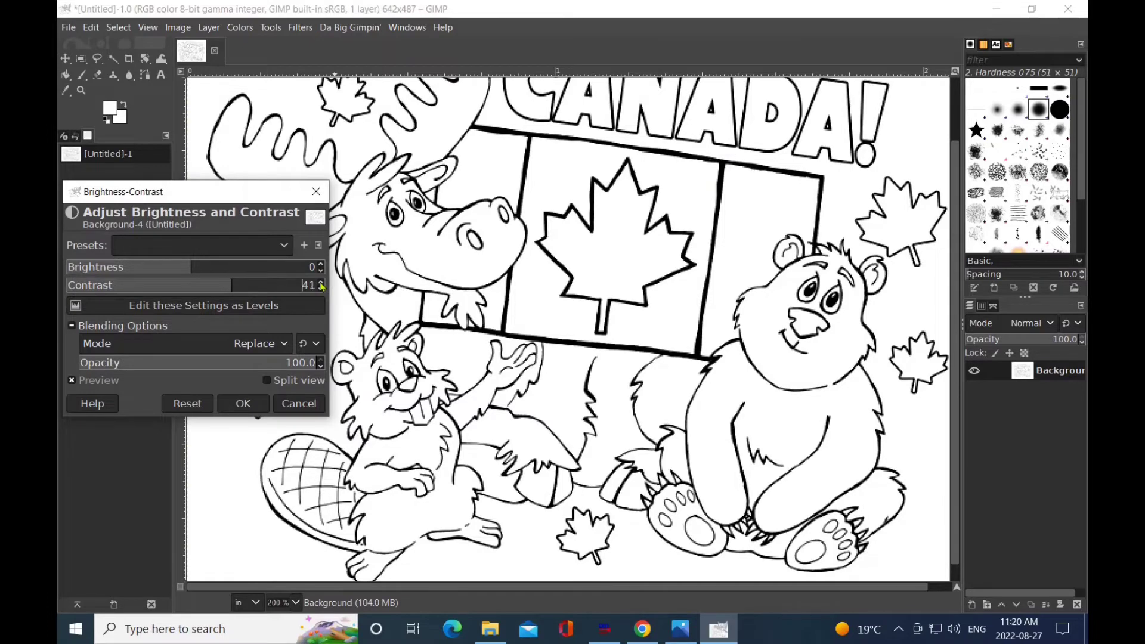
left_click(244, 405)
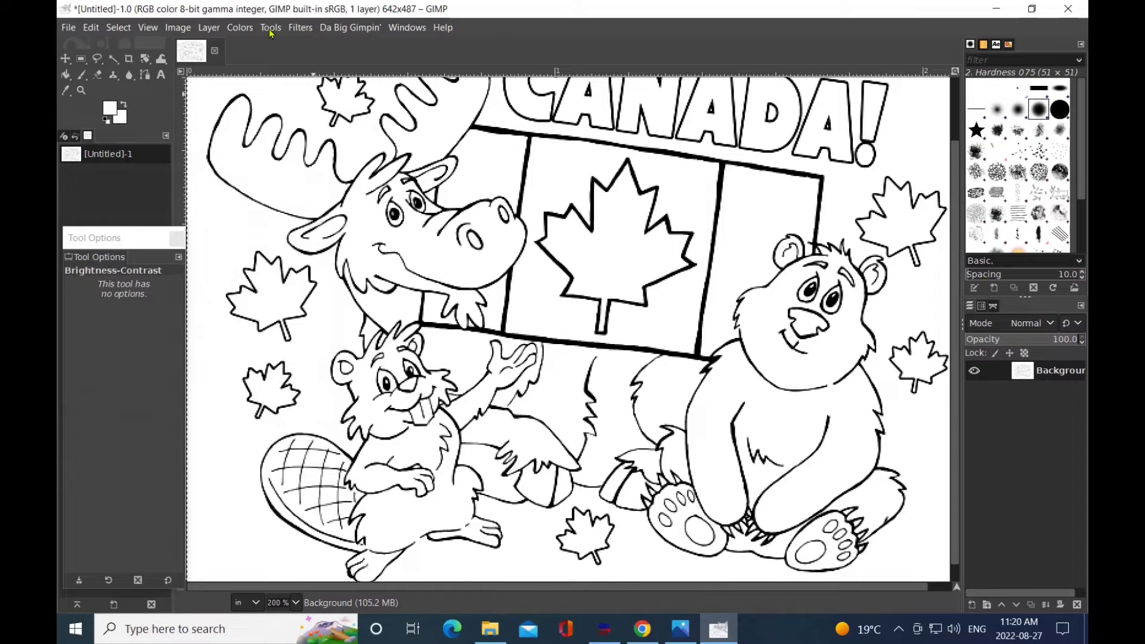
- Apply Unsharp Mask with radius 5.610, amount 2.900 and threshold 0.943 after previewing it
left_click(269, 29)
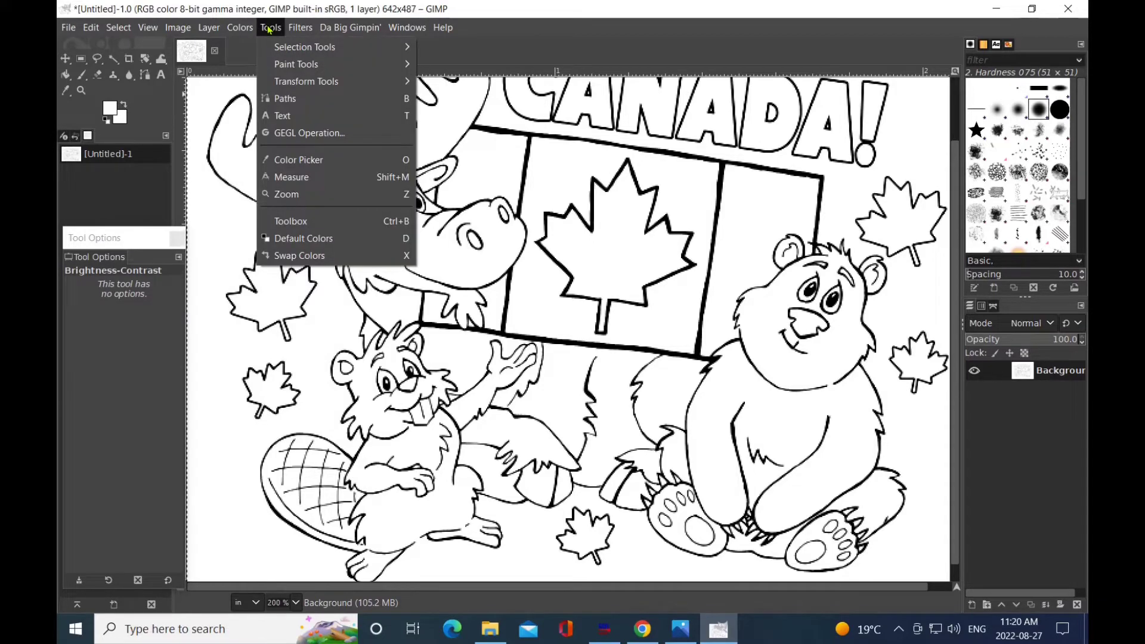
left_click(296, 28)
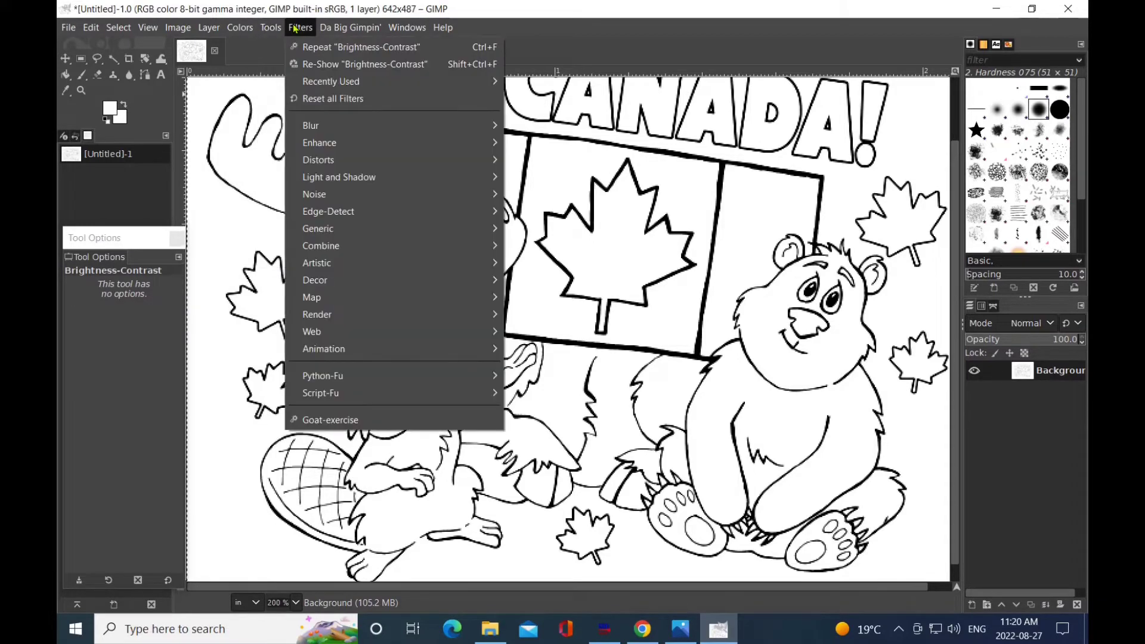
mouse_move(316, 149)
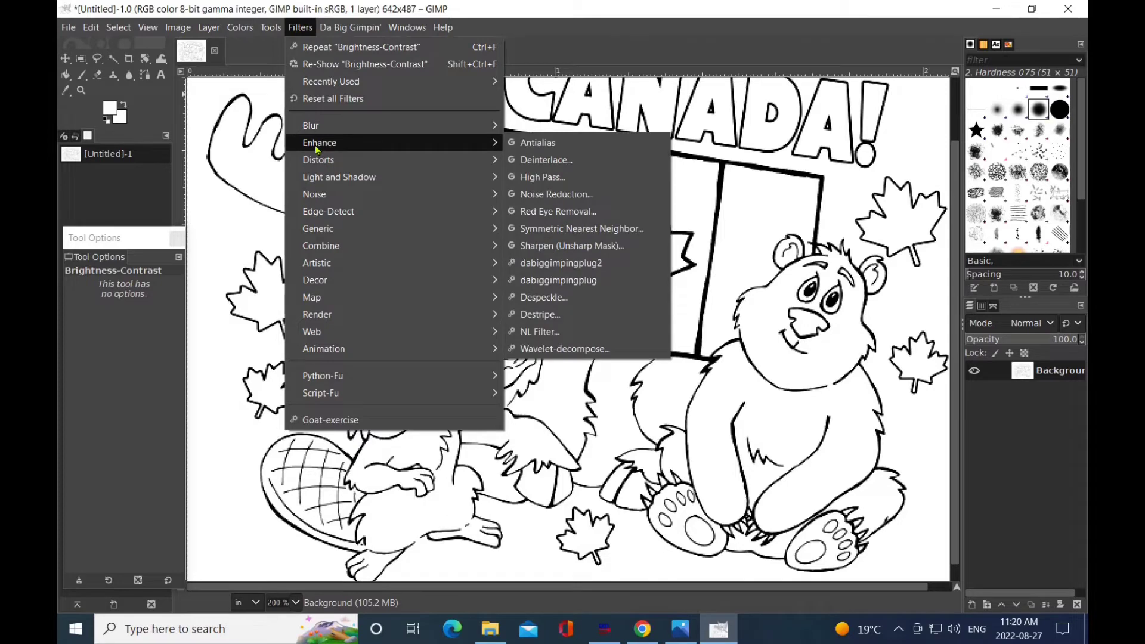
left_click(565, 245)
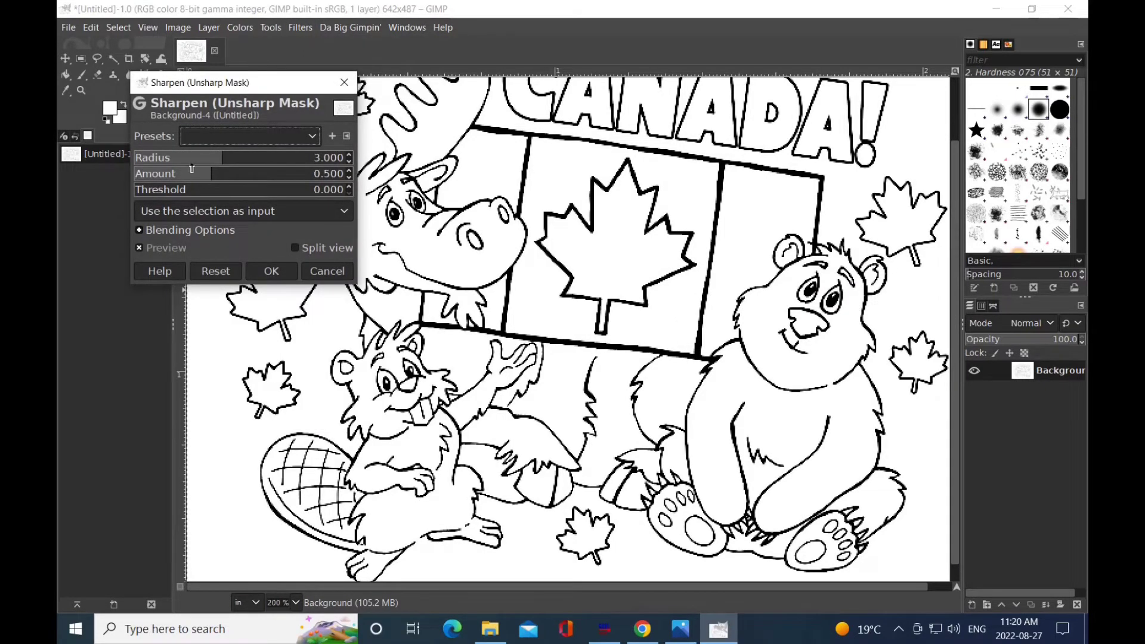
left_click(295, 248)
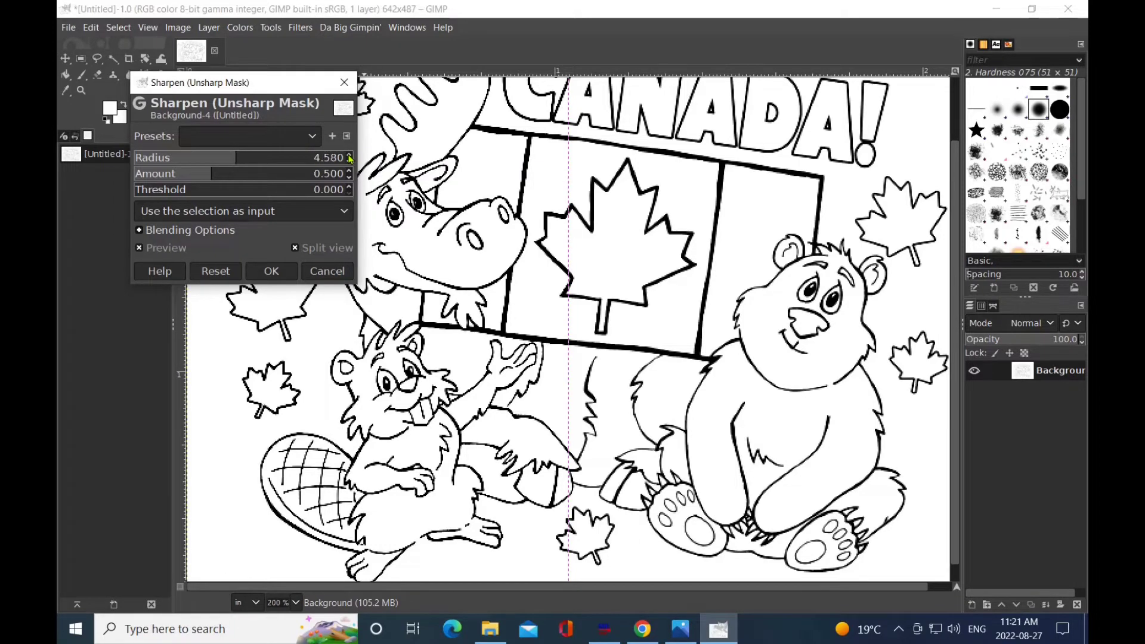
scroll(349, 157, "up", 2)
scroll(349, 173, "up", 5)
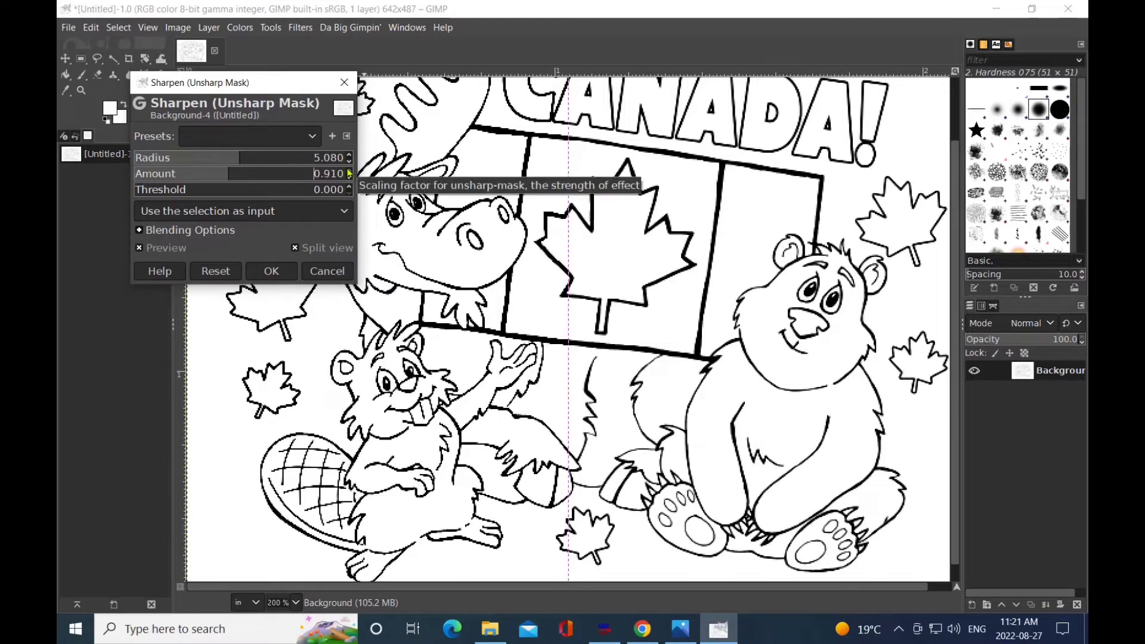
scroll(350, 173, "up", 3)
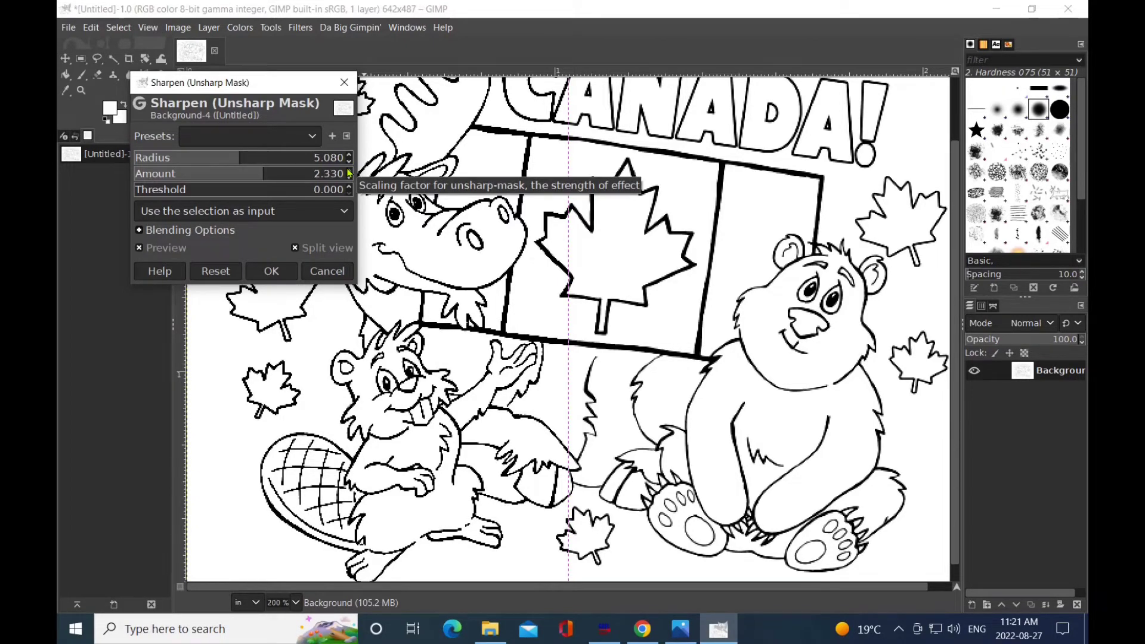
scroll(349, 173, "up", 2)
scroll(350, 189, "up", 3)
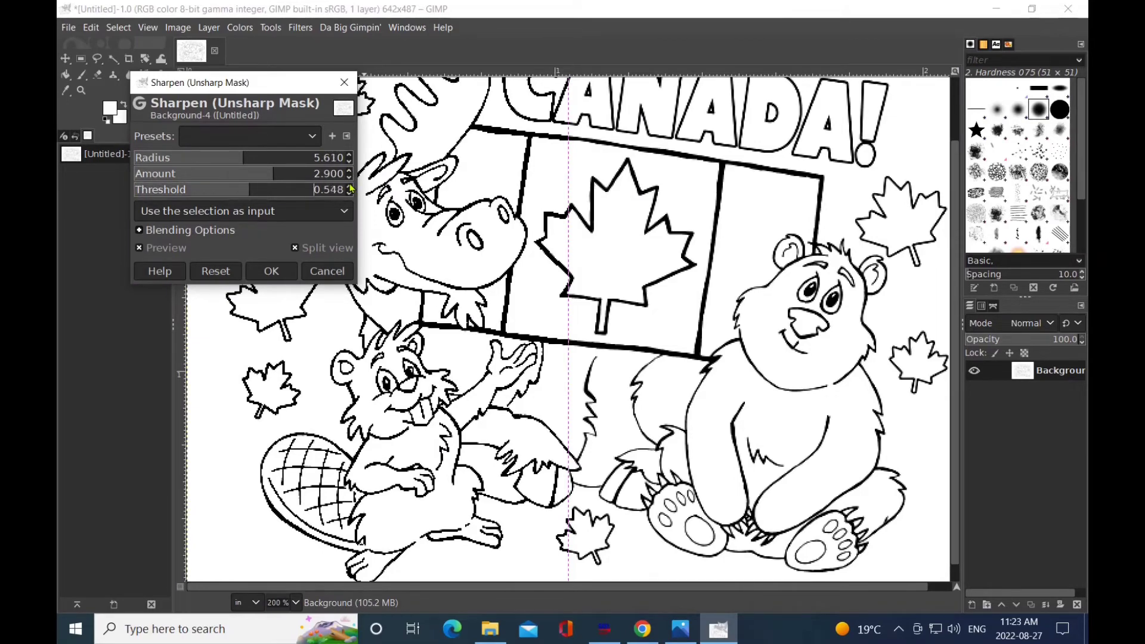
scroll(350, 189, "up", 2)
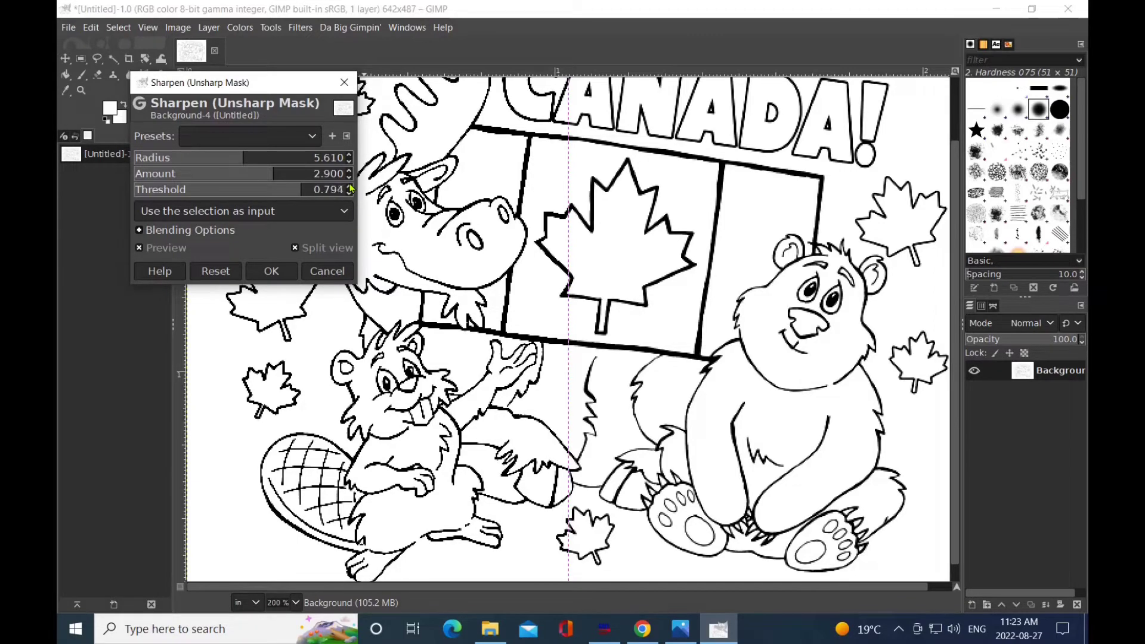
scroll(351, 189, "up", 6)
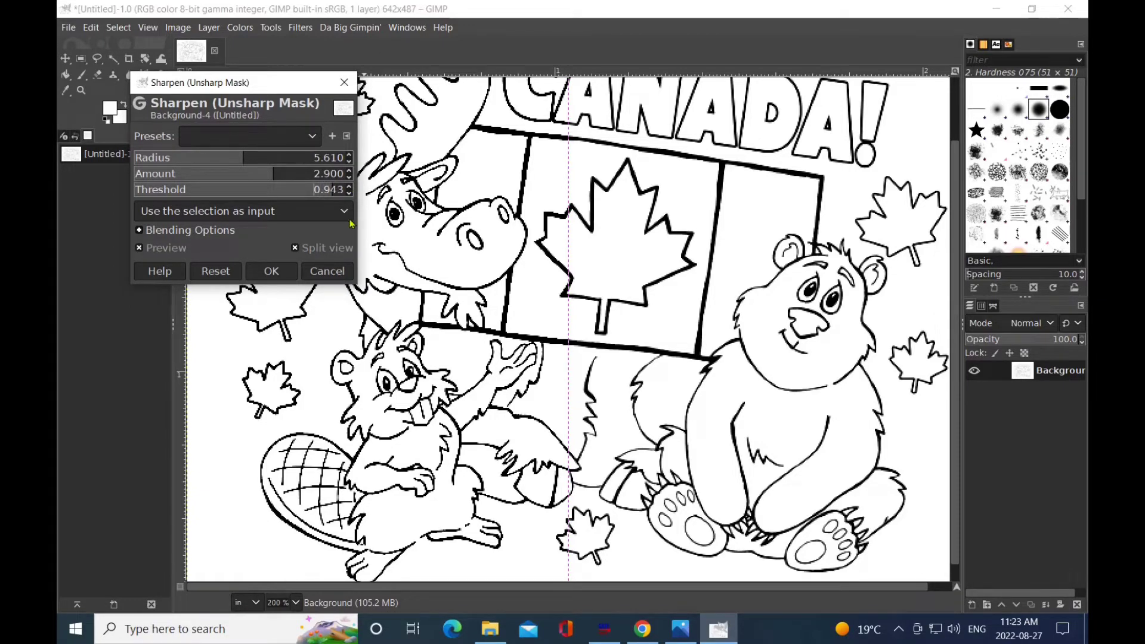
left_click(295, 247)
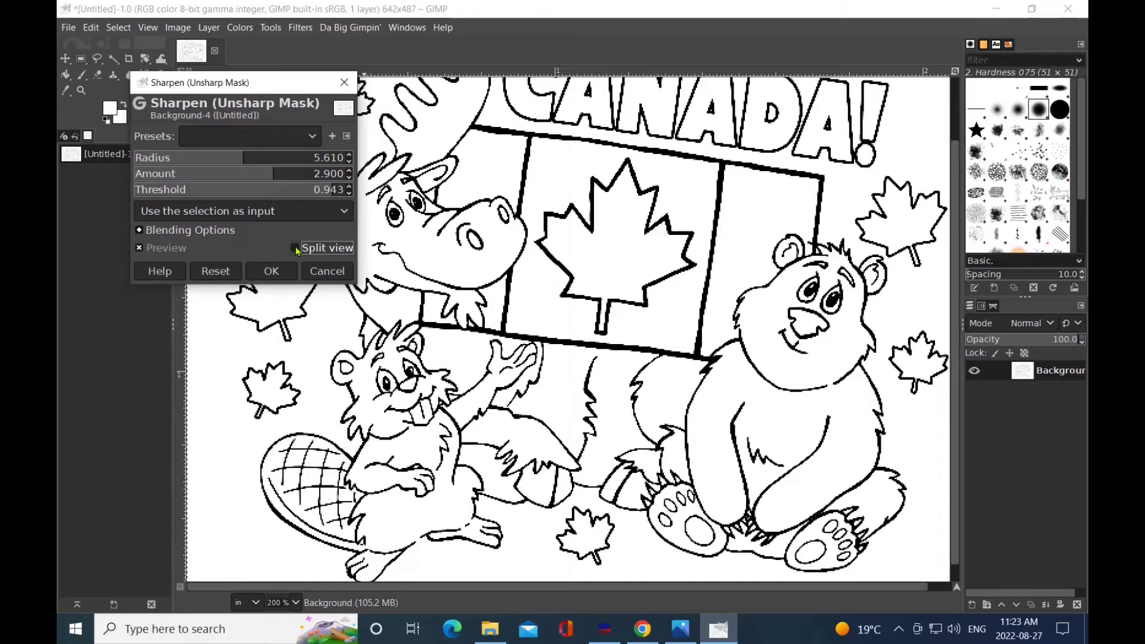
left_click(271, 271)
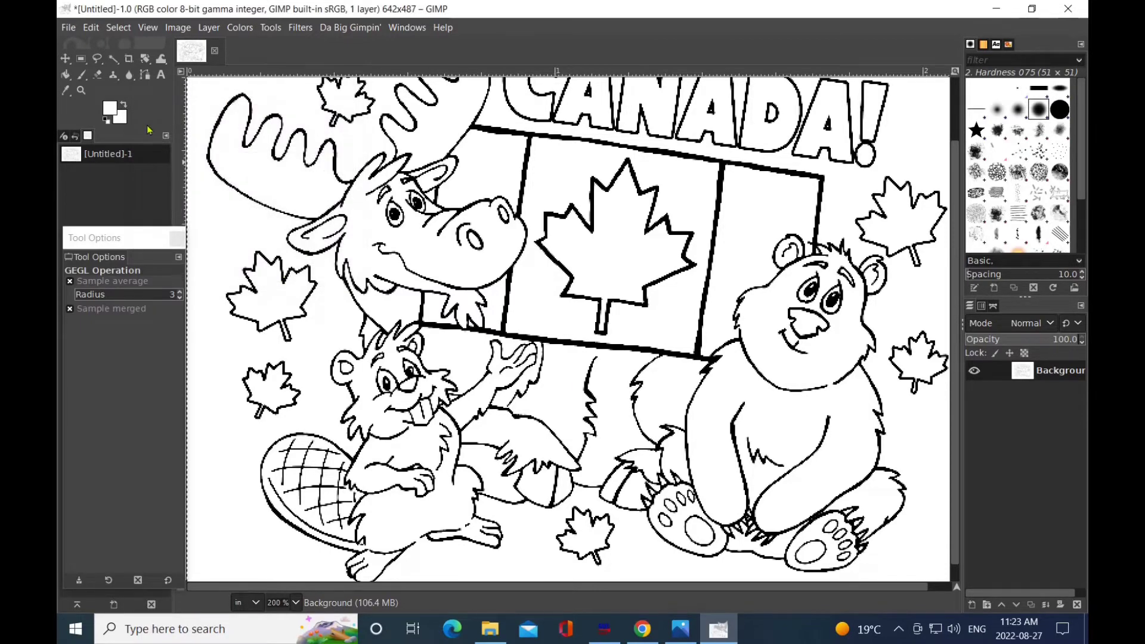
- Select the page just inside its border and crop the image to 611 × 468
left_click(81, 90)
left_click(80, 318)
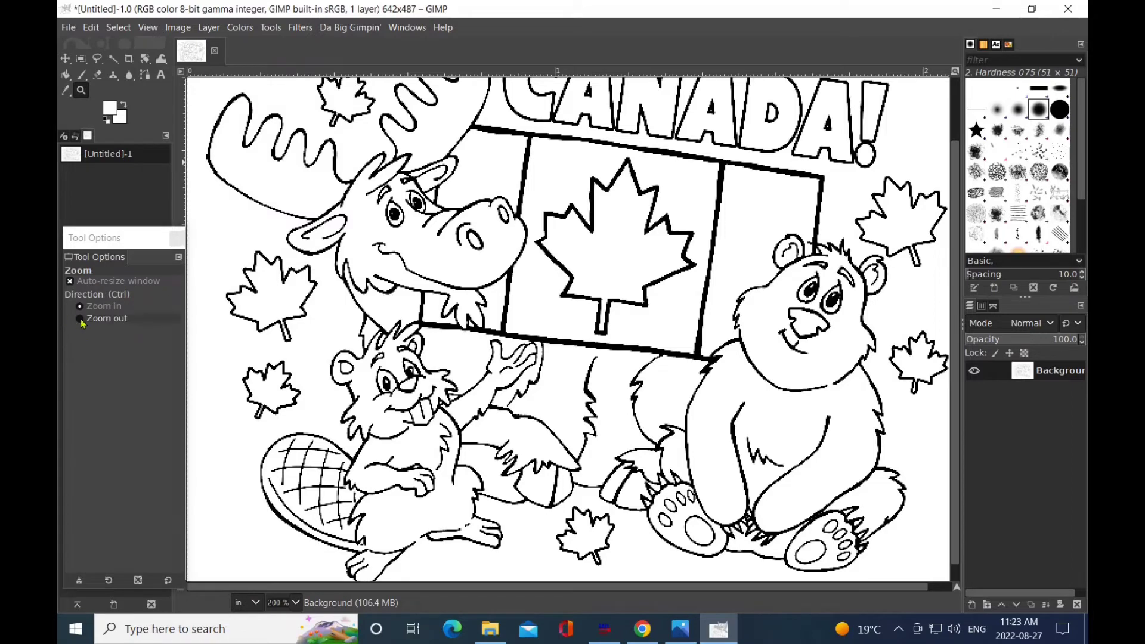
left_click(673, 352)
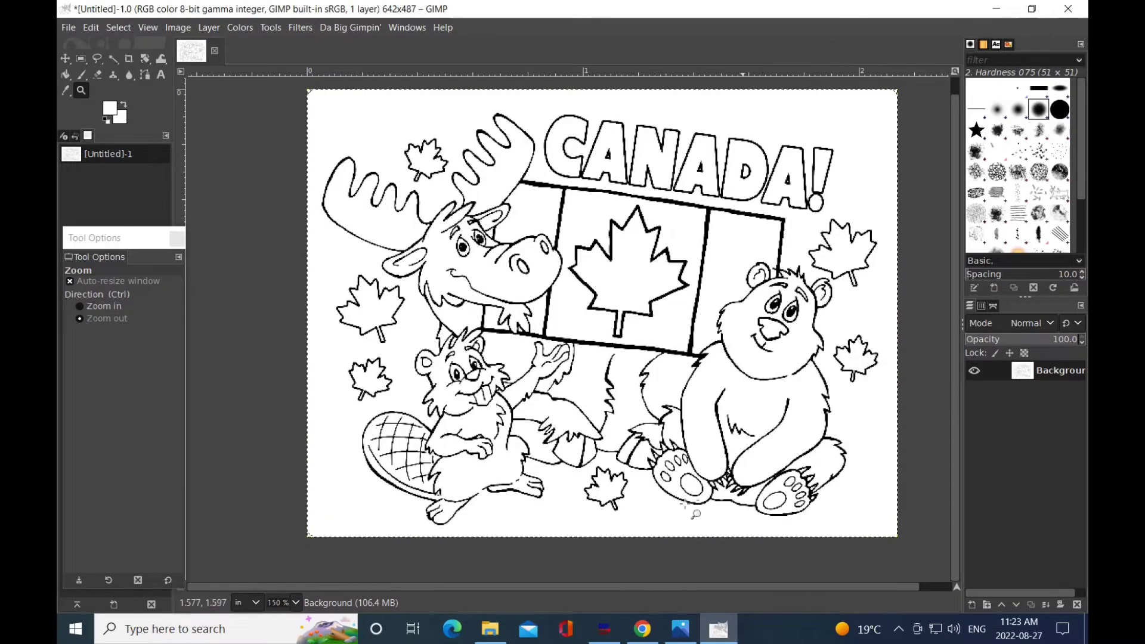
left_click(82, 58)
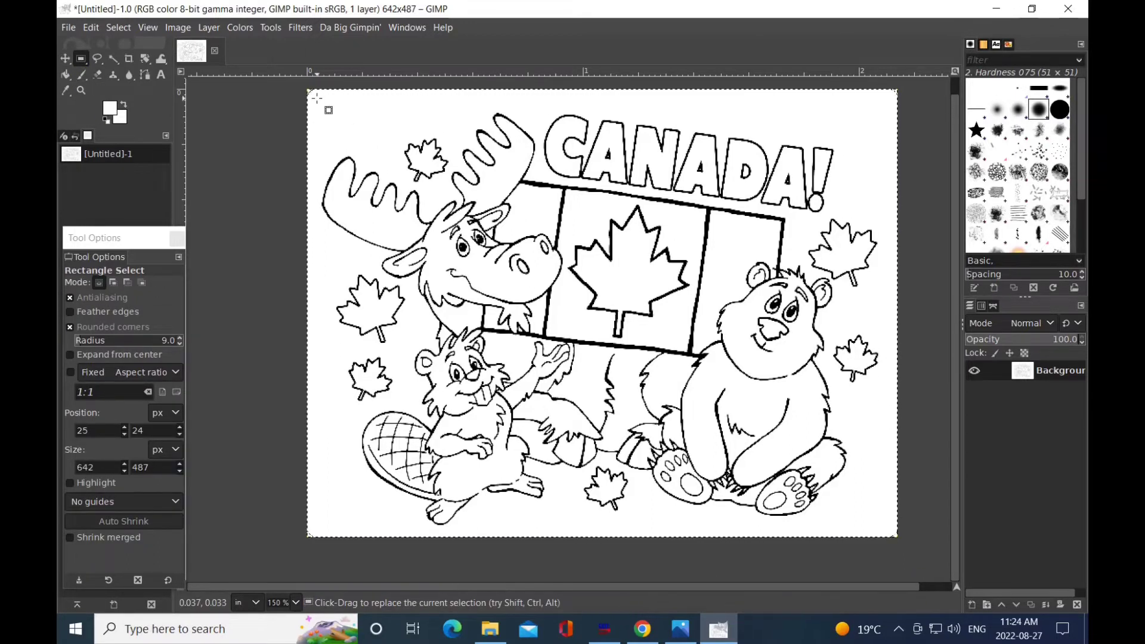
left_click_drag(316, 97, 885, 529)
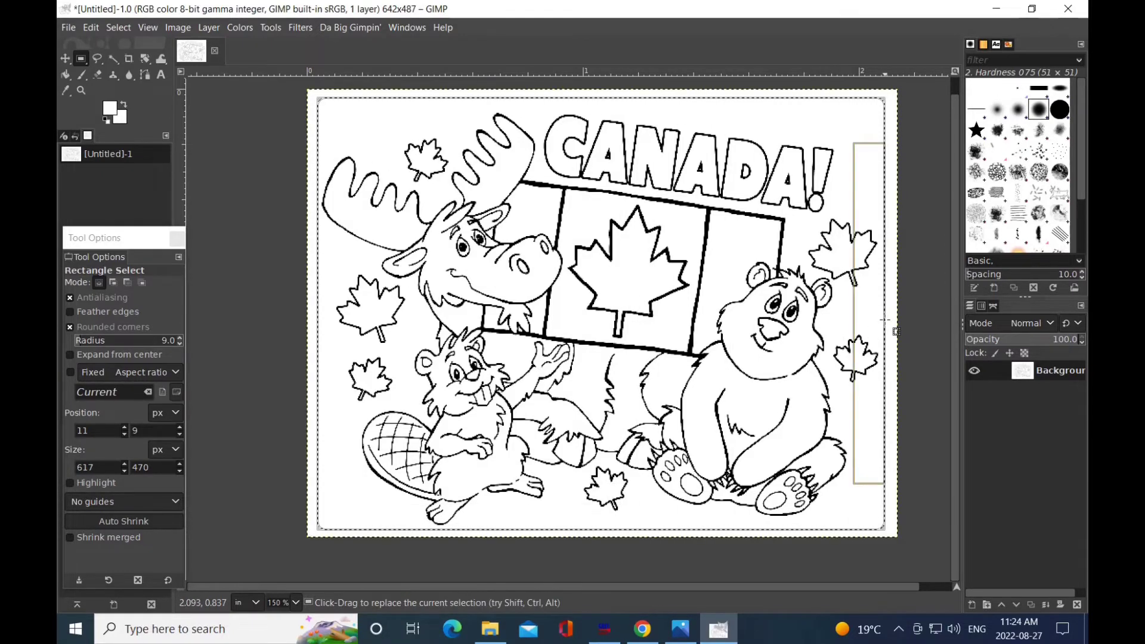
left_click_drag(885, 320, 877, 322)
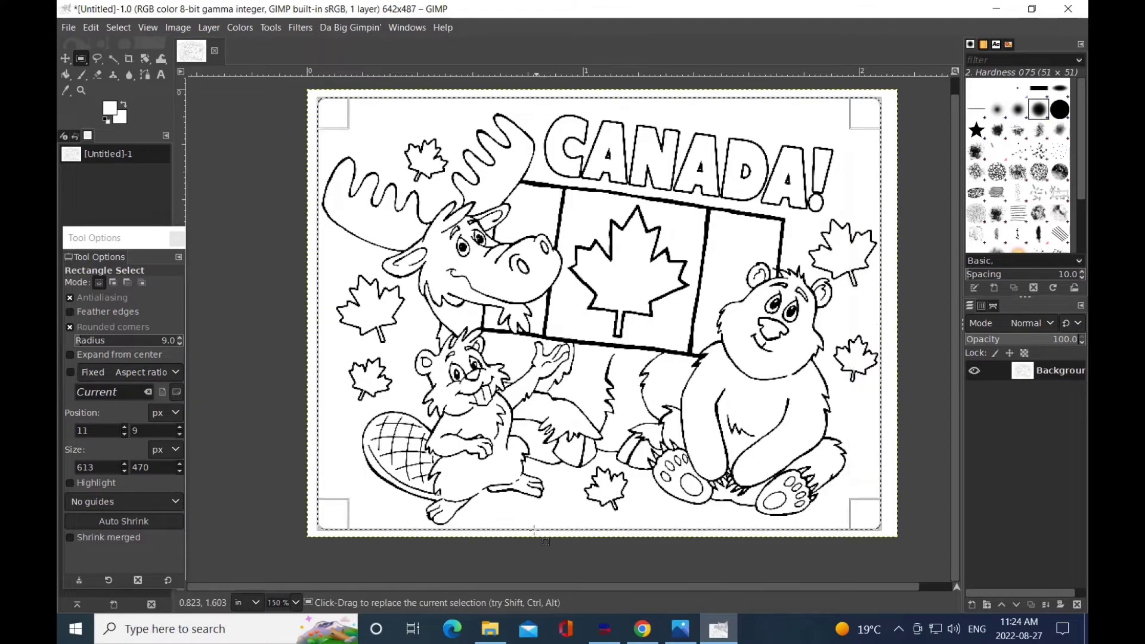
left_click_drag(586, 529, 585, 527)
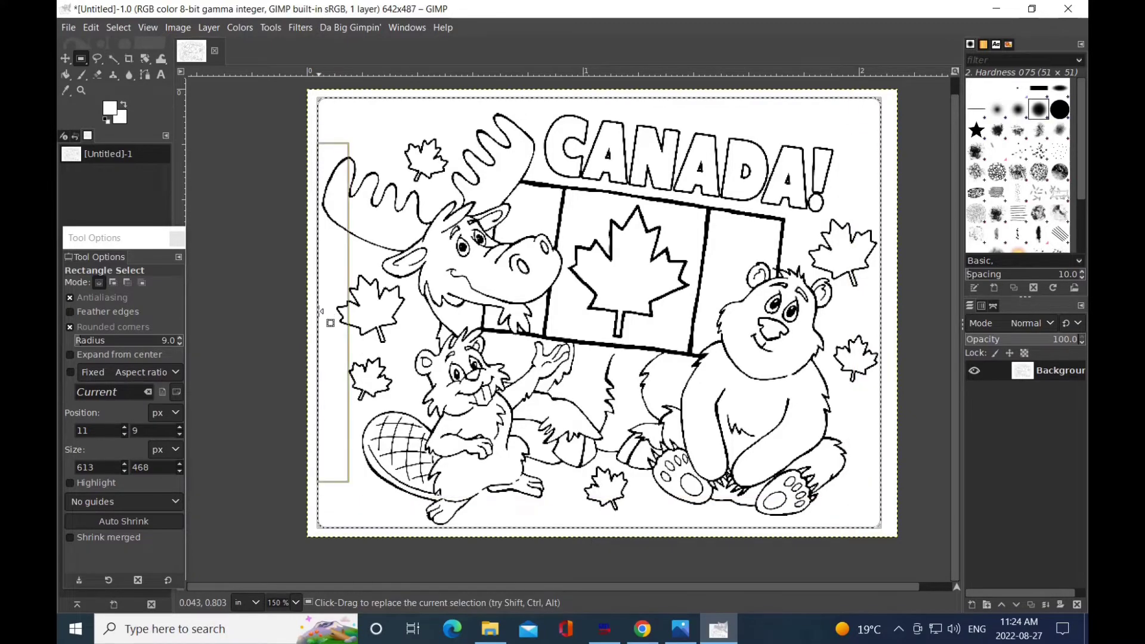
left_click_drag(319, 311, 320, 311)
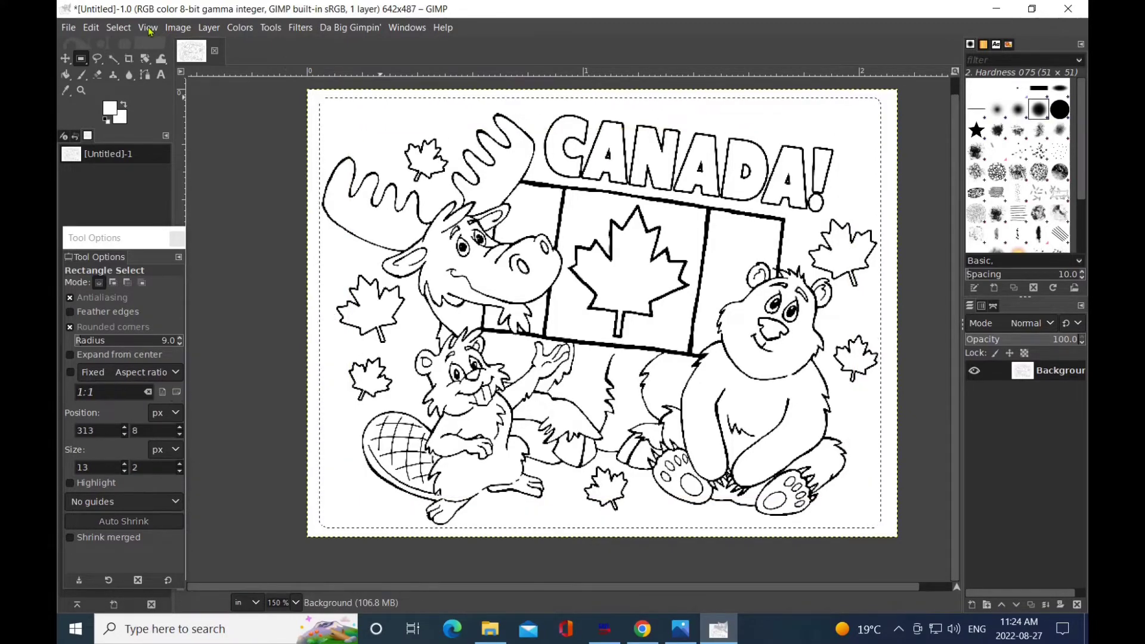
left_click(208, 27)
left_click(229, 249)
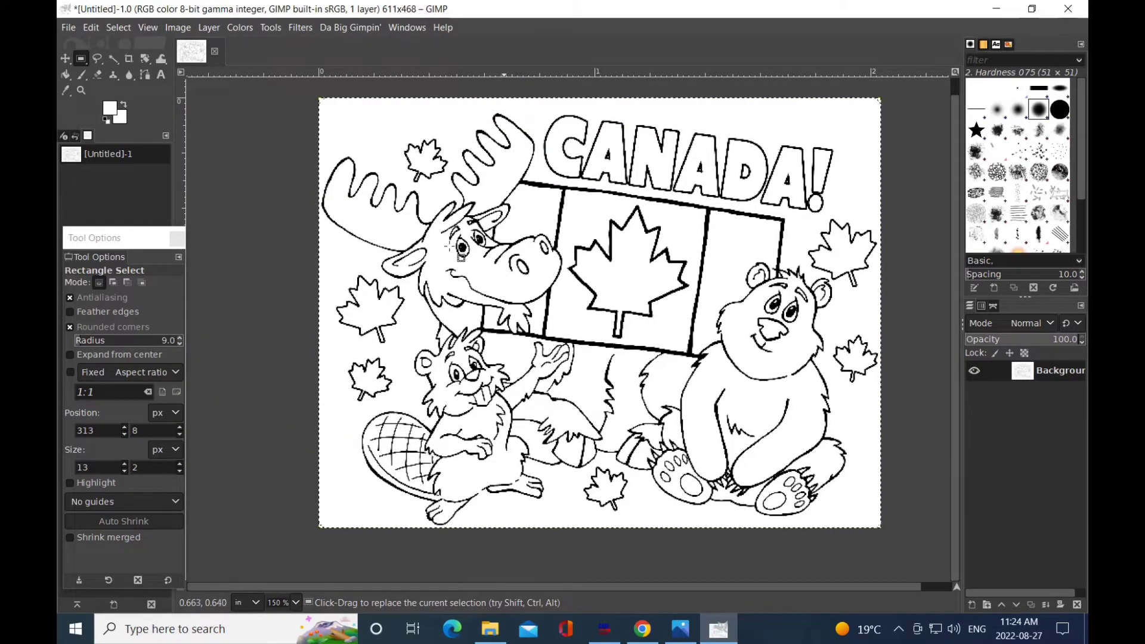
- Export the image to the My Pictures folder under the name canada.png
left_click(68, 29)
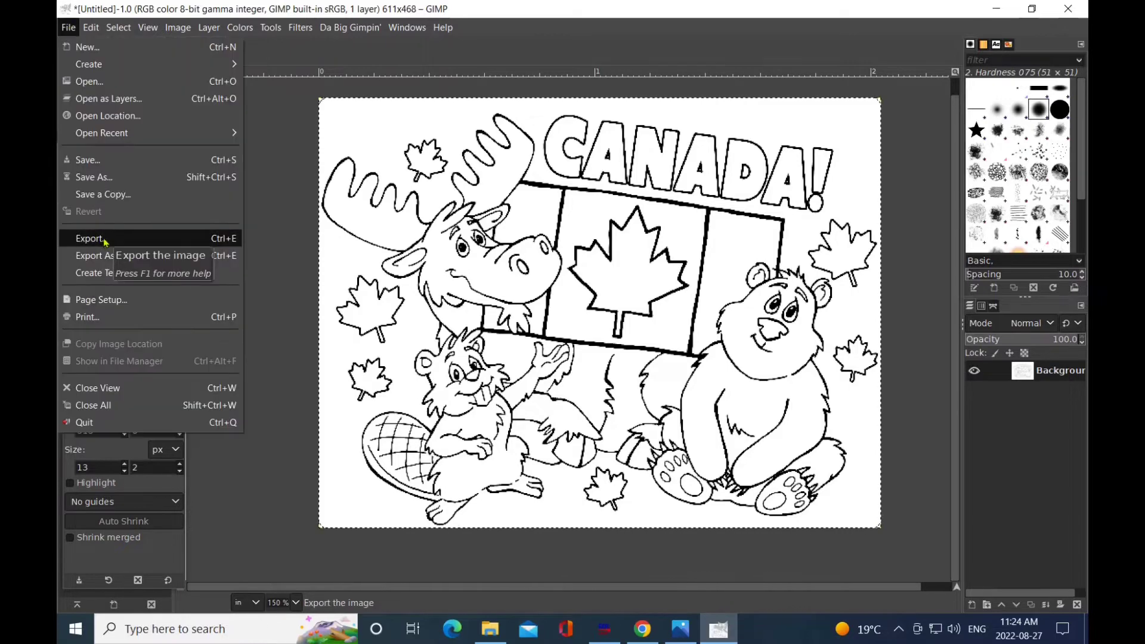
left_click(77, 236)
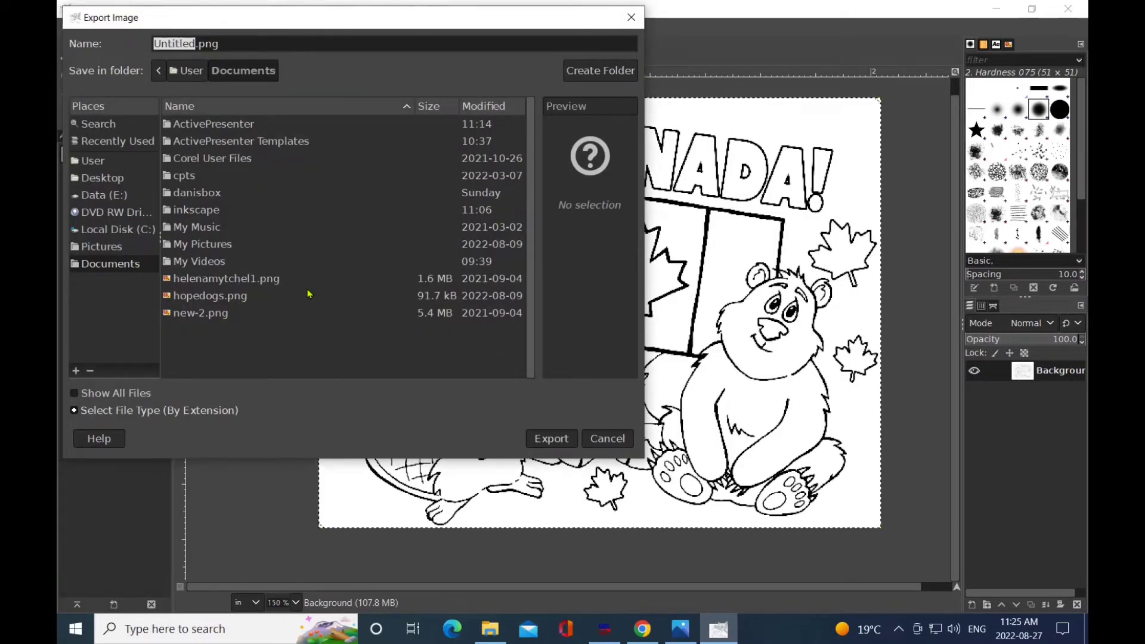
left_click(177, 247)
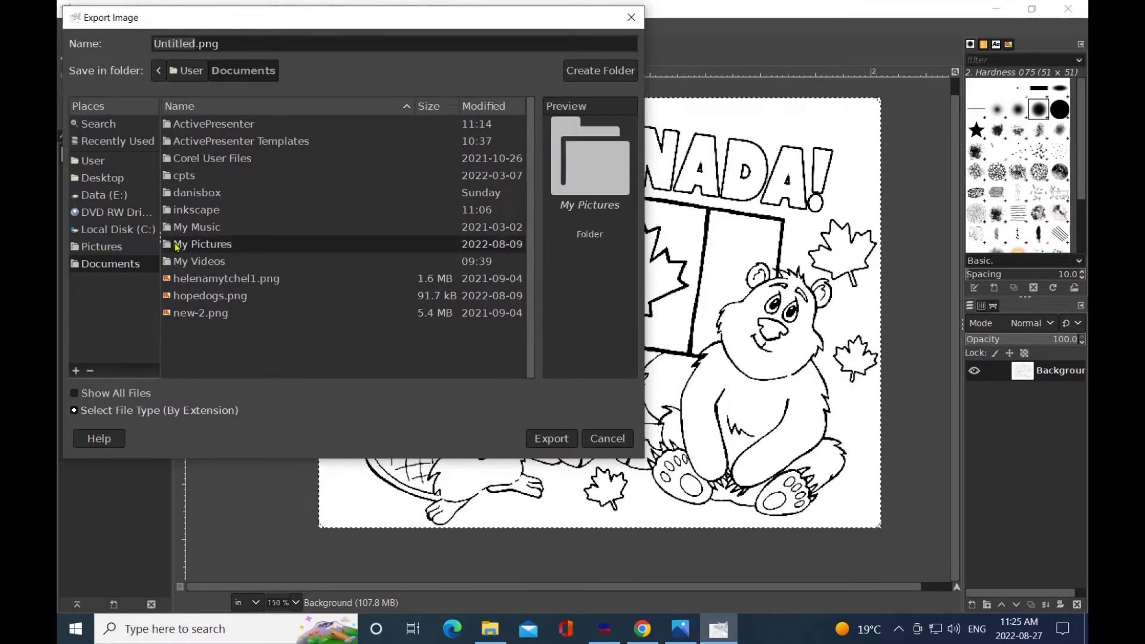
double_click(179, 246)
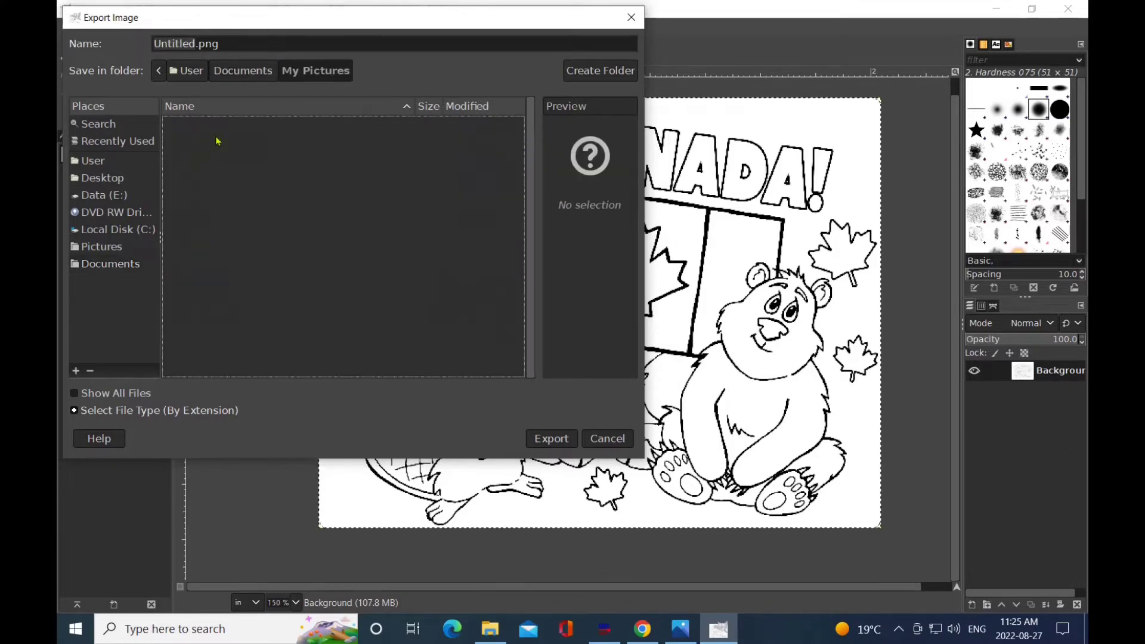
double_click(155, 43)
type("canada")
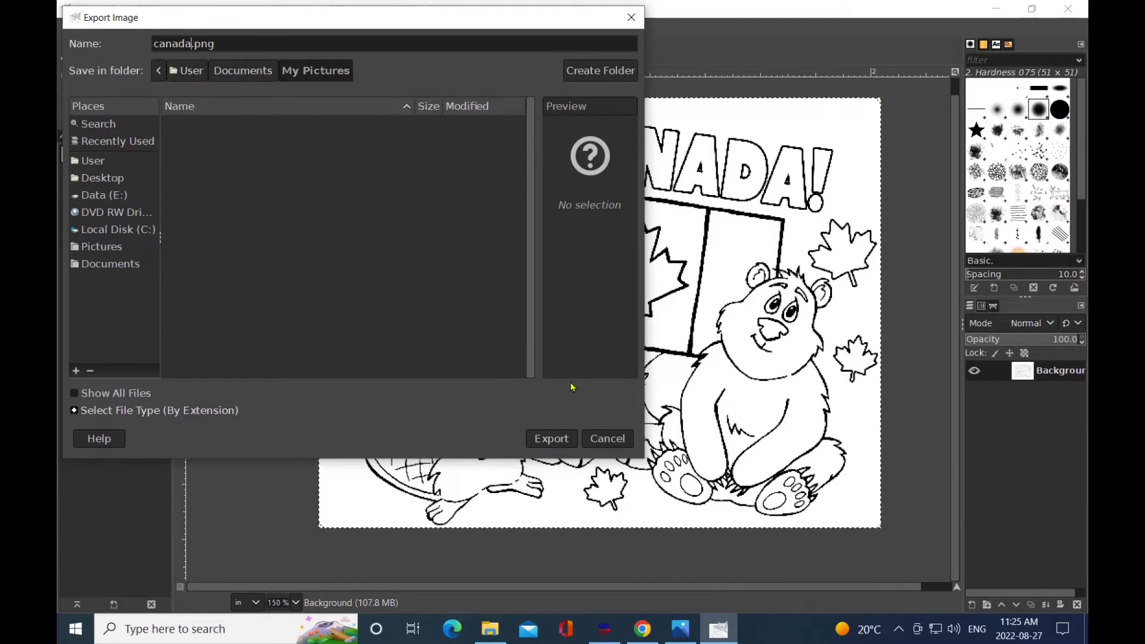
left_click(551, 438)
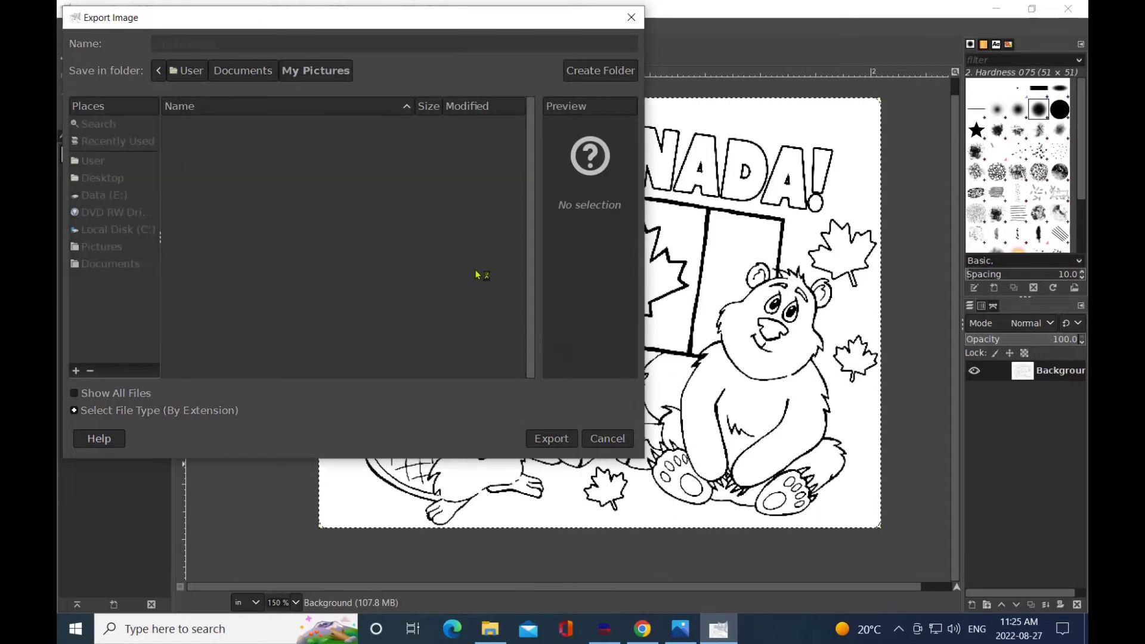
- Save the PNG with background colour, gamma and 16bpc GRAY pixel format
left_click(479, 216)
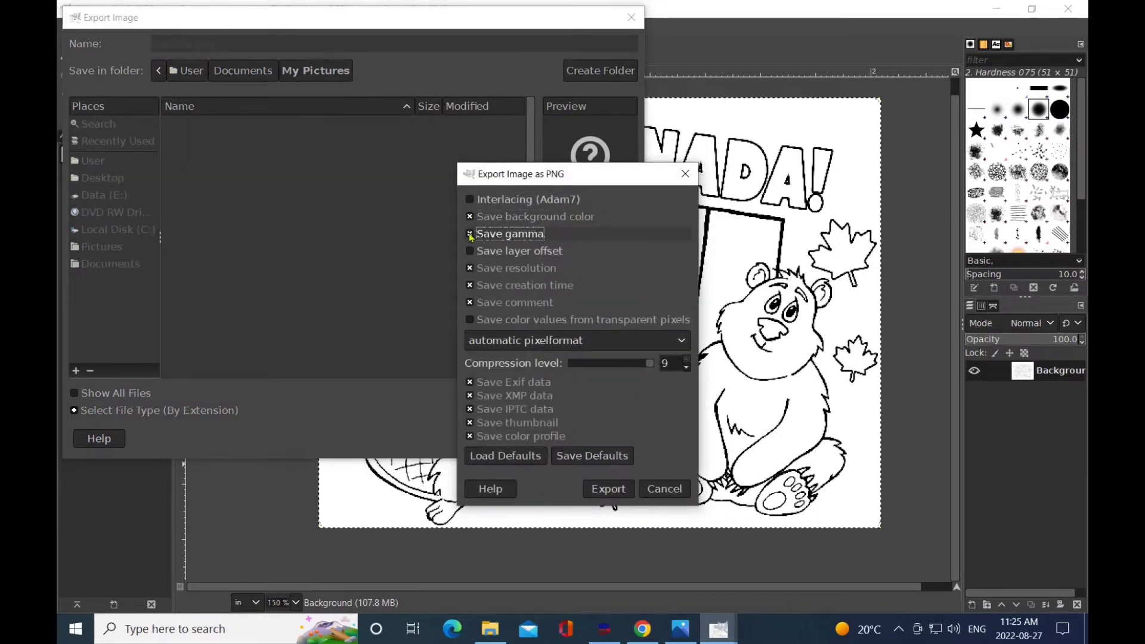
left_click(470, 234)
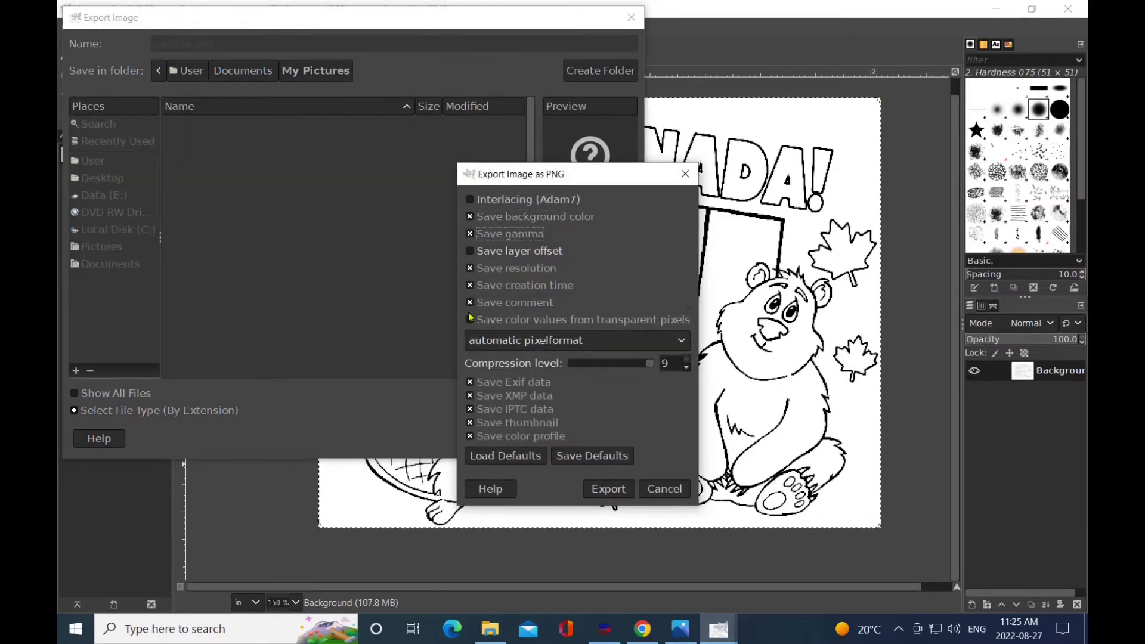
left_click(683, 341)
left_click(683, 341)
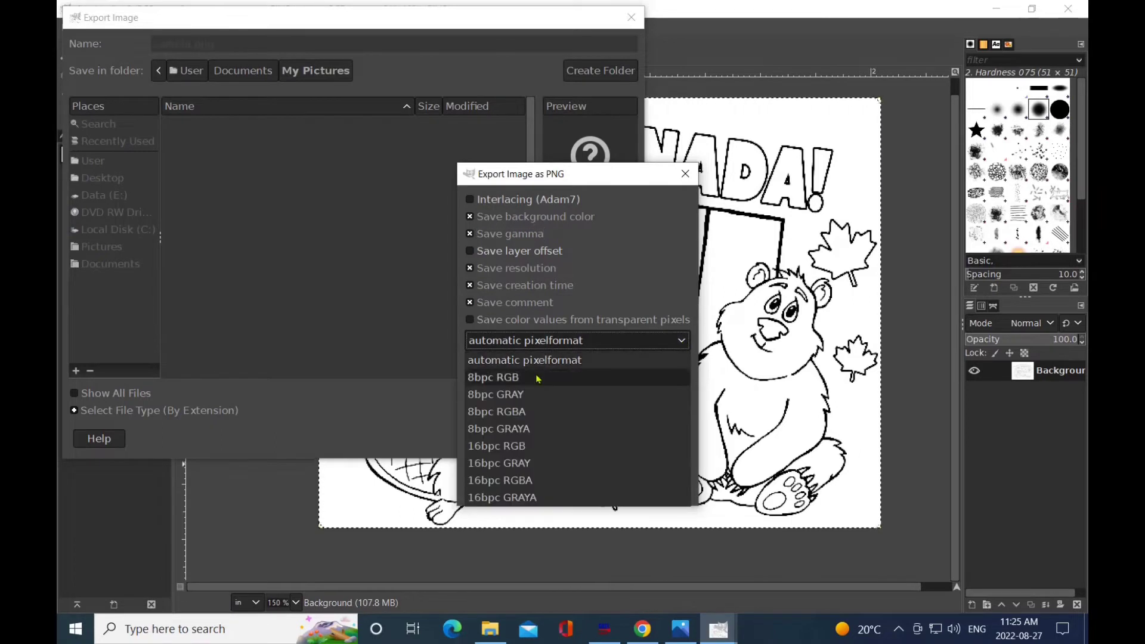
left_click(536, 464)
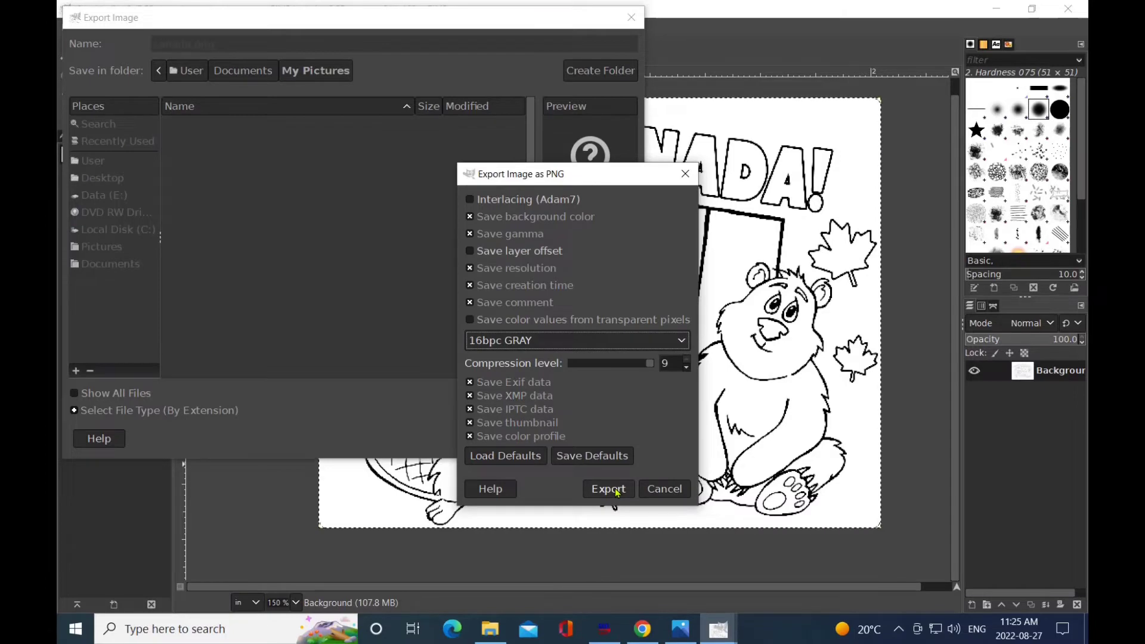
left_click(614, 489)
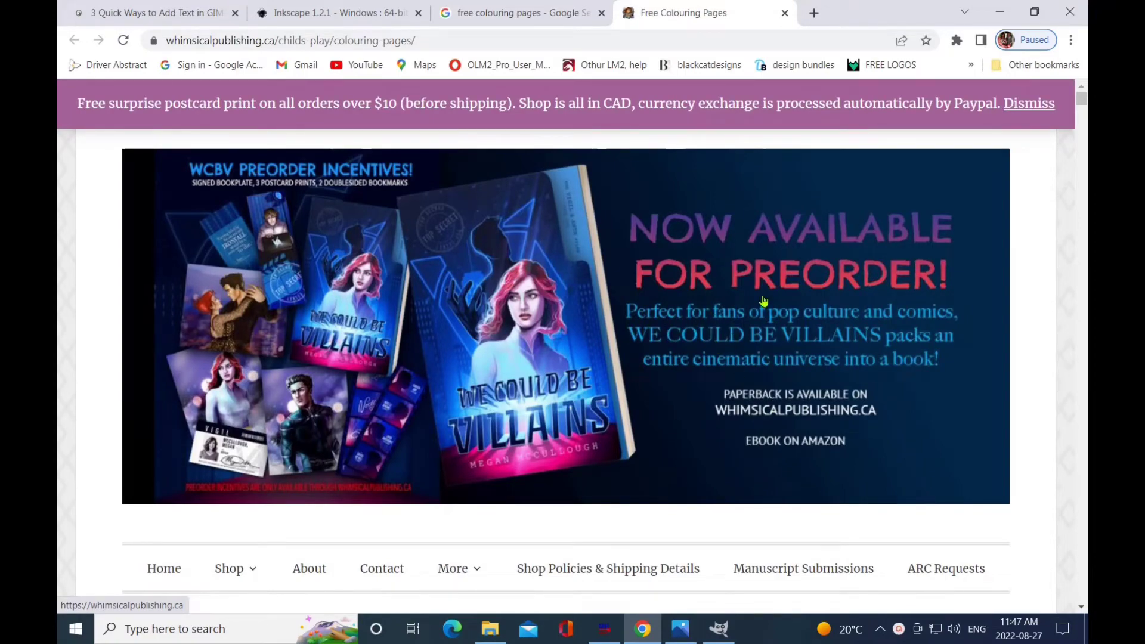
- Scroll down the Free Colouring Pages site past CANADA! to the warrior colouring page
scroll(776, 331, "down", 5)
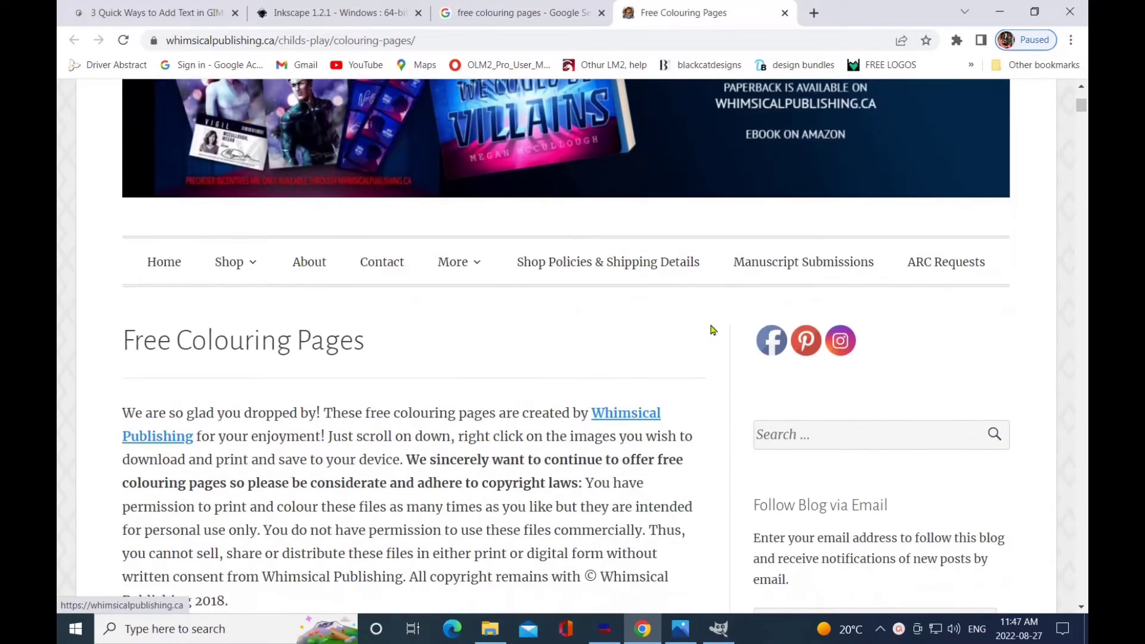
scroll(726, 324, "down", 10)
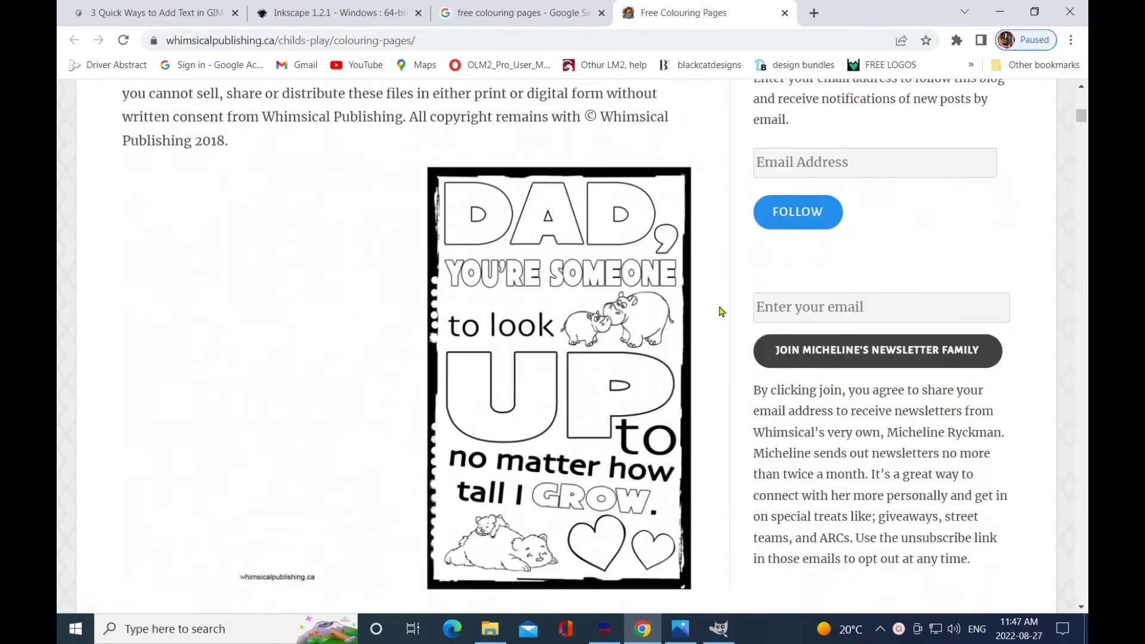
scroll(721, 312, "down", 12)
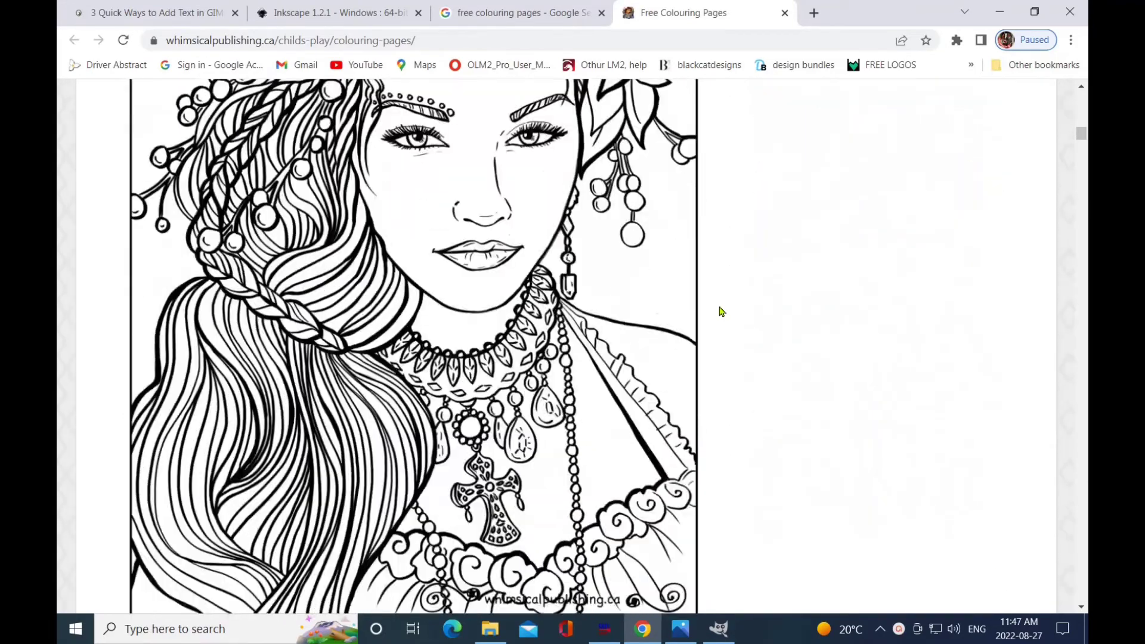
scroll(721, 311, "down", 6)
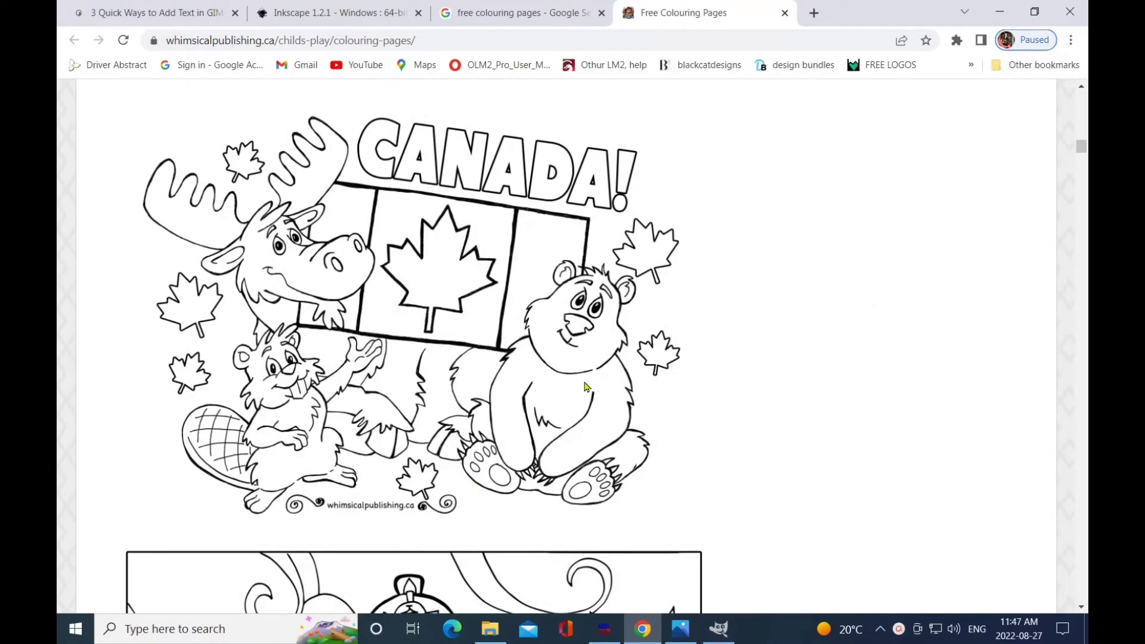
scroll(738, 362, "down", 8)
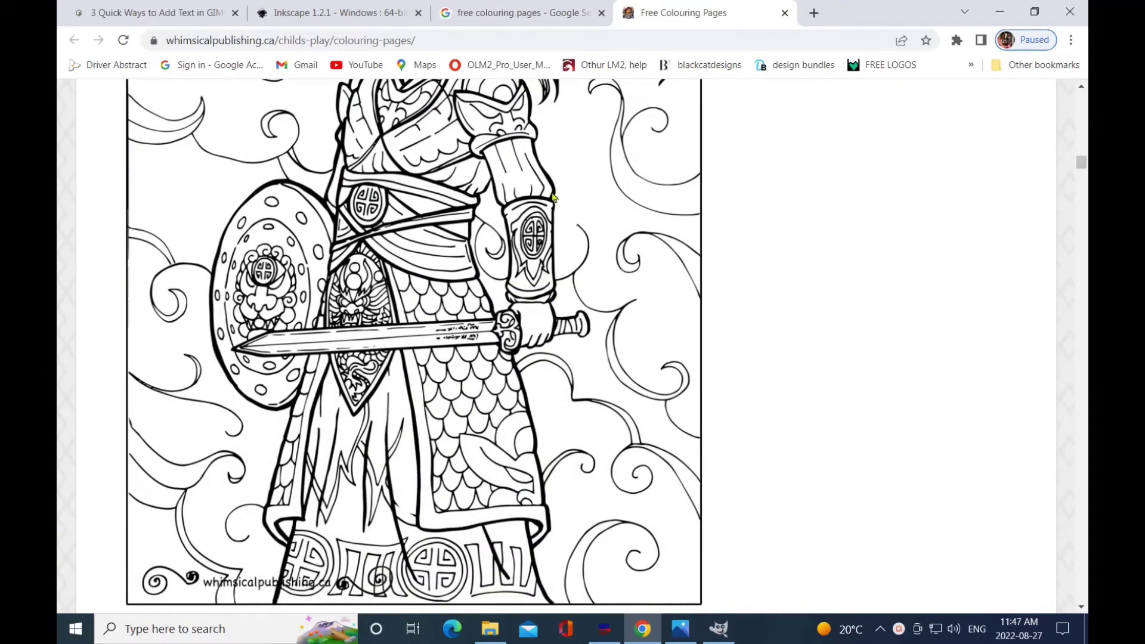
- Open the warrior image full-size in a new tab, then close it and scroll back up
right_click(446, 310)
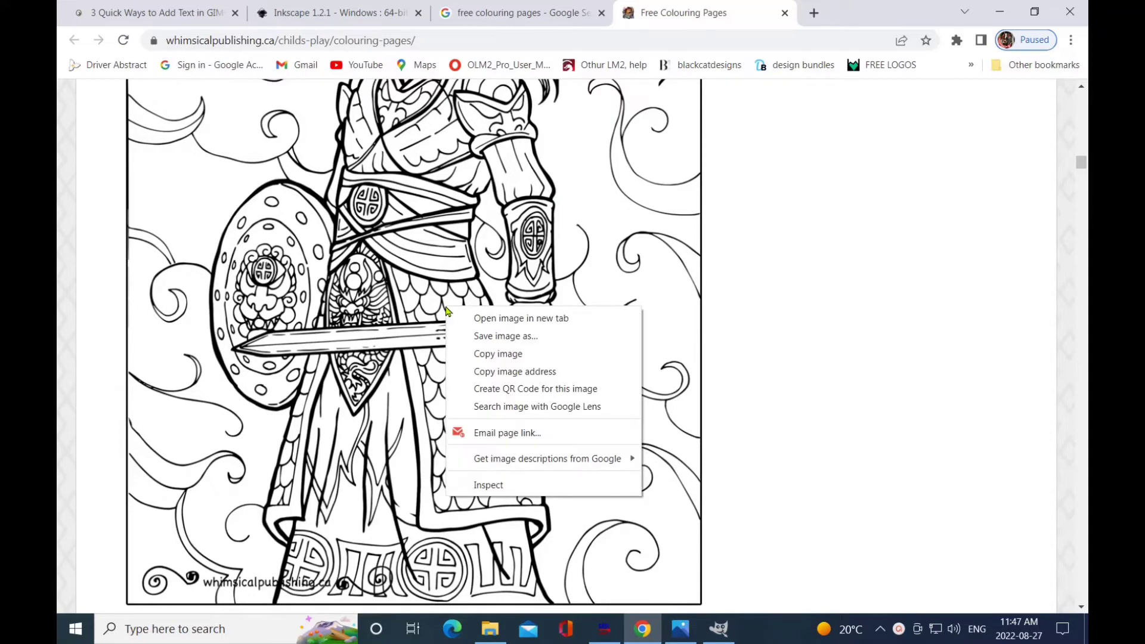
left_click(504, 319)
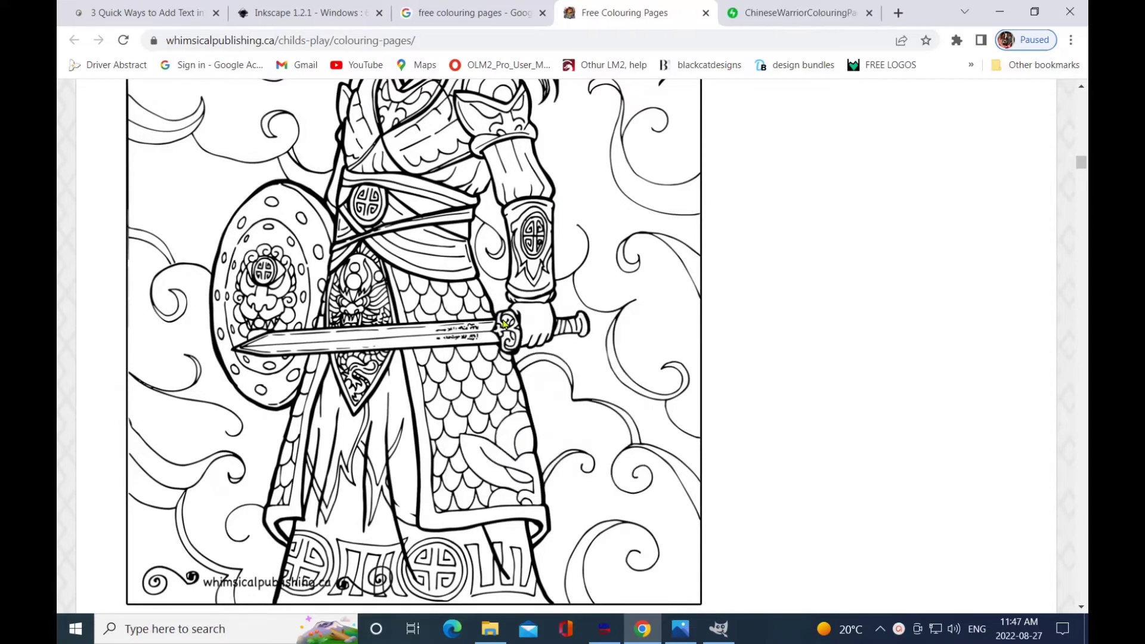
left_click(783, 18)
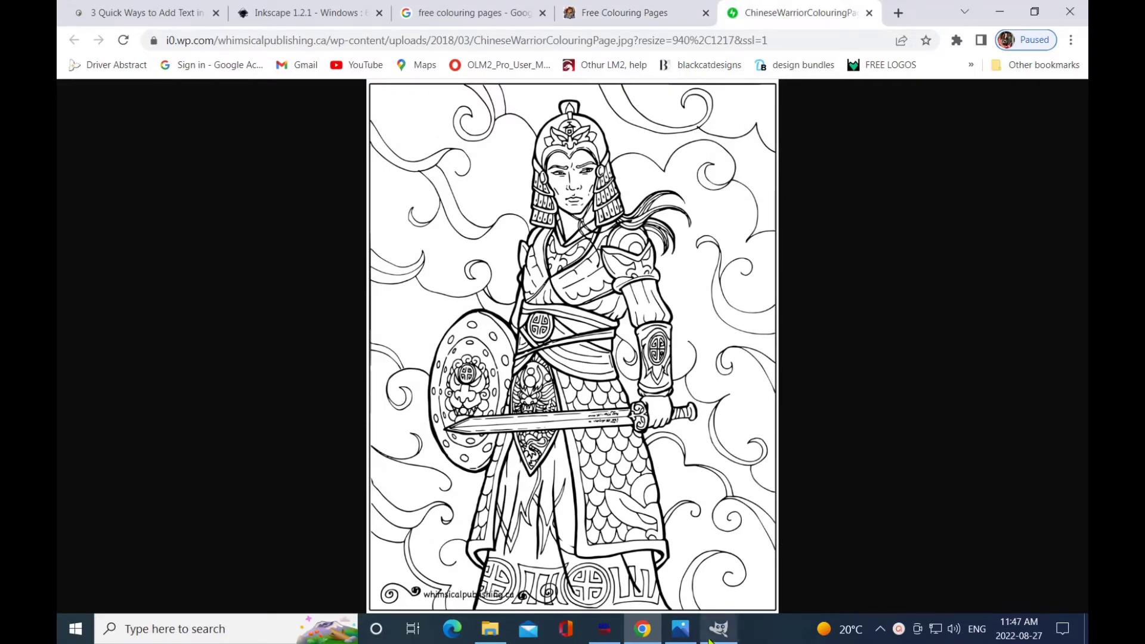
left_click(681, 628)
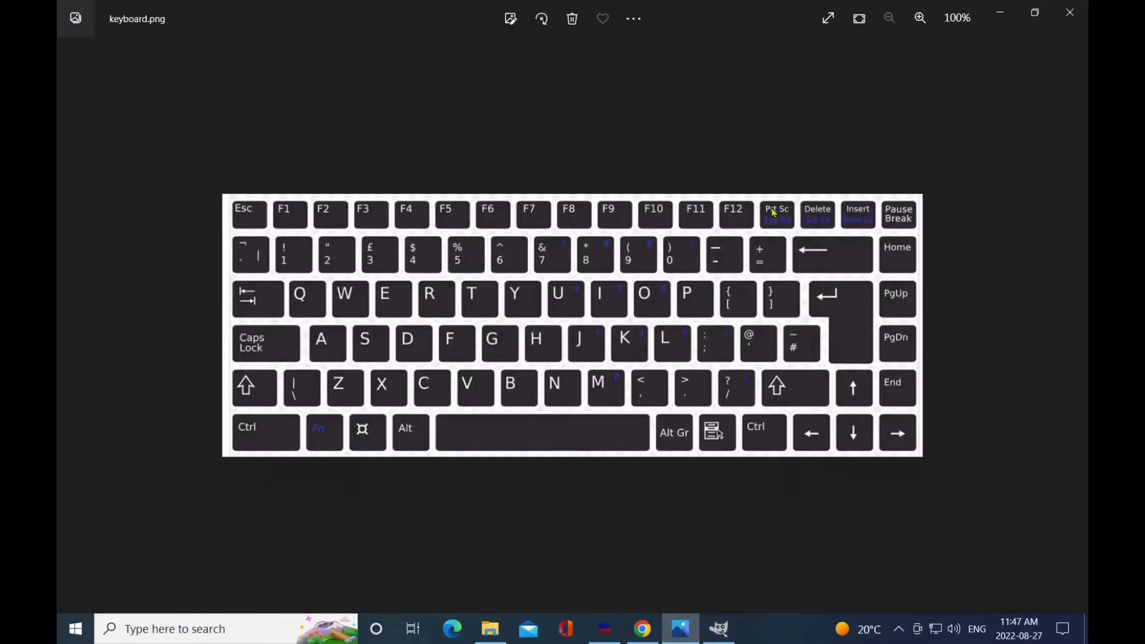
key("alt+Tab")
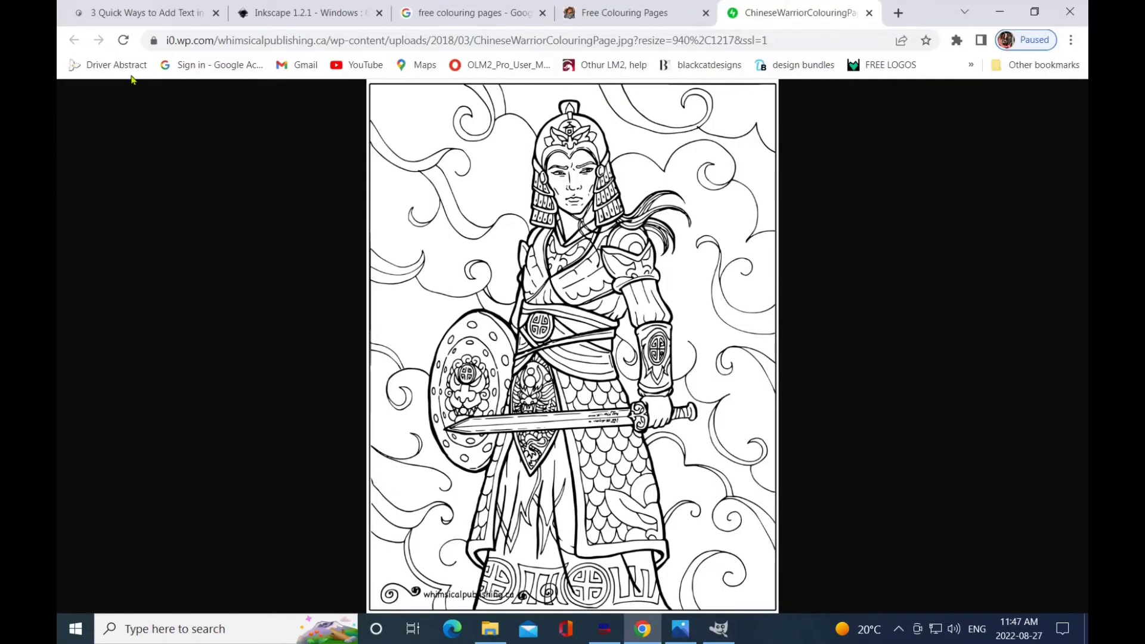
left_click(868, 13)
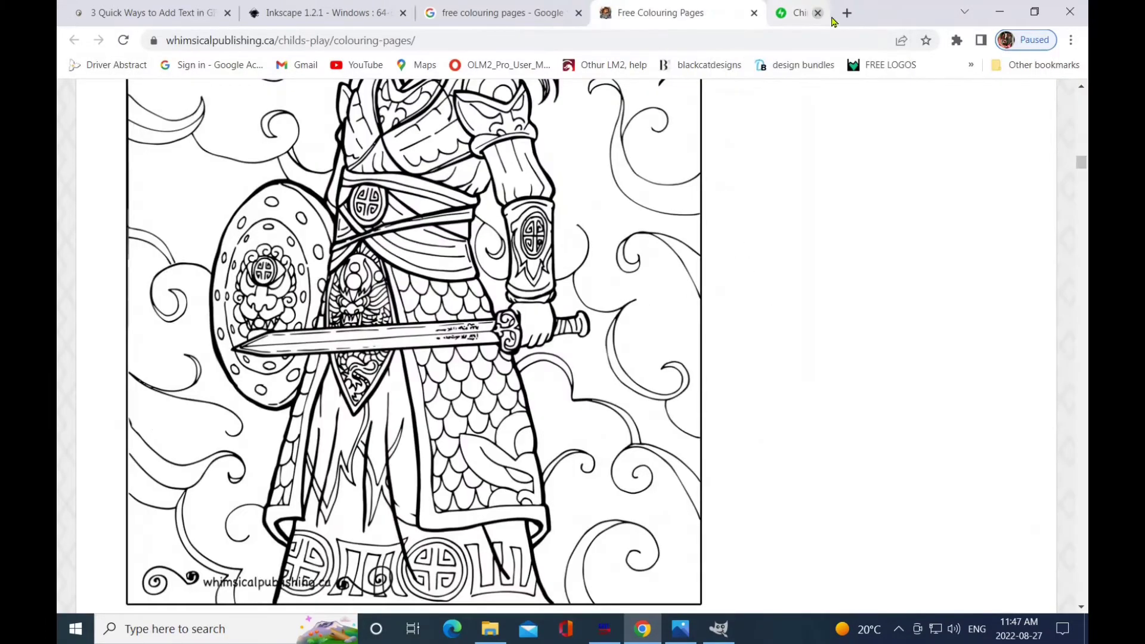
scroll(468, 453, "up", 9)
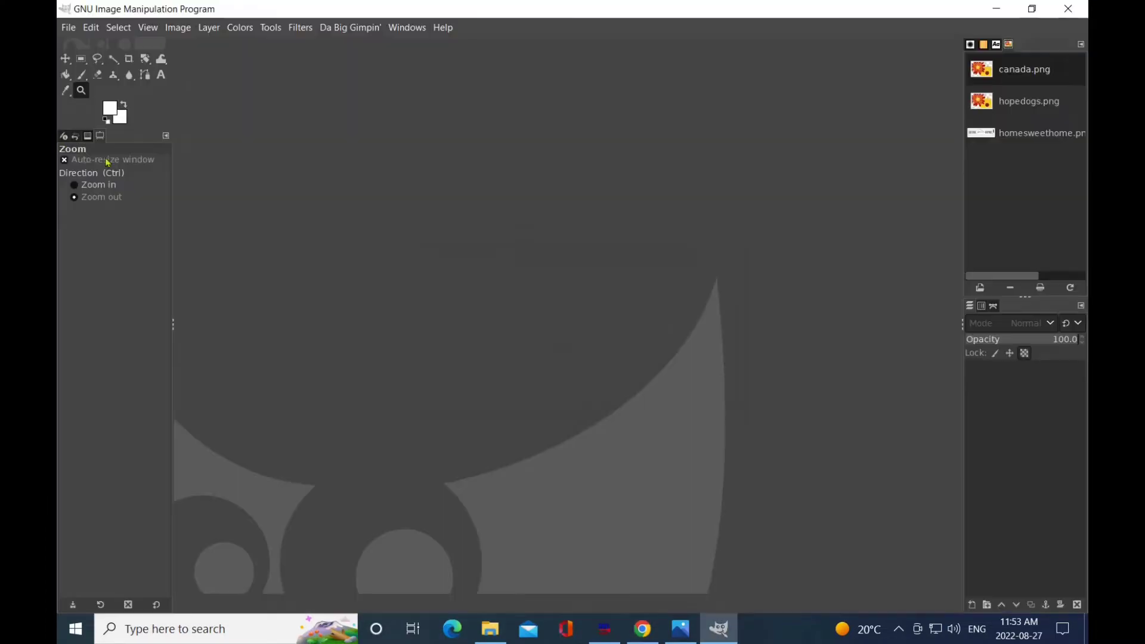
- Create a new 11 × 8.5 in, 300 ppi image and paste the copied screenshot onto it
left_click(70, 27)
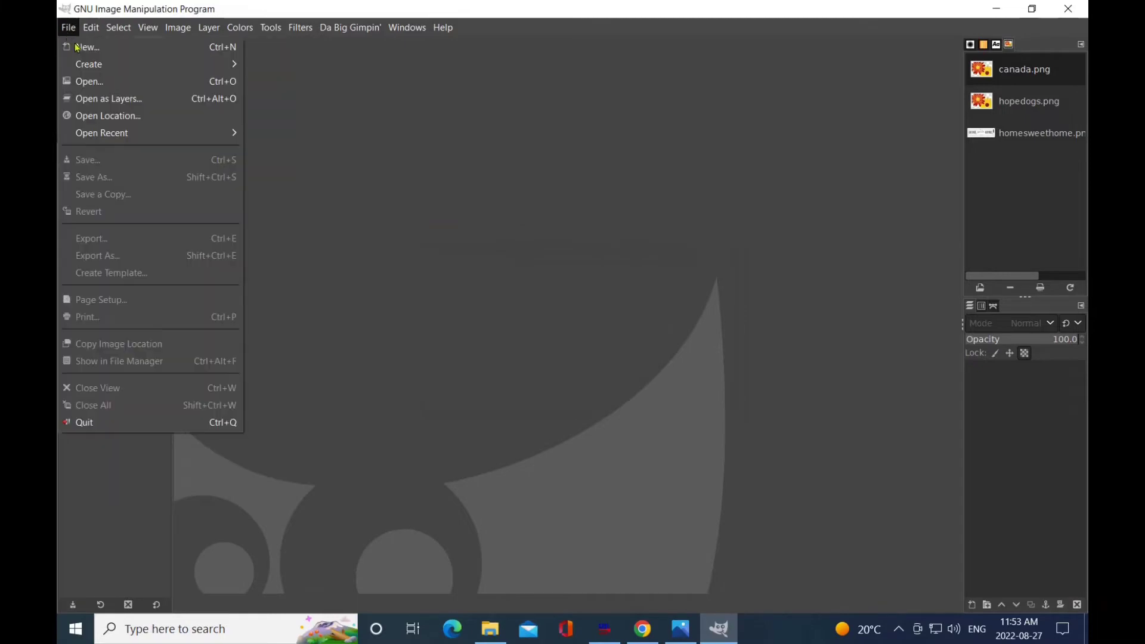
left_click(75, 46)
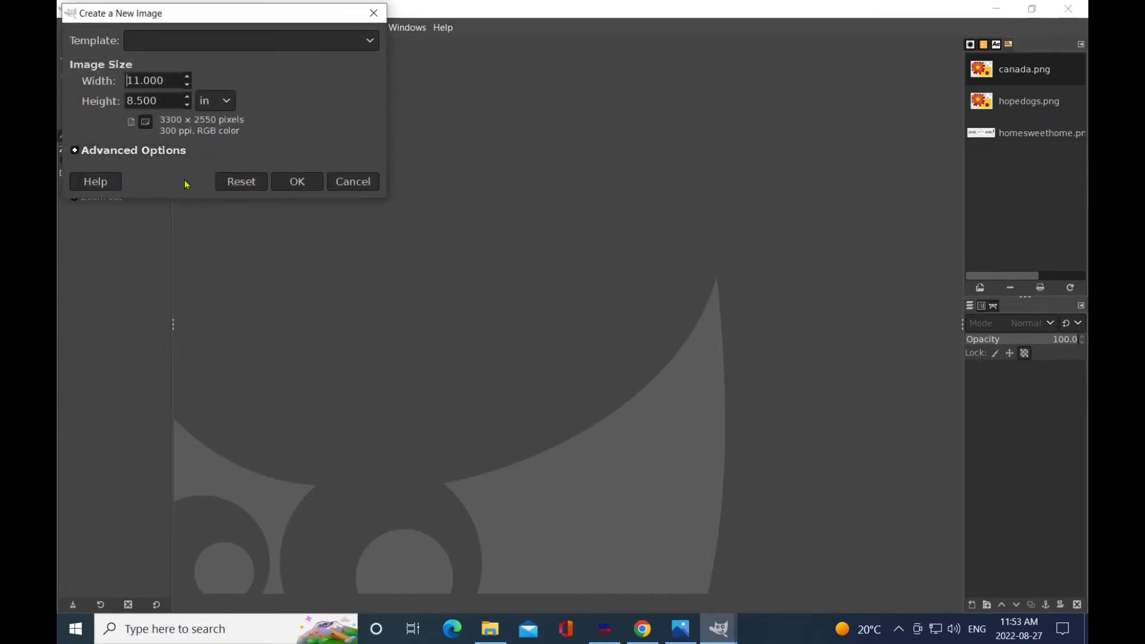
left_click(299, 183)
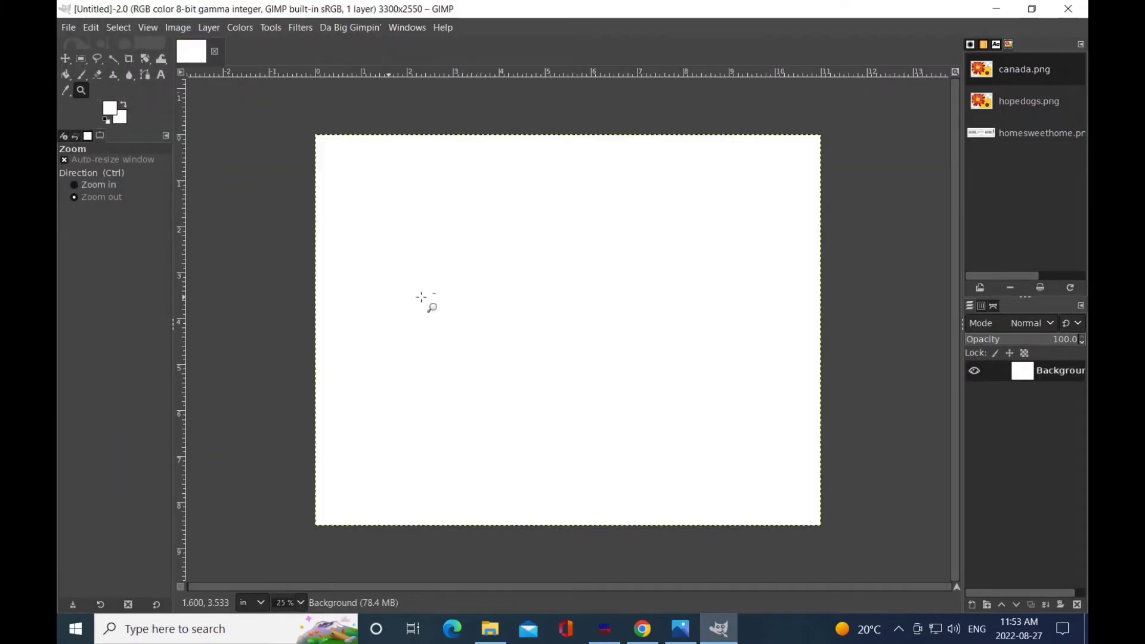
left_click(90, 28)
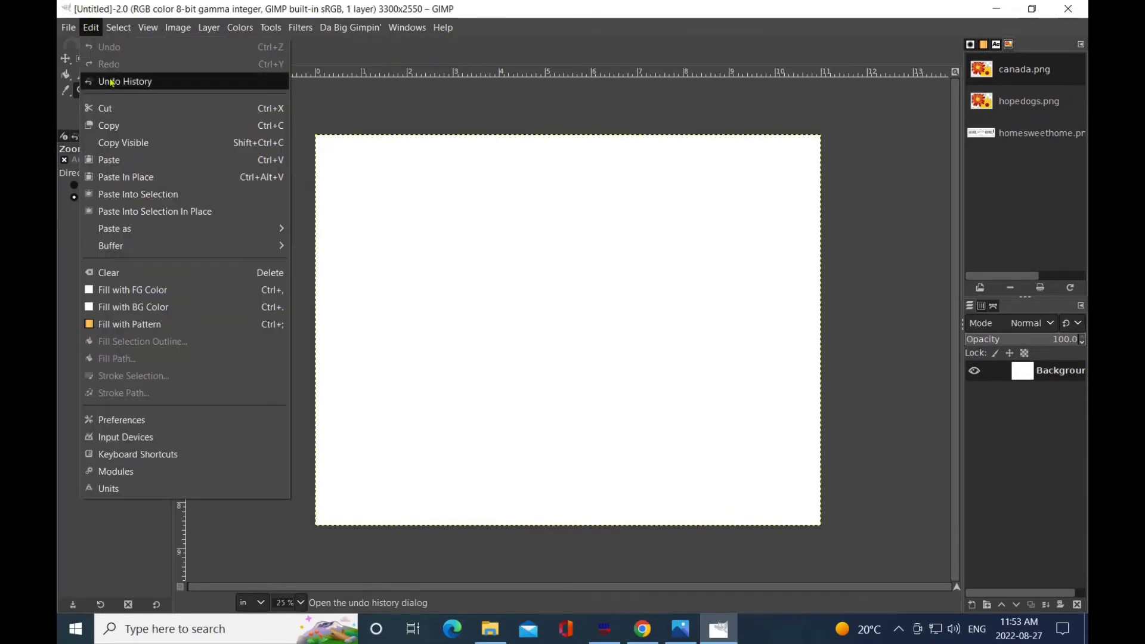
left_click(110, 162)
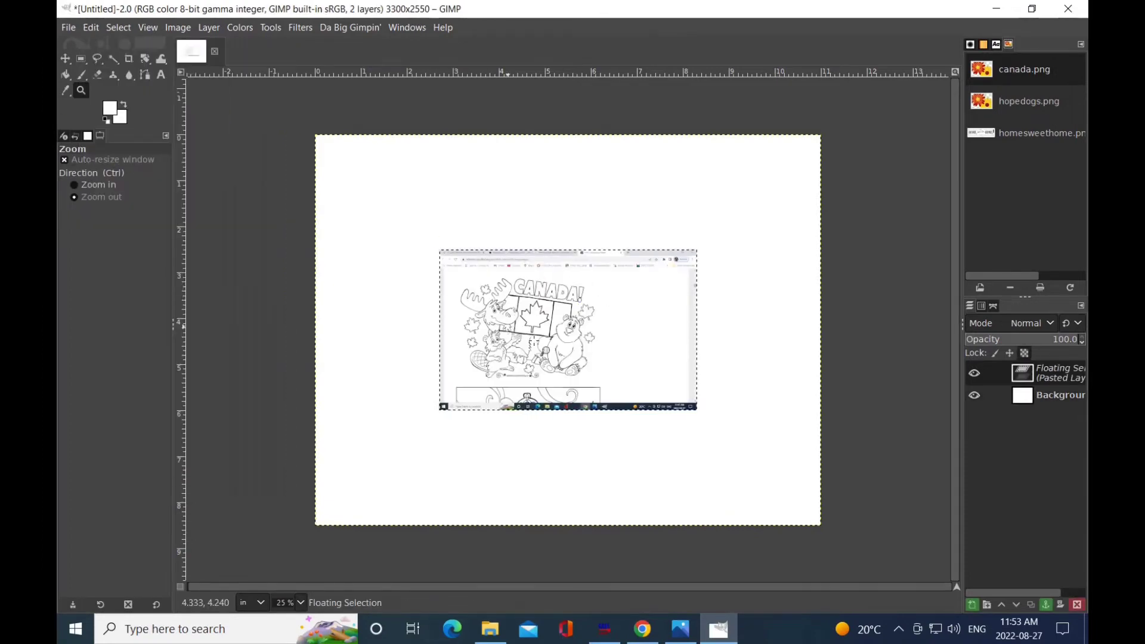
- Zoom in and drag the pasted screenshot slightly down and to the right
left_click(75, 186)
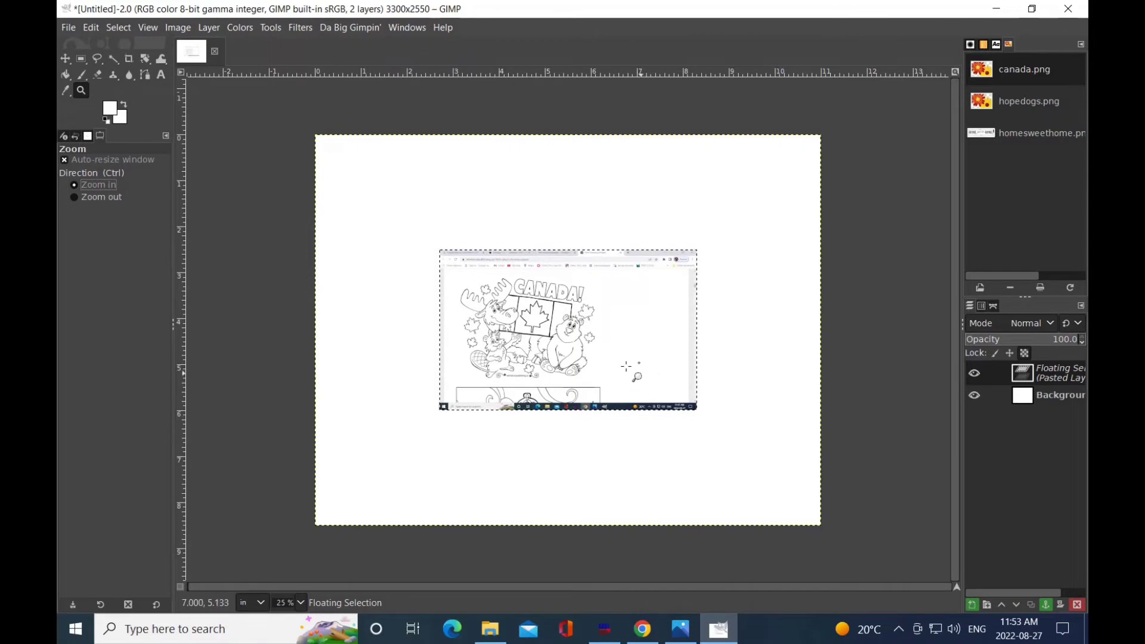
left_click(593, 361)
left_click(593, 360)
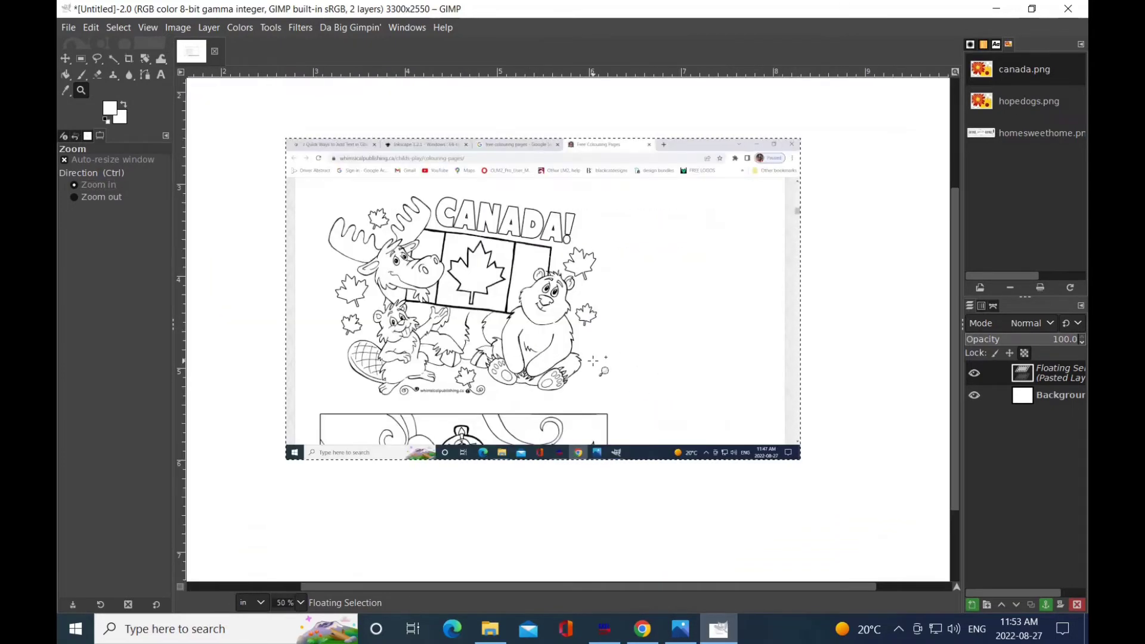
left_click(593, 361)
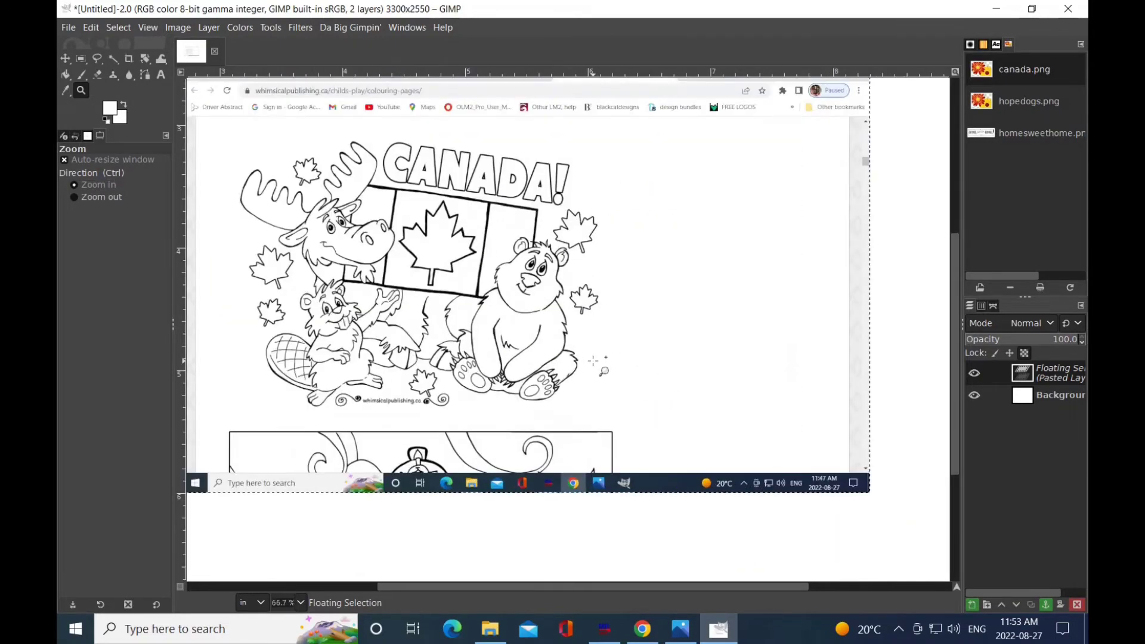
left_click(80, 59)
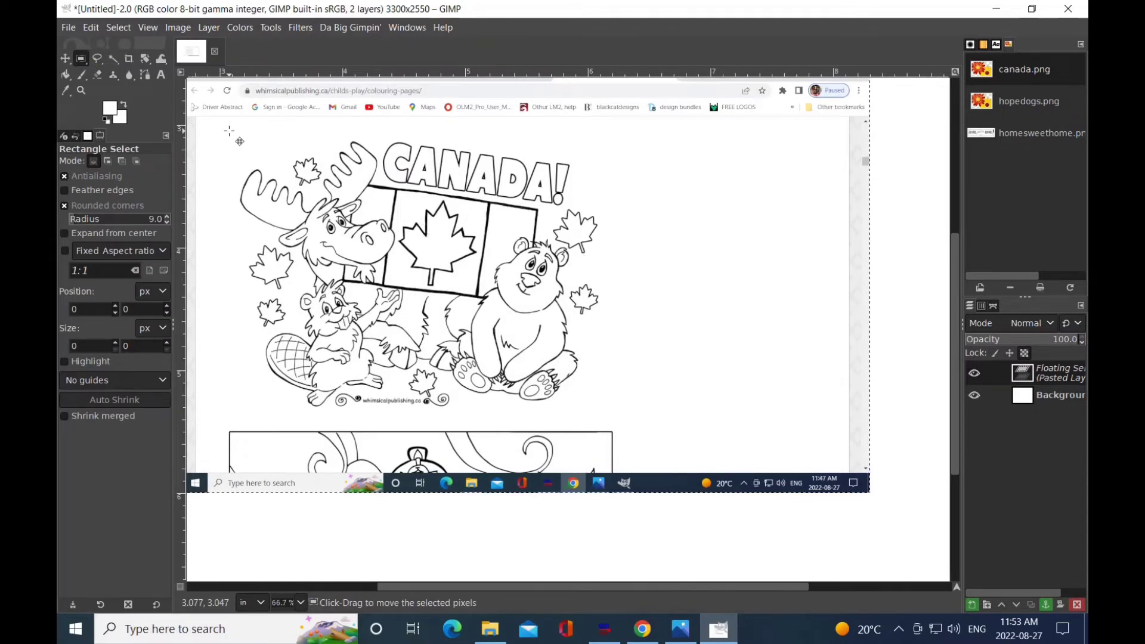
left_click_drag(229, 131, 267, 173)
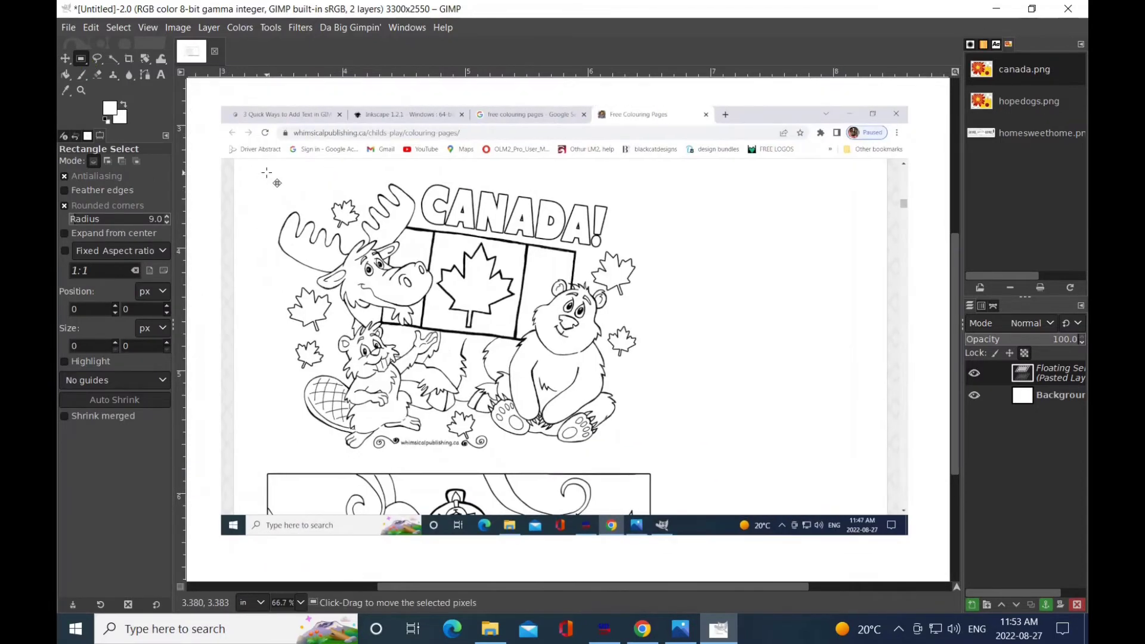
left_click(209, 27)
mouse_move(178, 28)
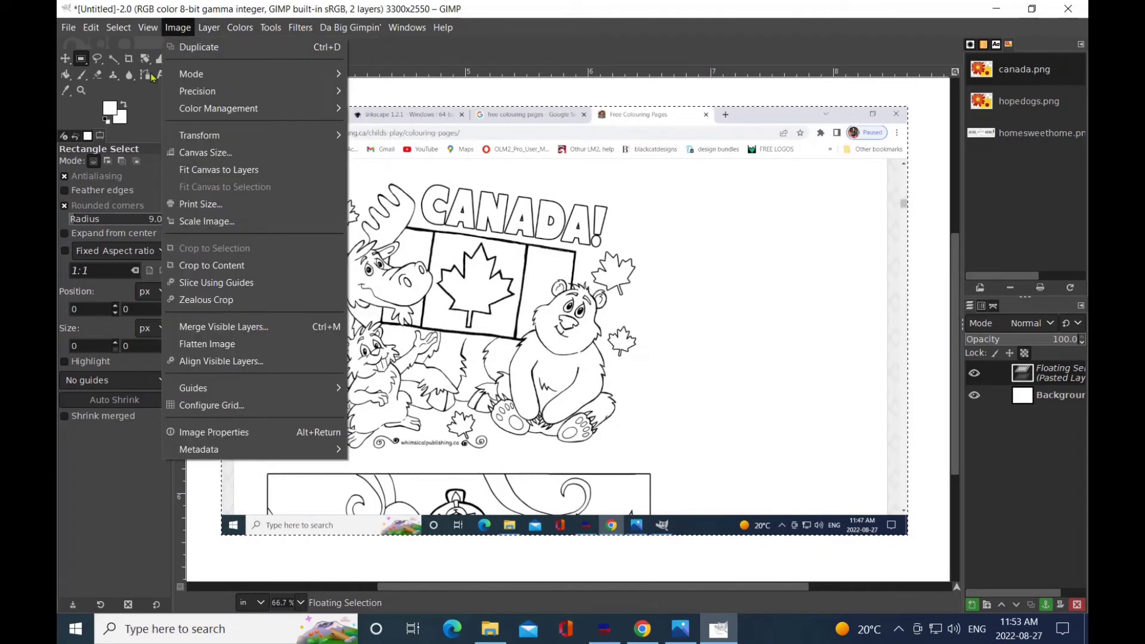
- Flatten the image and fit a 897 × 663 rectangle selection tightly around the Canada drawing
left_click(196, 344)
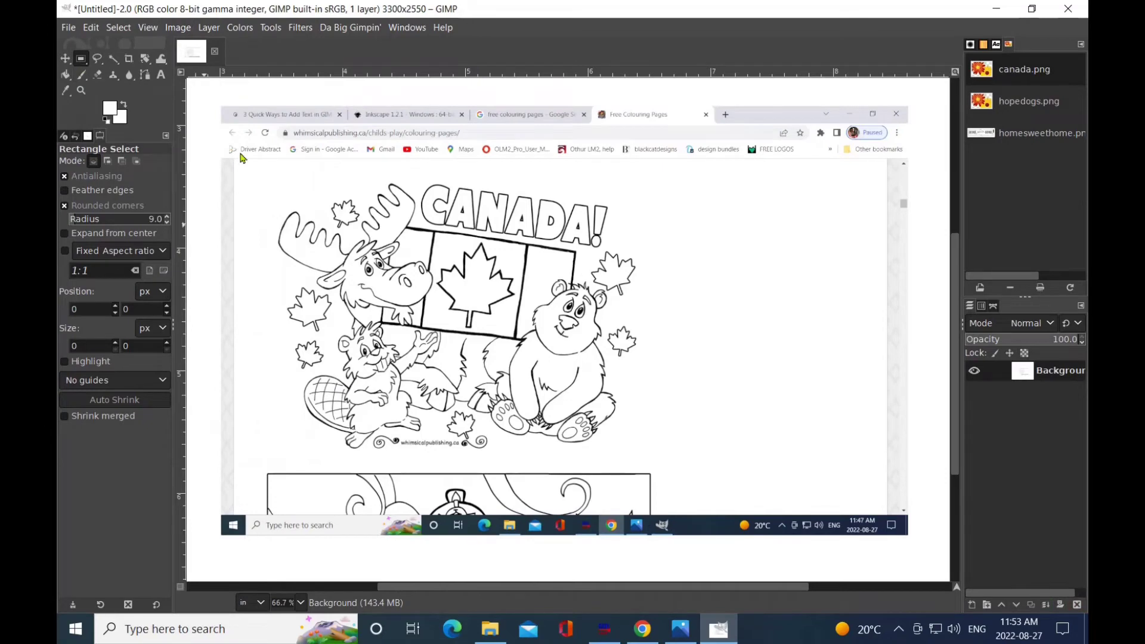
mouse_move(265, 173)
left_mouse_down()
mouse_move(483, 359)
mouse_move(620, 462)
mouse_move(647, 459)
left_mouse_up()
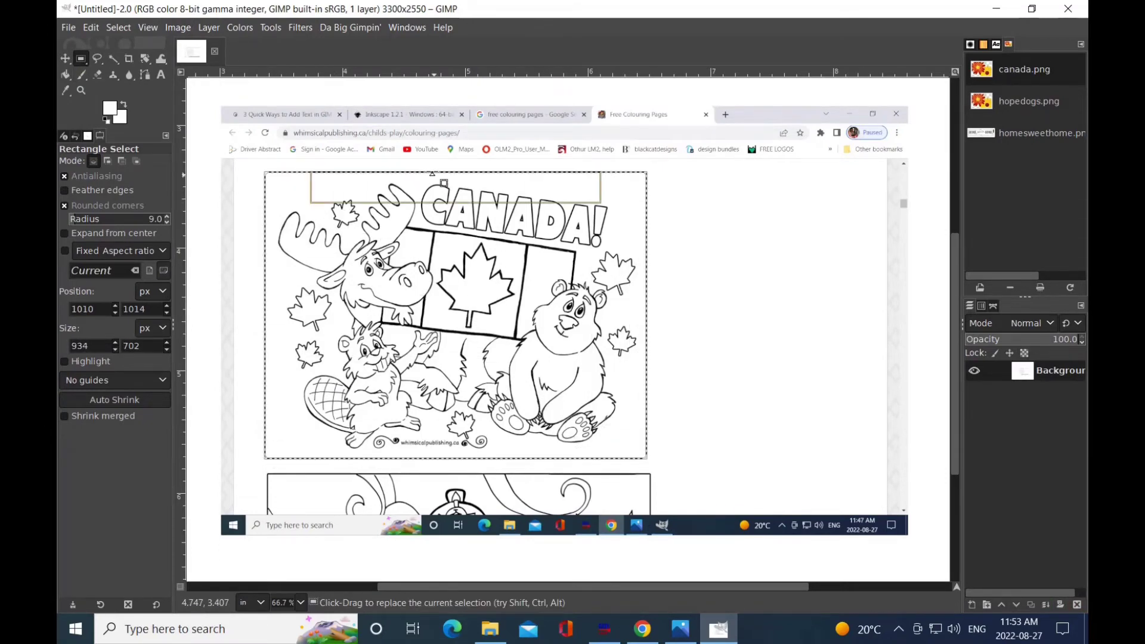
left_click_drag(439, 175, 439, 183)
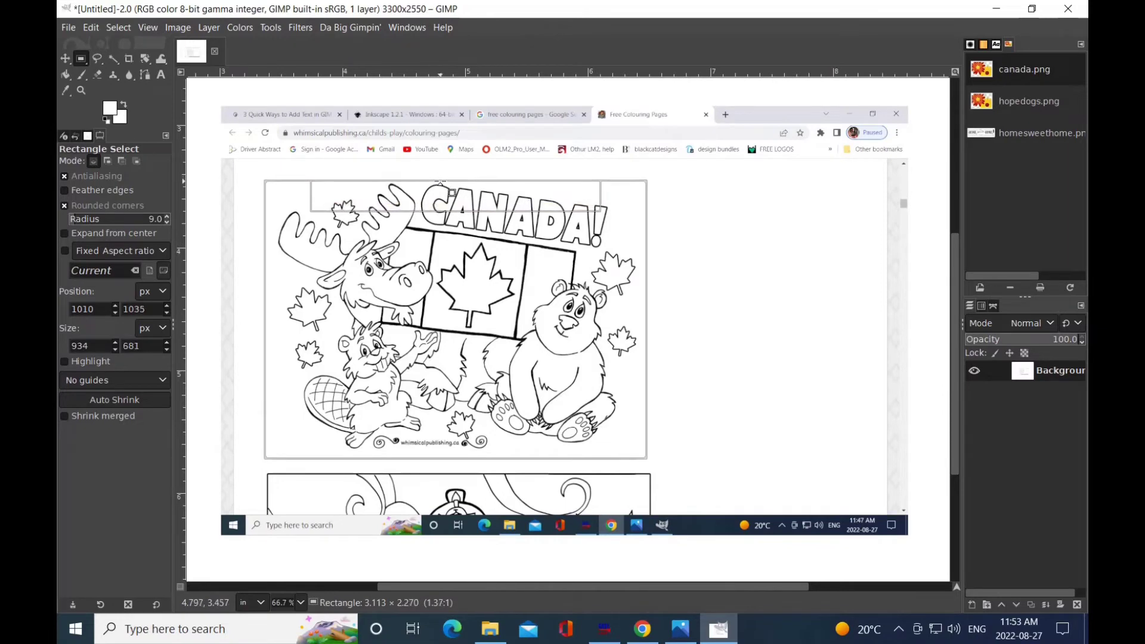
left_click_drag(269, 316, 279, 316)
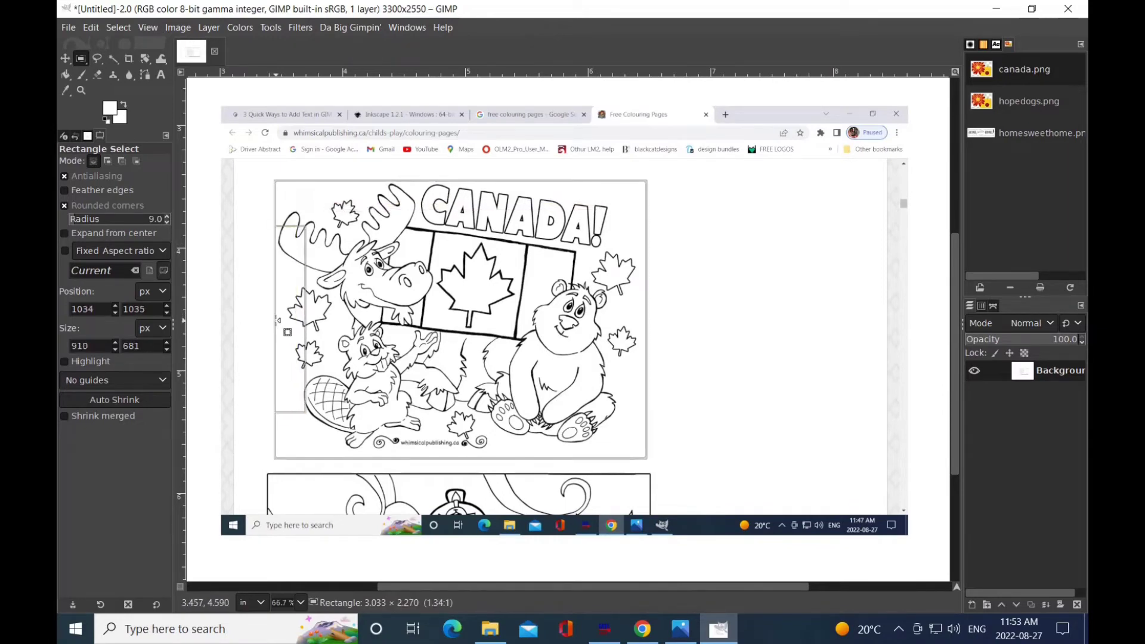
left_click_drag(647, 333, 641, 334)
left_click_drag(429, 456, 447, 449)
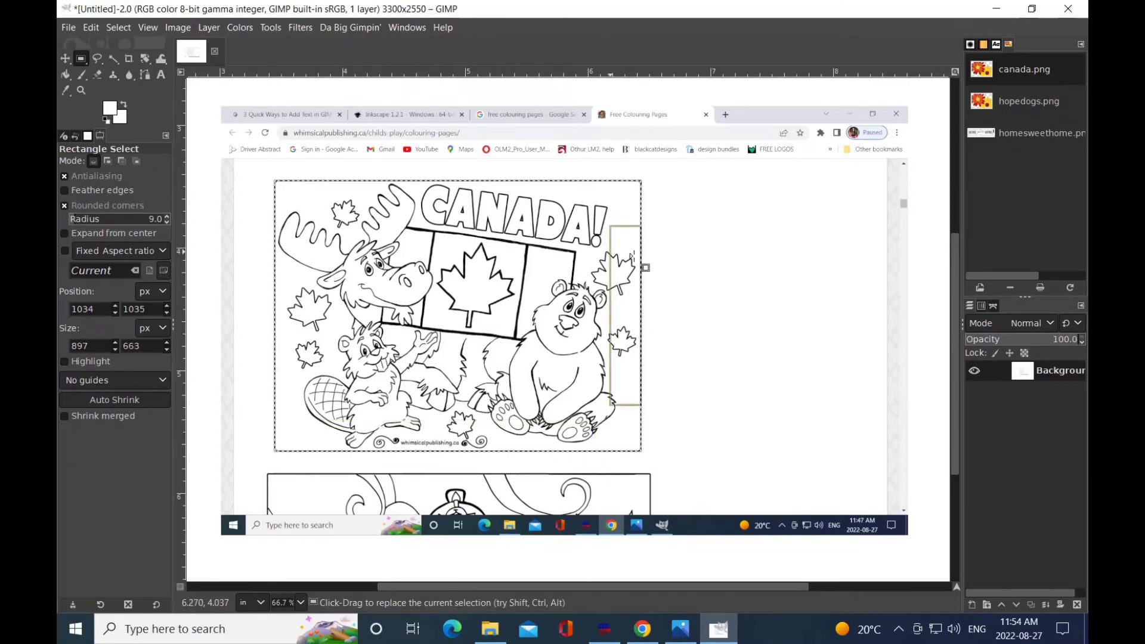
left_click(178, 28)
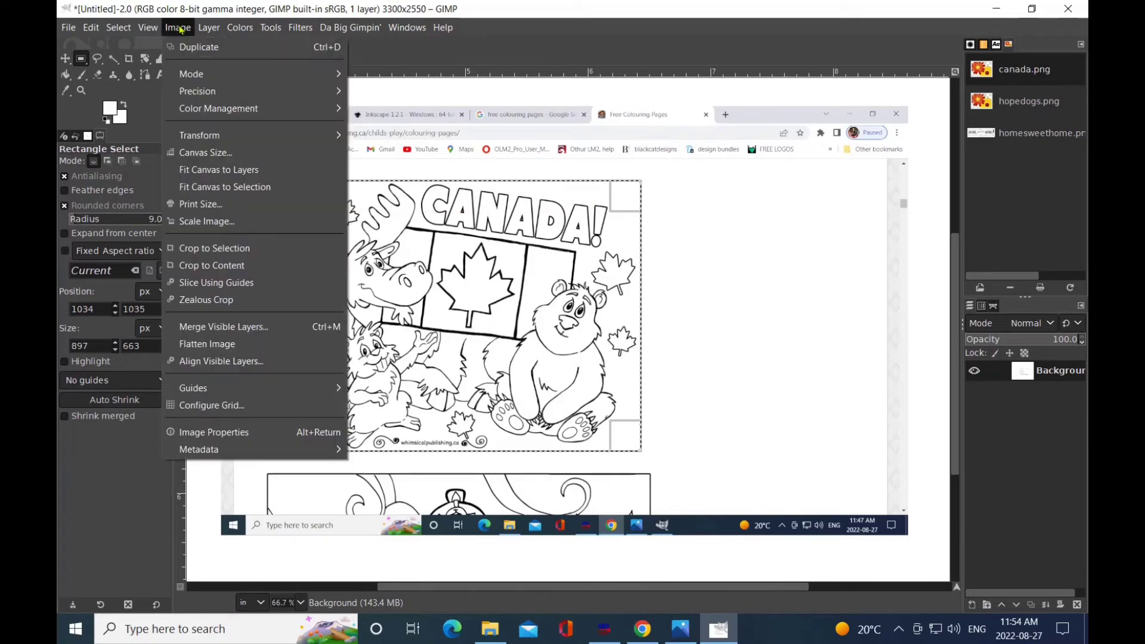
- Crop the image to the selection and zoom in on the watermark area
left_click(334, 249)
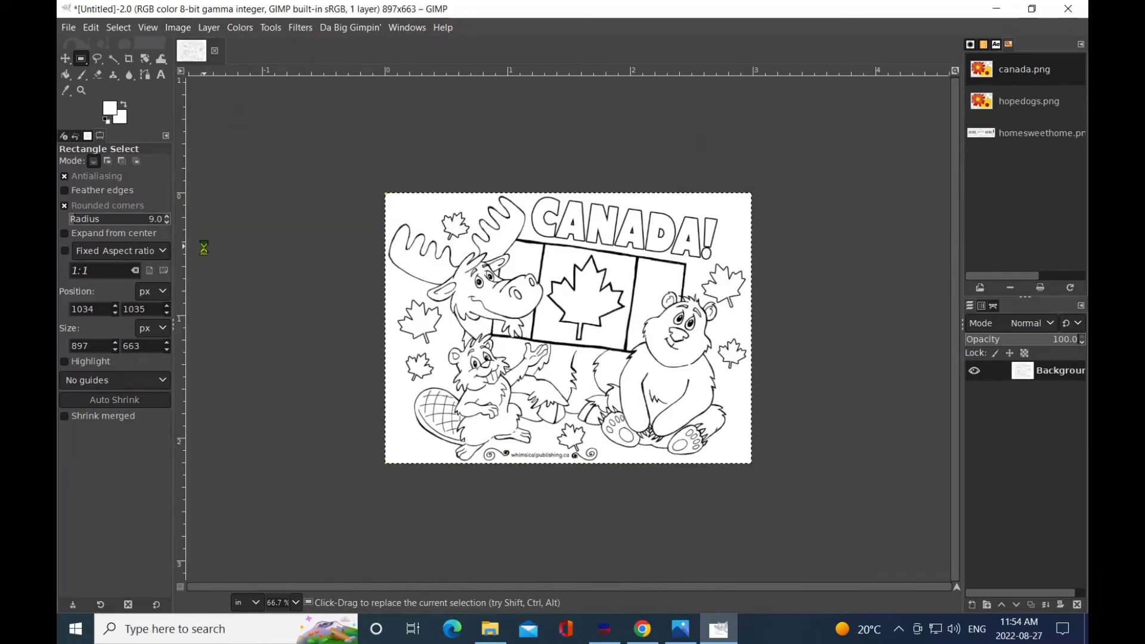
left_click(81, 90)
left_click(551, 458)
left_click(553, 459)
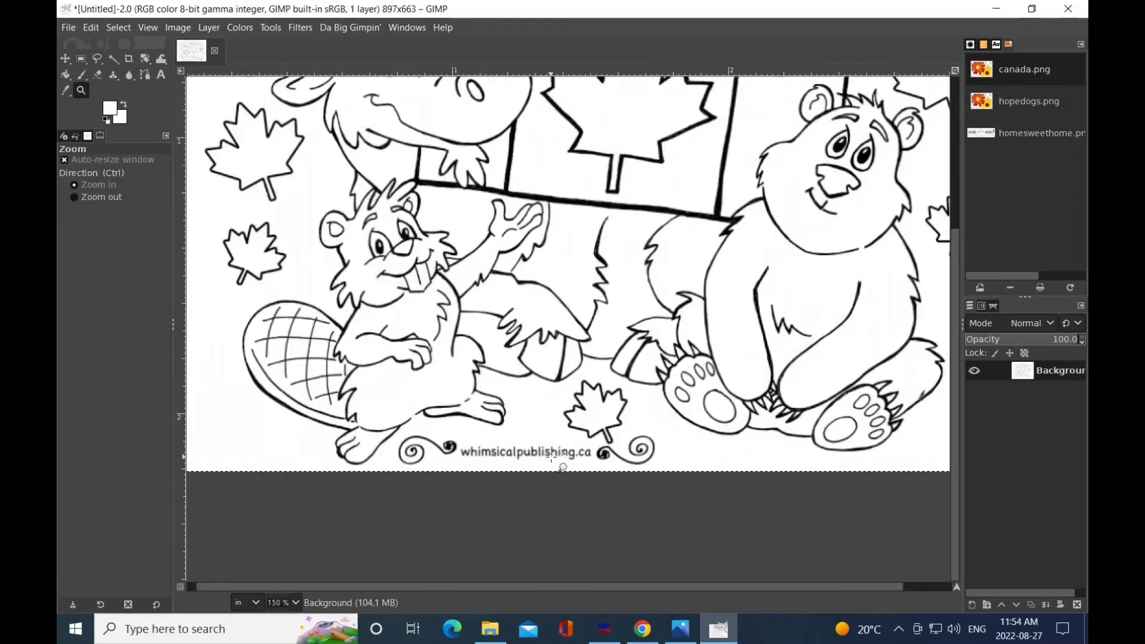
left_click(537, 453)
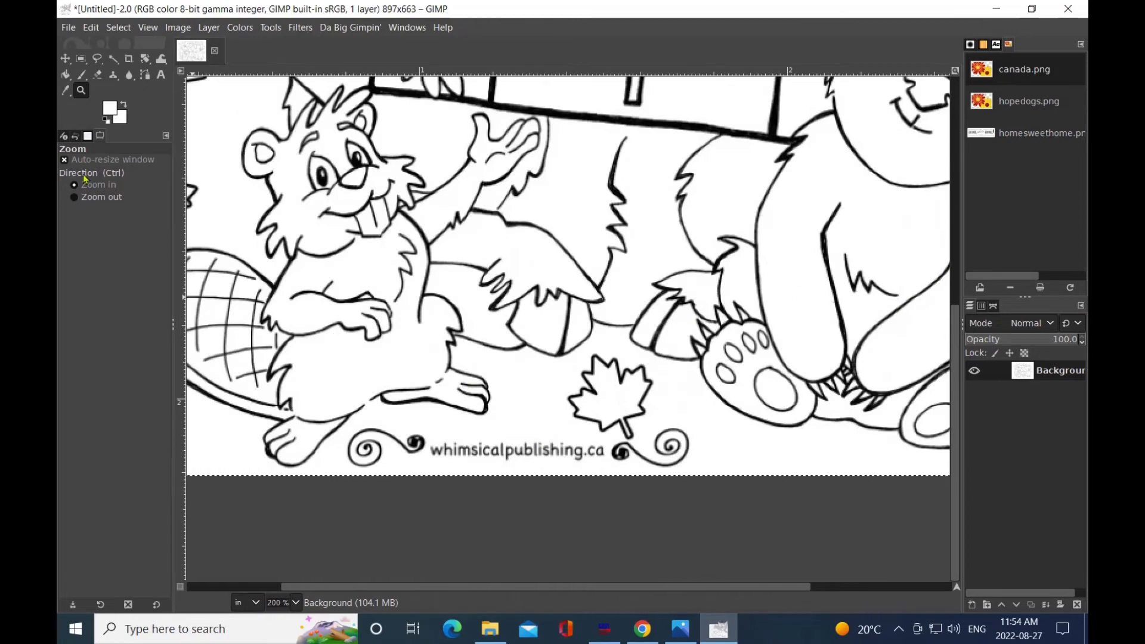
- Paint white with a size 31 Normal-mode brush over the watermark mark and swirl
left_click(81, 74)
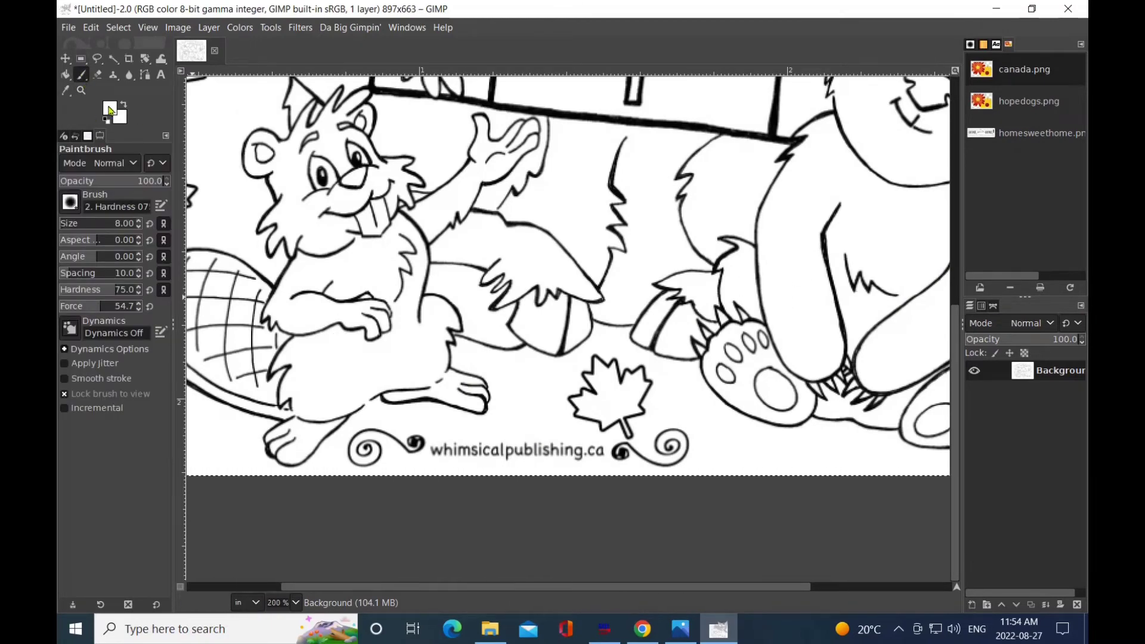
key("bracketright")
key("bracketright")
key("bracketright")
key("bracketright")
key("bracketright")
key("bracketright")
key("bracketright")
key("bracketright")
key("bracketright")
key("bracketright")
key("bracketright")
key("bracketright")
key("bracketright")
key("bracketright")
key("bracketright")
key("bracketright")
key("bracketright")
key("bracketright")
key("bracketright")
key("bracketright")
left_click(122, 163)
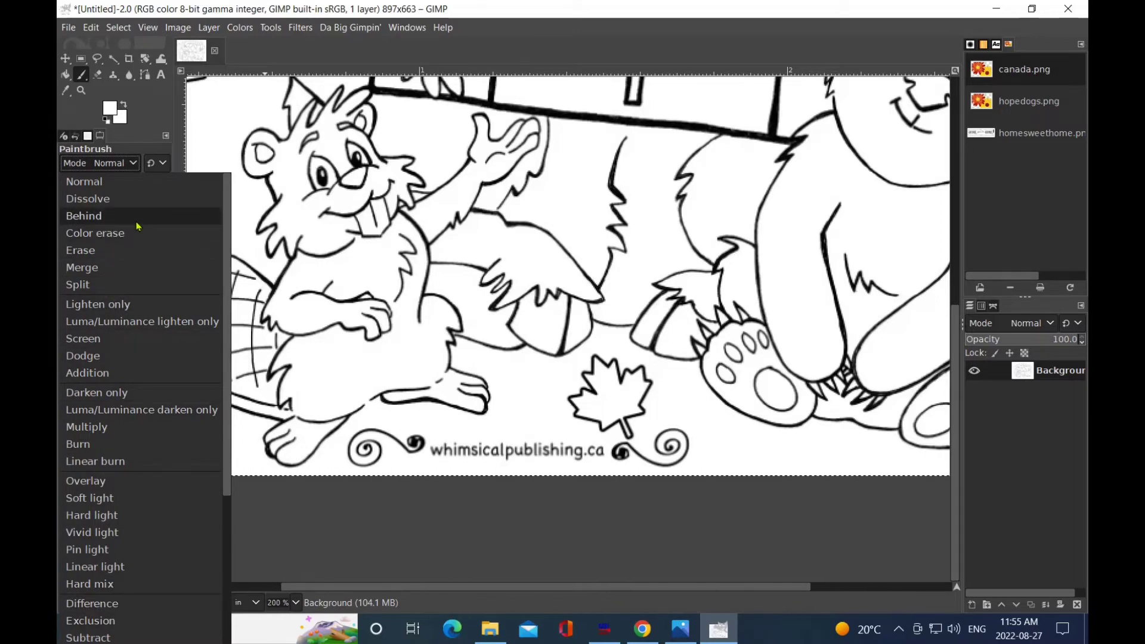
left_click(89, 182)
mouse_move(415, 441)
left_mouse_down()
mouse_move(361, 434)
mouse_move(351, 454)
mouse_move(385, 453)
left_mouse_up()
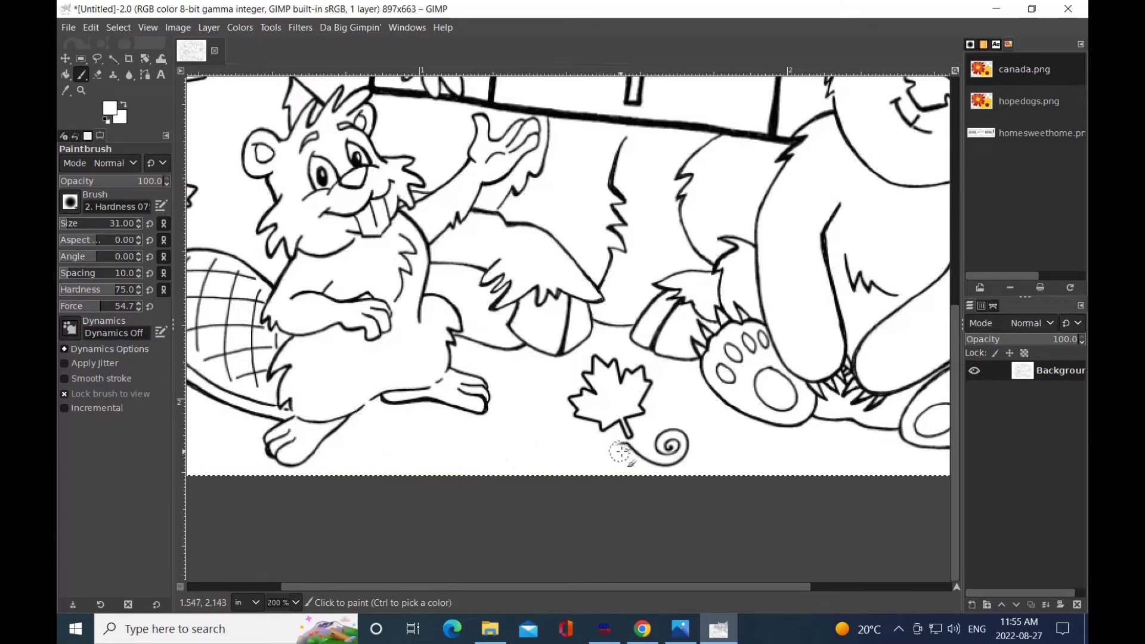
mouse_move(622, 450)
left_mouse_down()
mouse_move(677, 455)
mouse_move(670, 441)
mouse_move(370, 450)
mouse_move(523, 460)
left_mouse_up()
- Zoom back out to view the whole cleaned drawing
left_click(81, 90)
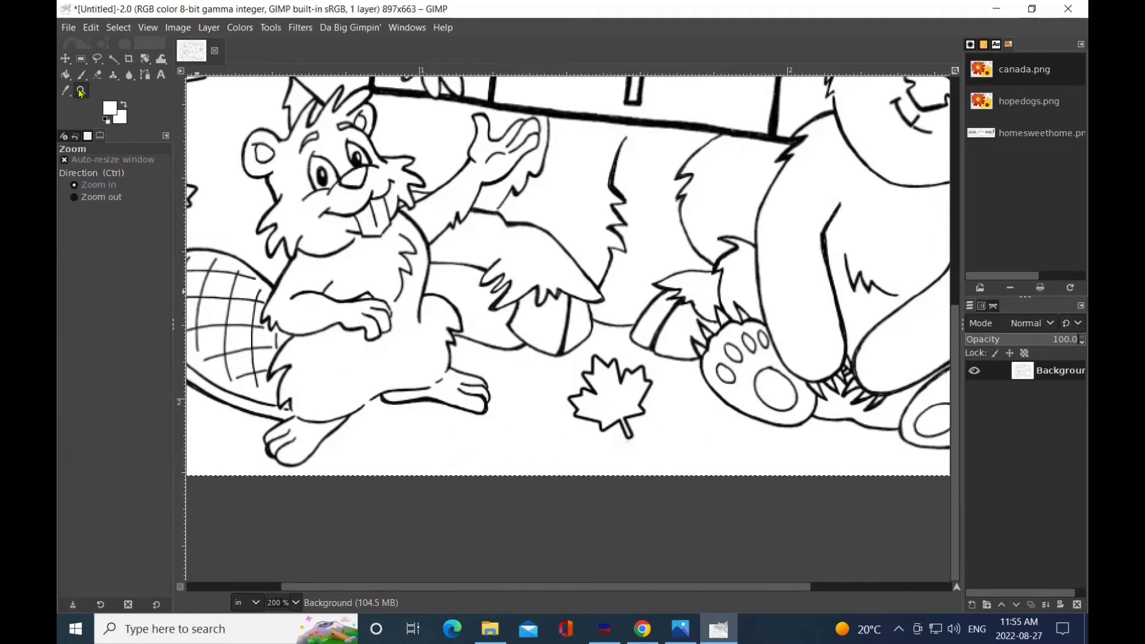
left_click(77, 199)
left_click(889, 322)
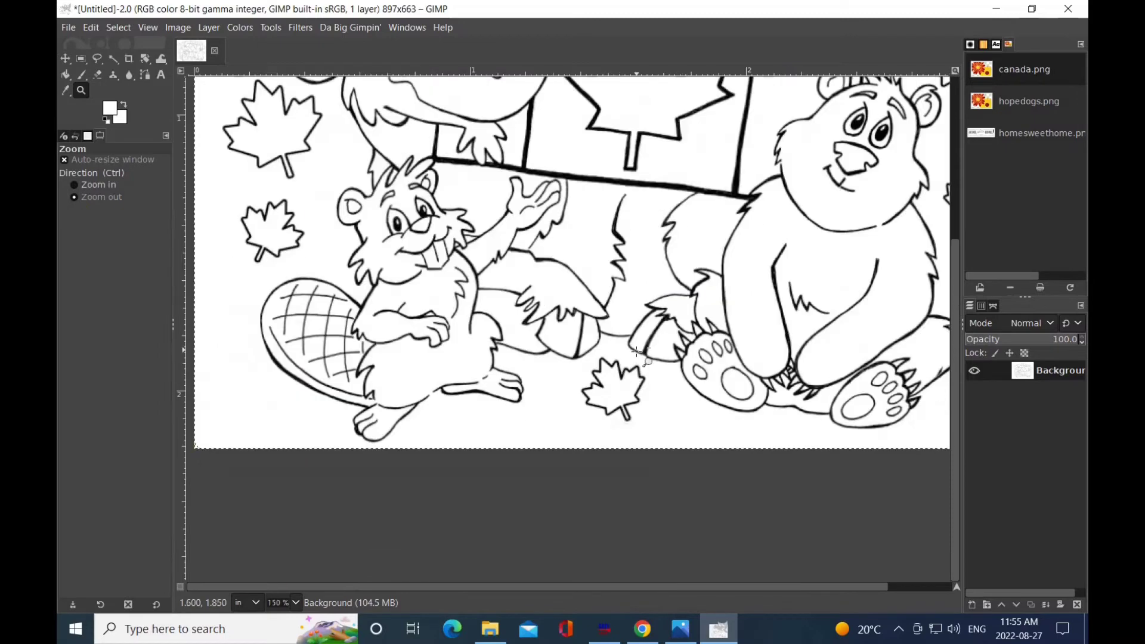
left_click(890, 321)
scroll(889, 322, "up", 3)
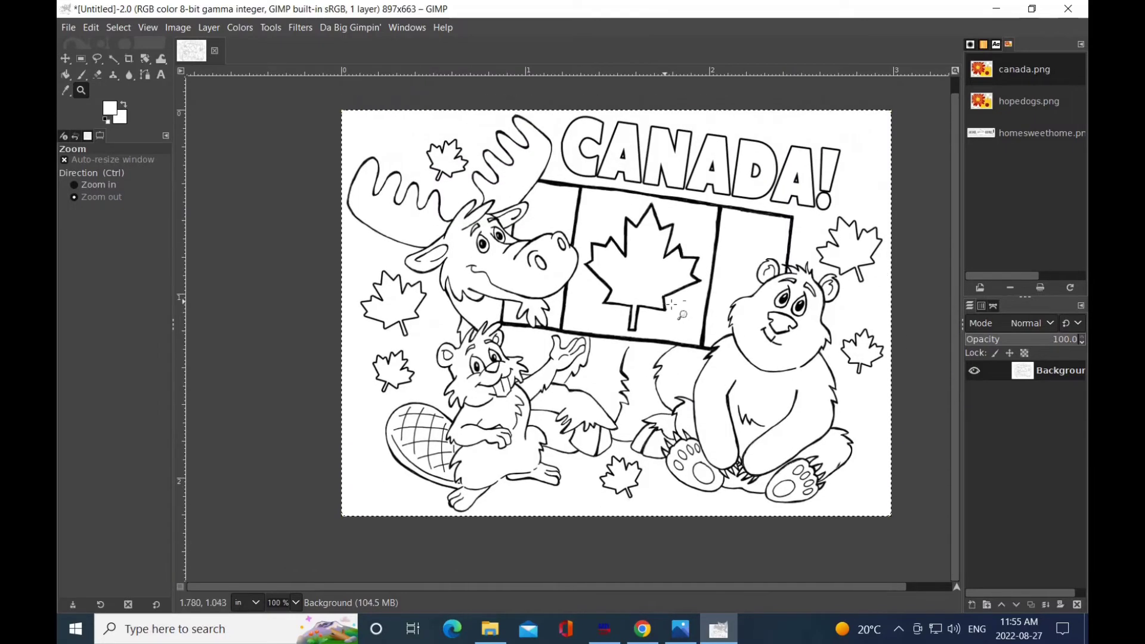
left_click(292, 27)
mouse_move(312, 143)
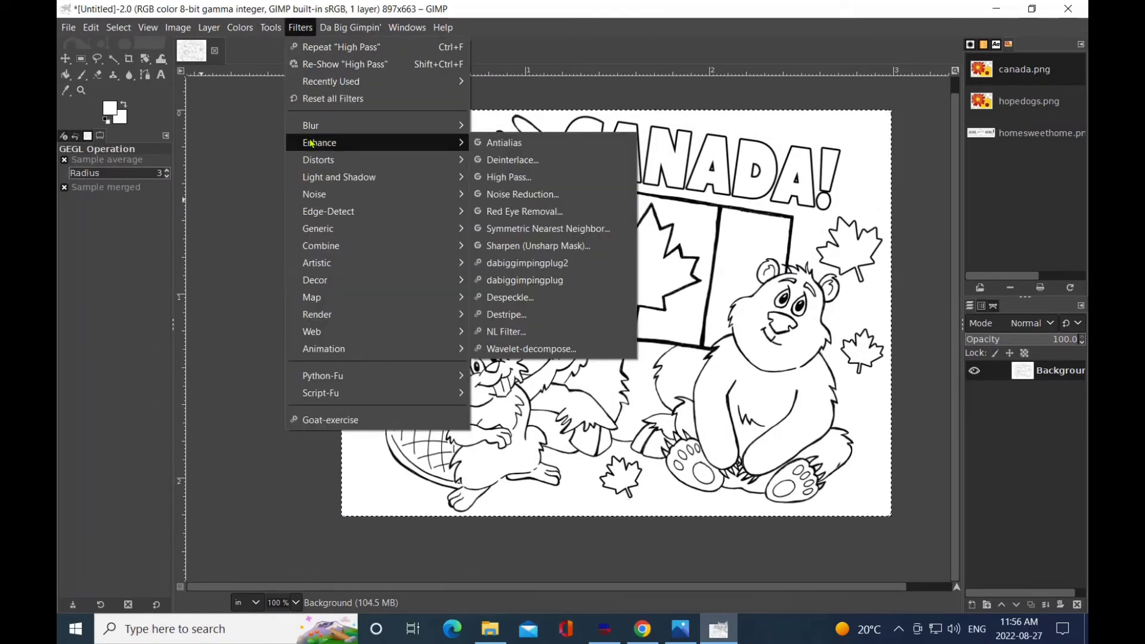
- Sharpen the drawing again with Unsharp Mask, threshold raised to 0.840
left_click(546, 246)
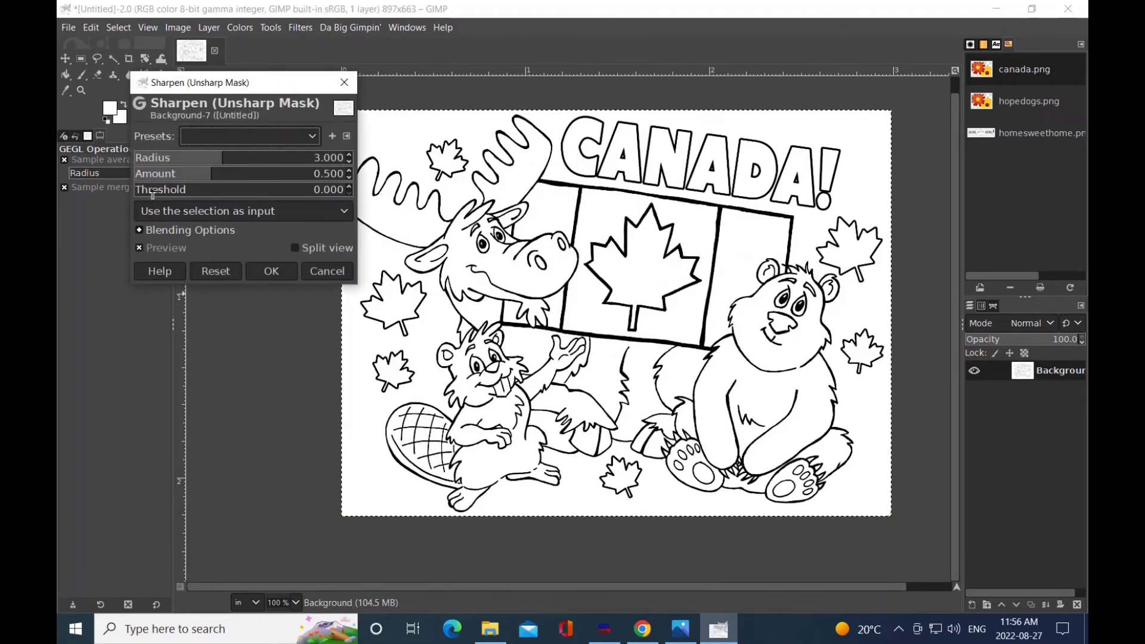
left_click_drag(158, 190, 311, 190)
left_click(295, 248)
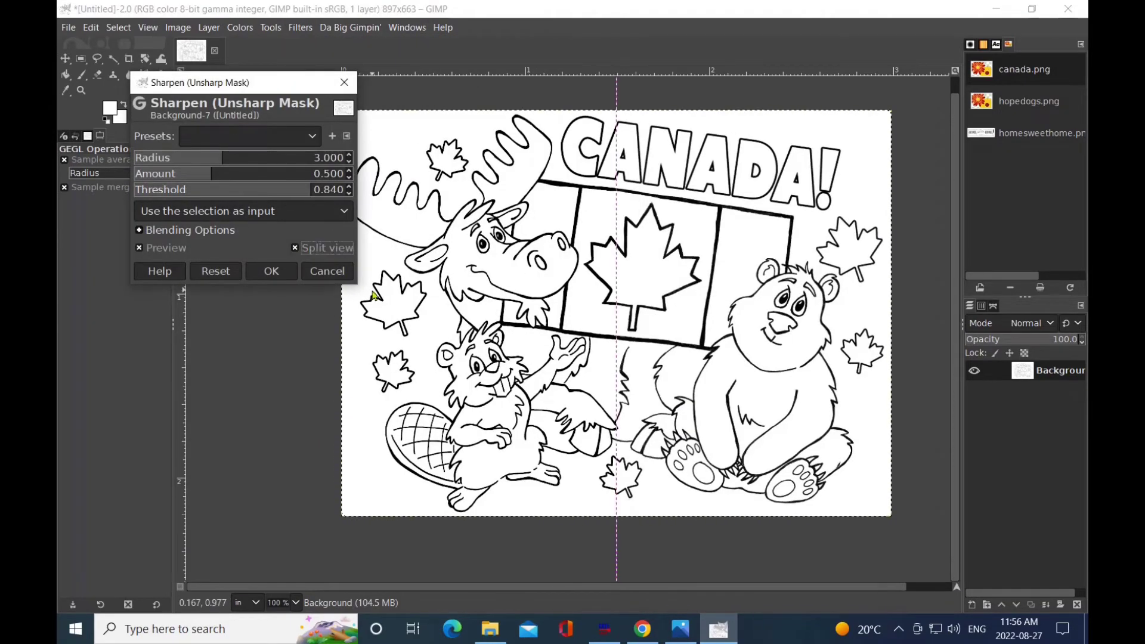
left_click(271, 271)
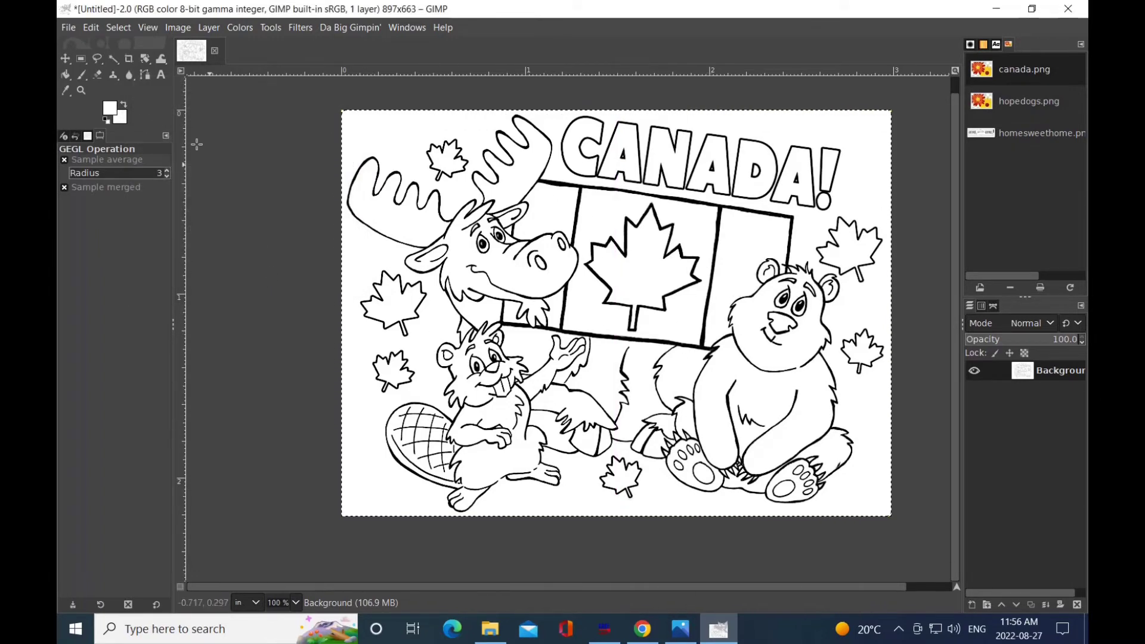
- Re-export the image as canada.png and review the Image Mode and Precision settings
key("ctrl+e")
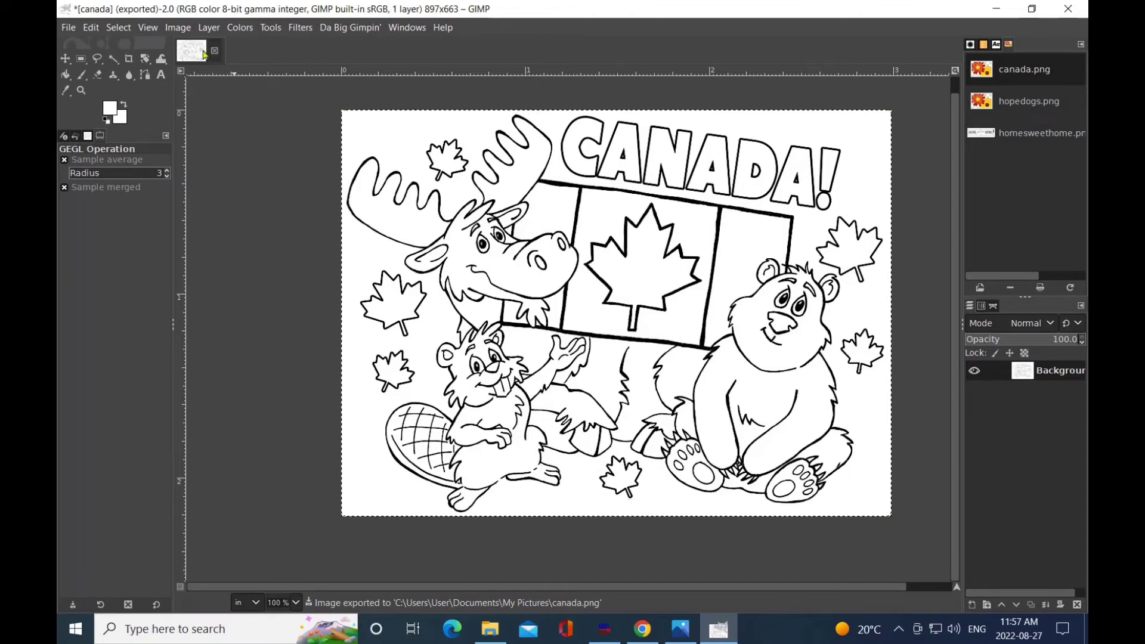
left_click(179, 28)
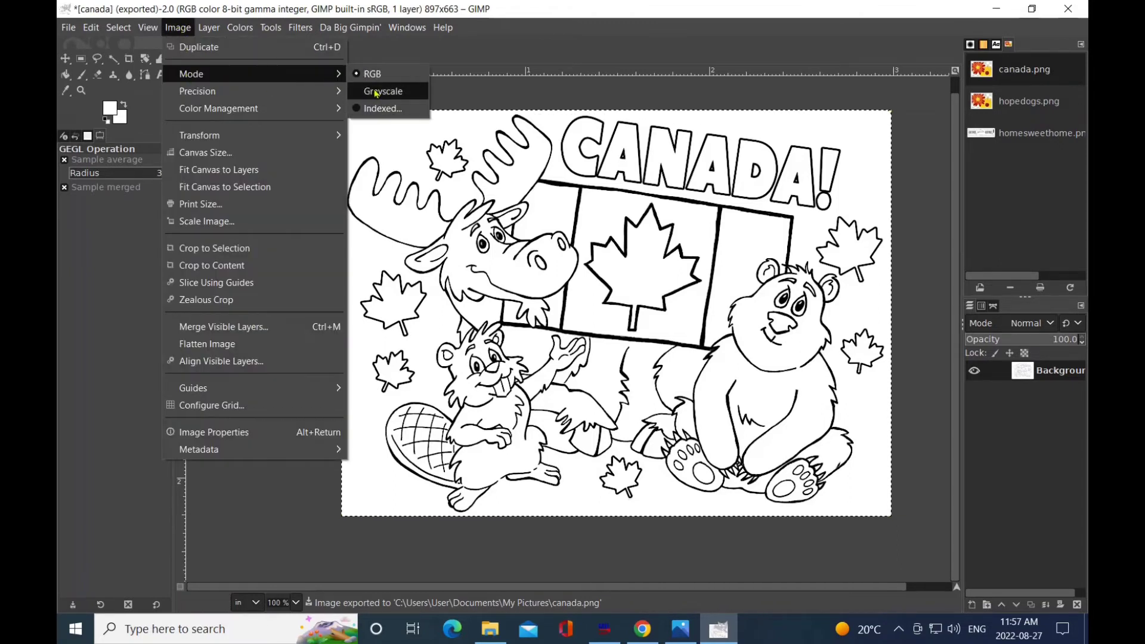
mouse_move(203, 91)
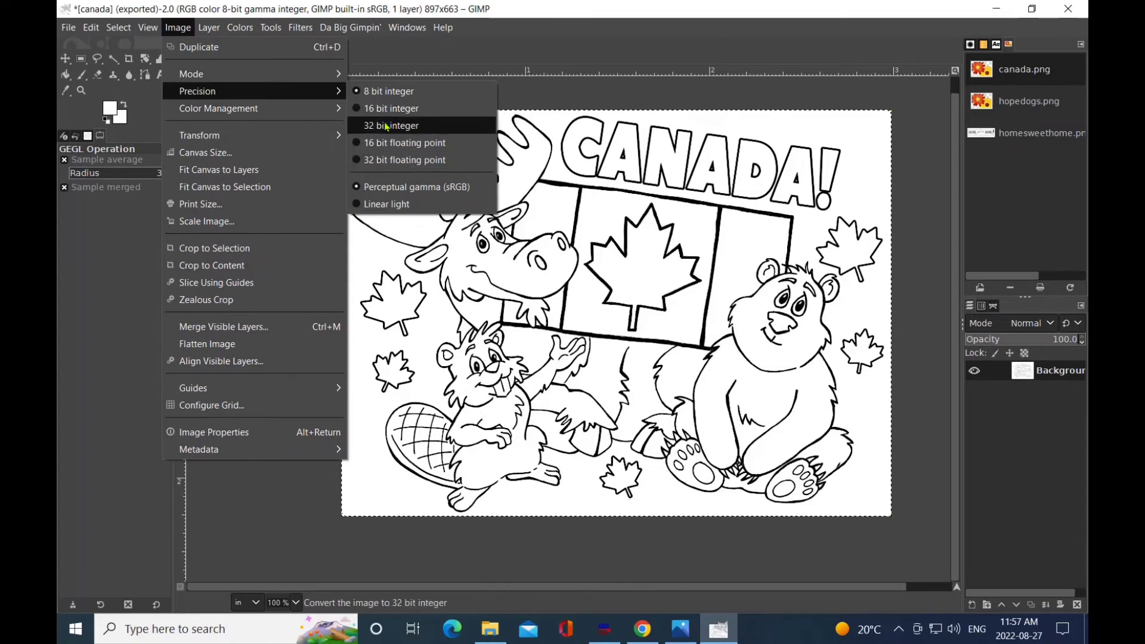
mouse_move(242, 113)
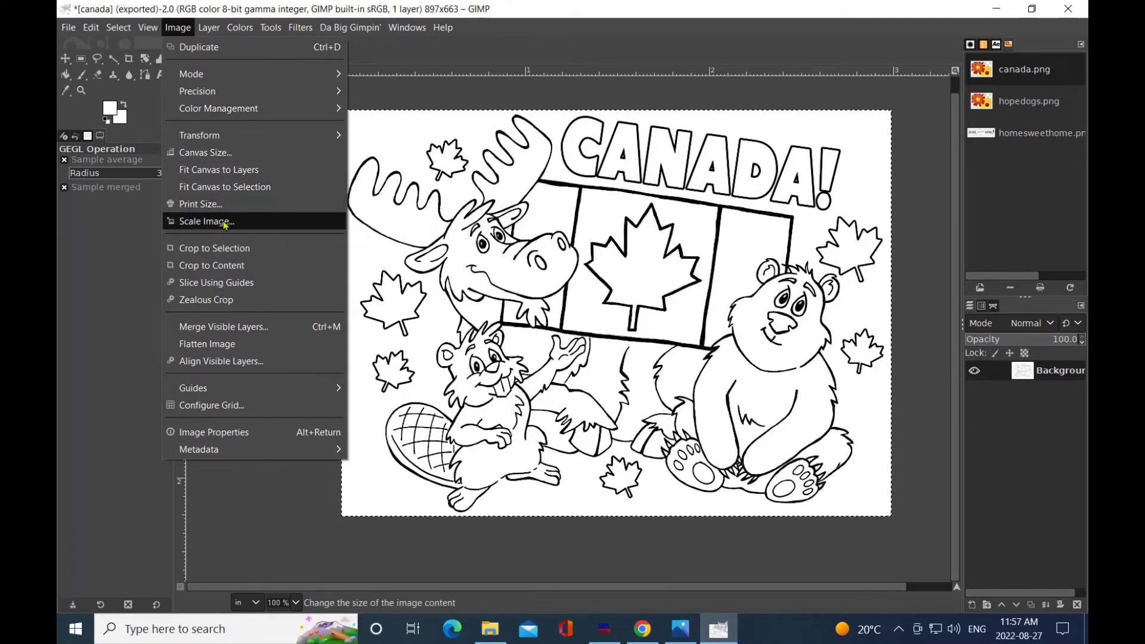
- Scale the image to 8 in wide (2400 × 1774 px) with Cubic interpolation, keeping inches
left_click(223, 222)
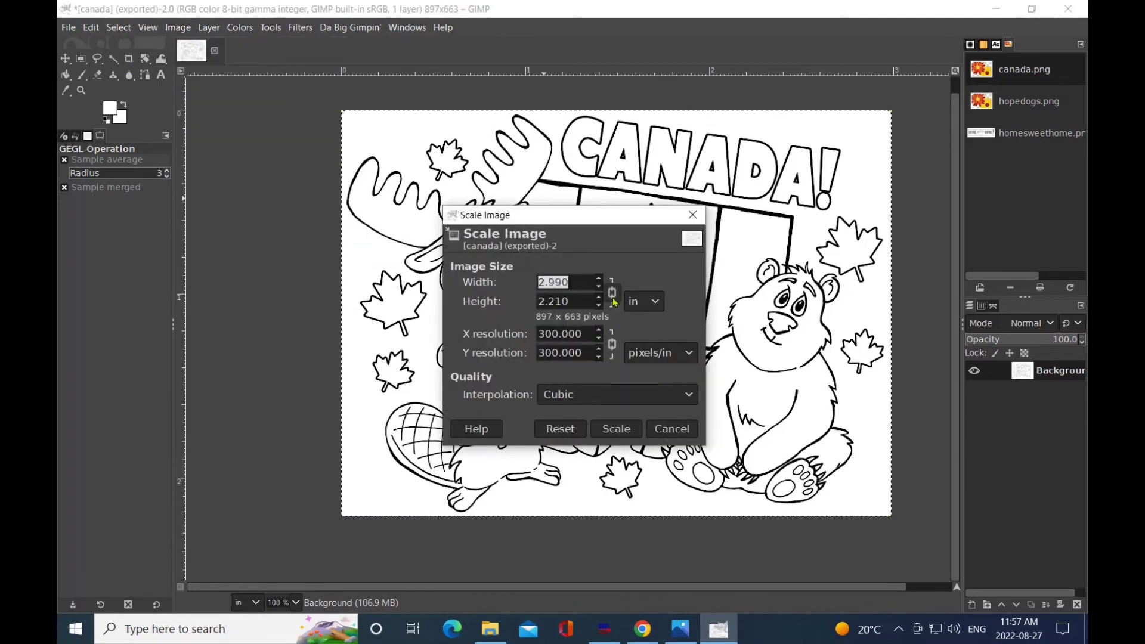
left_click(655, 302)
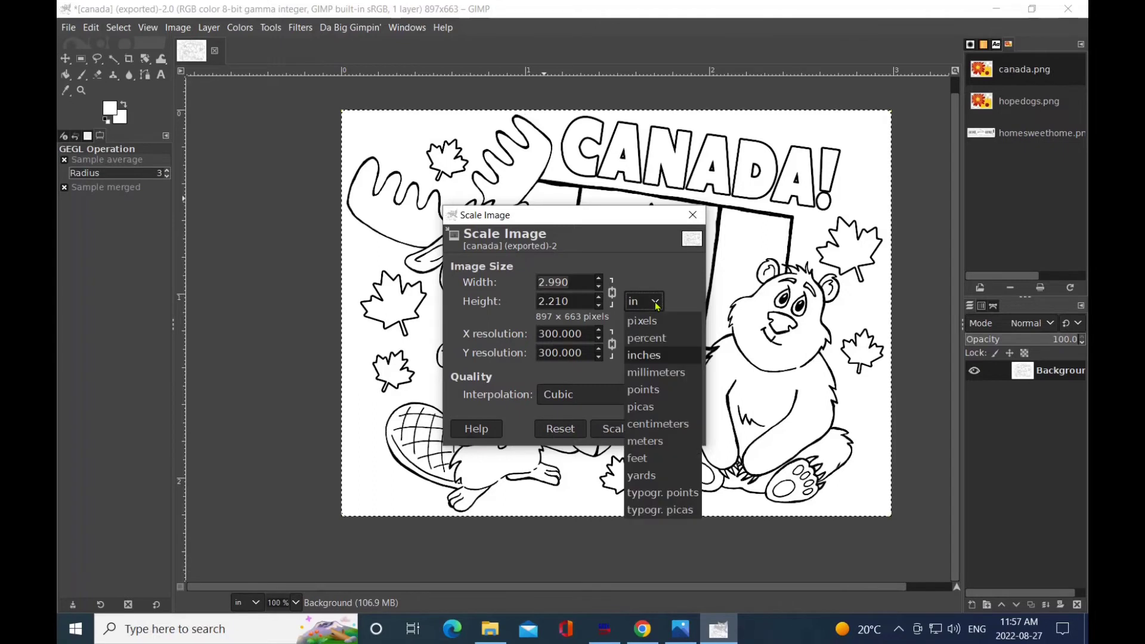
left_click(658, 355)
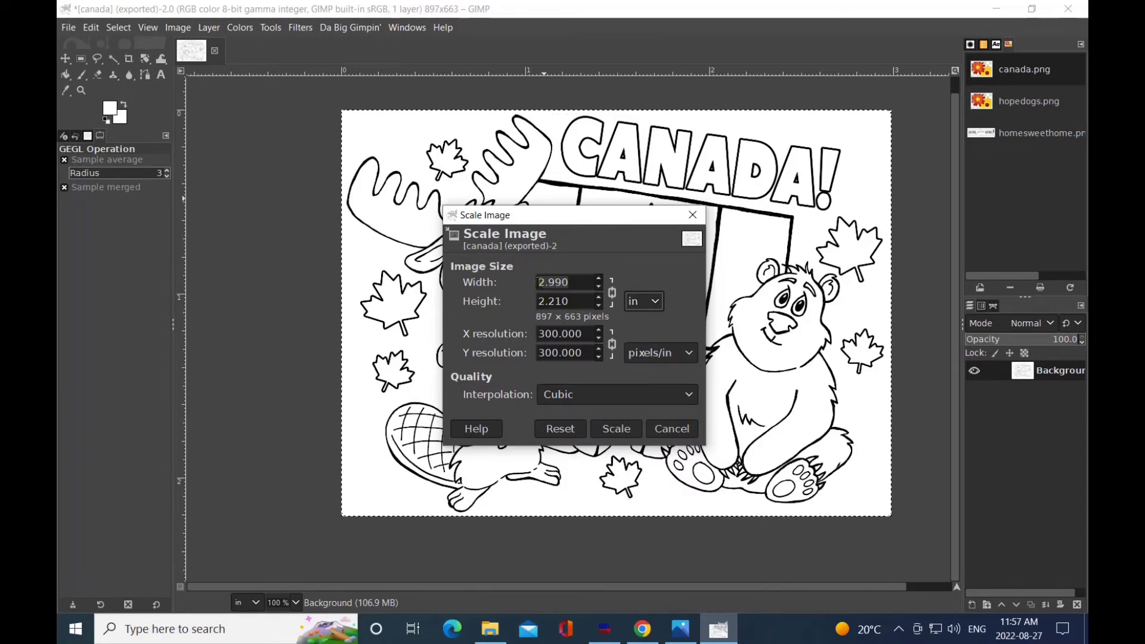
triple_click(540, 282)
type("8")
left_click(539, 300)
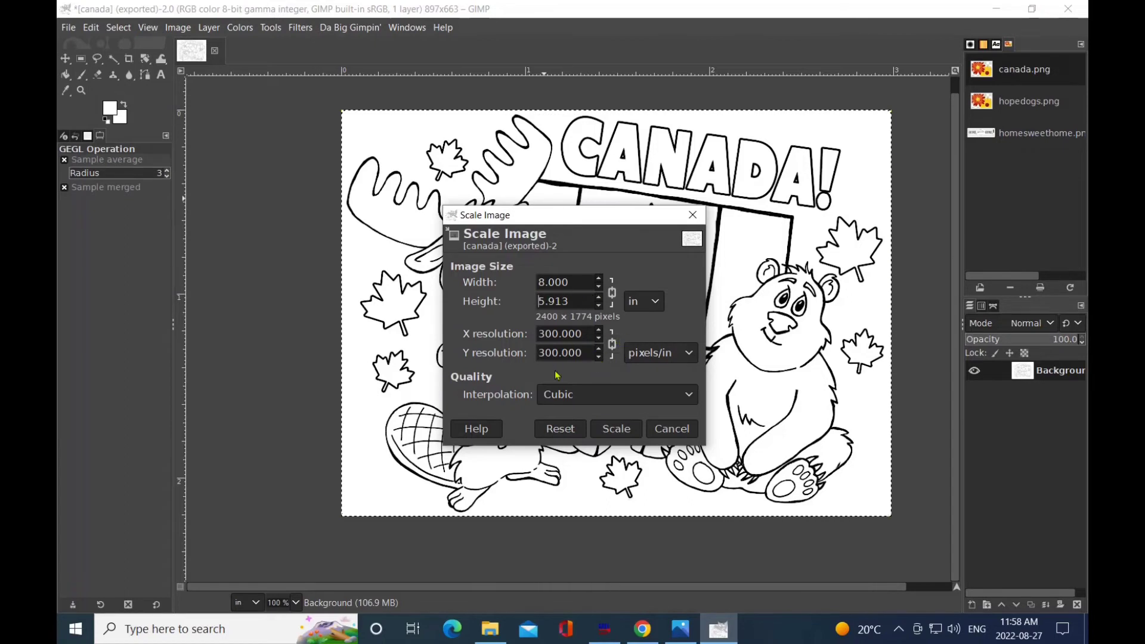
left_click(692, 396)
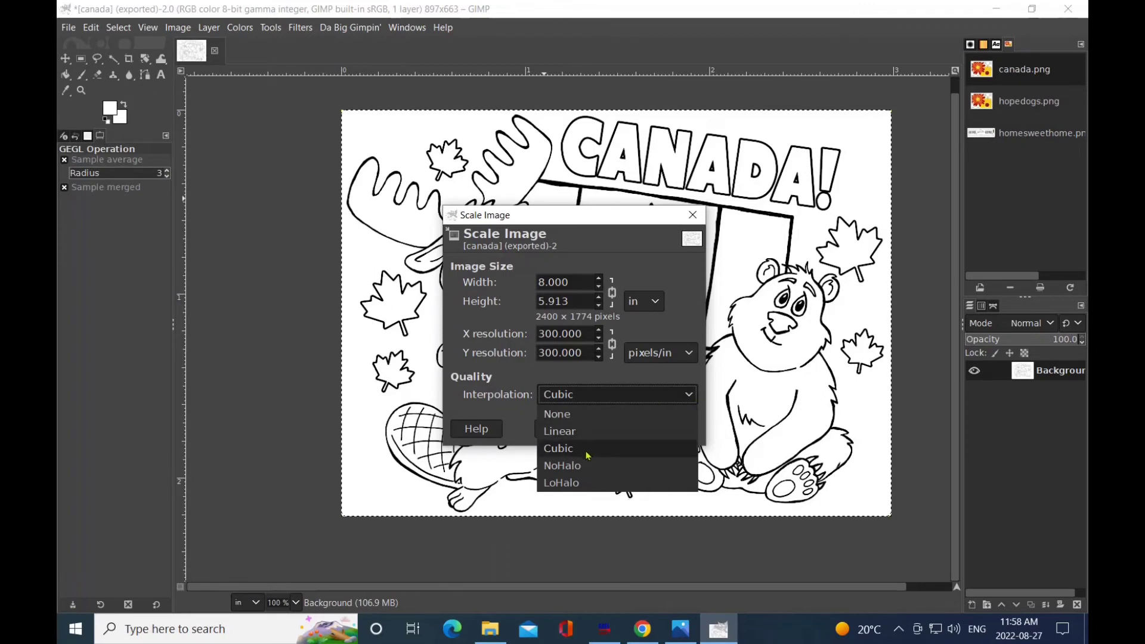
left_click(690, 396)
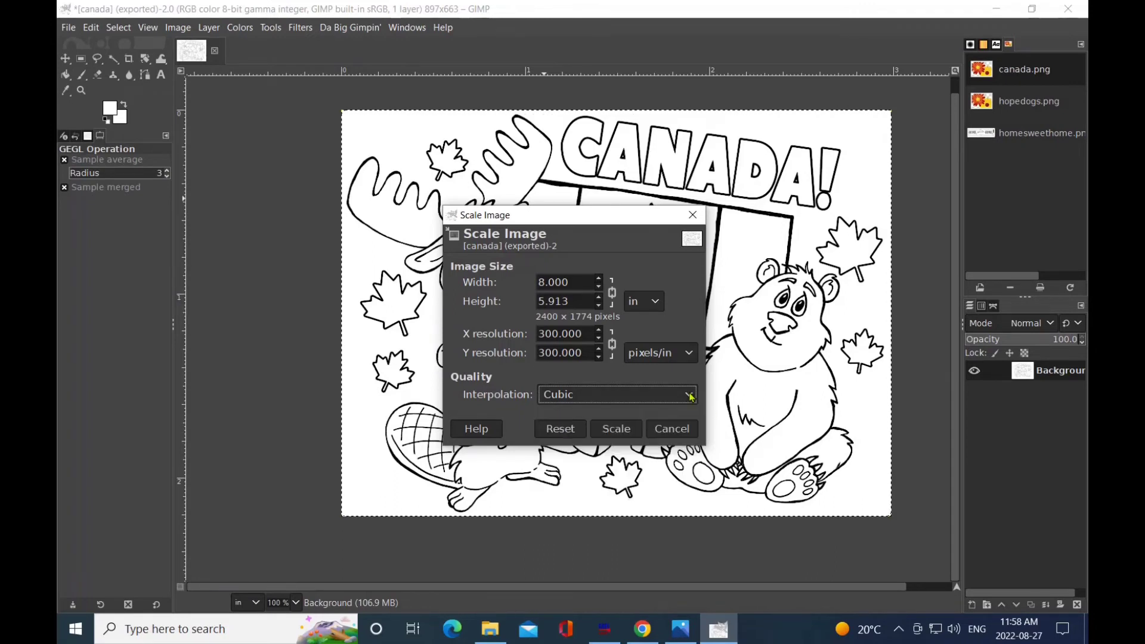
left_click(617, 430)
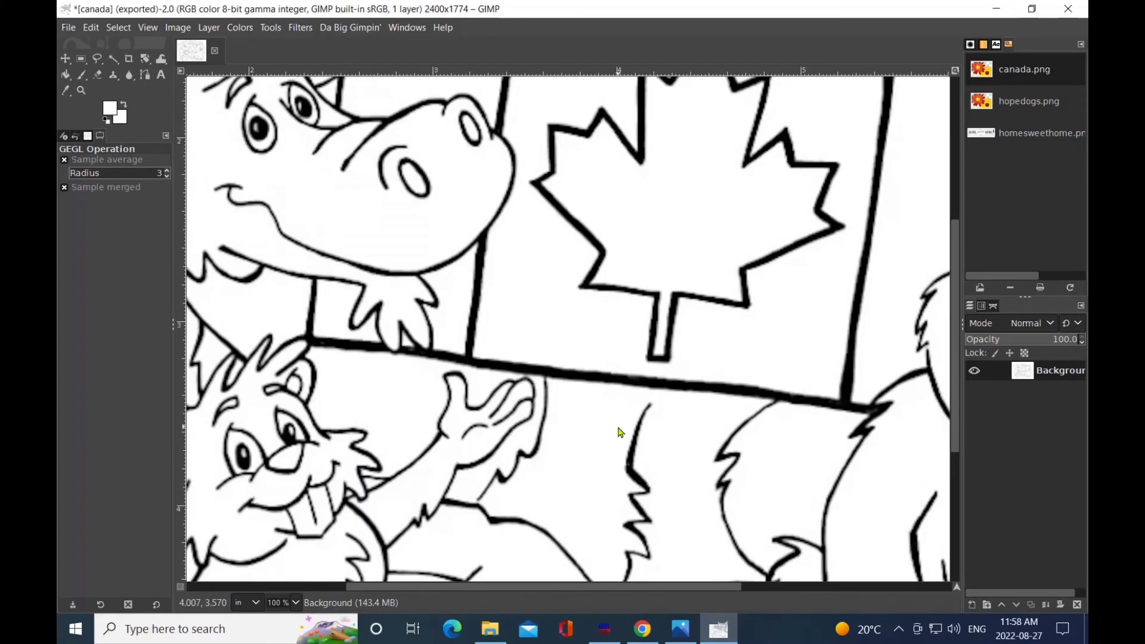
- Zoom out with the Zoom tool until the whole rescaled page is visible
left_click(81, 90)
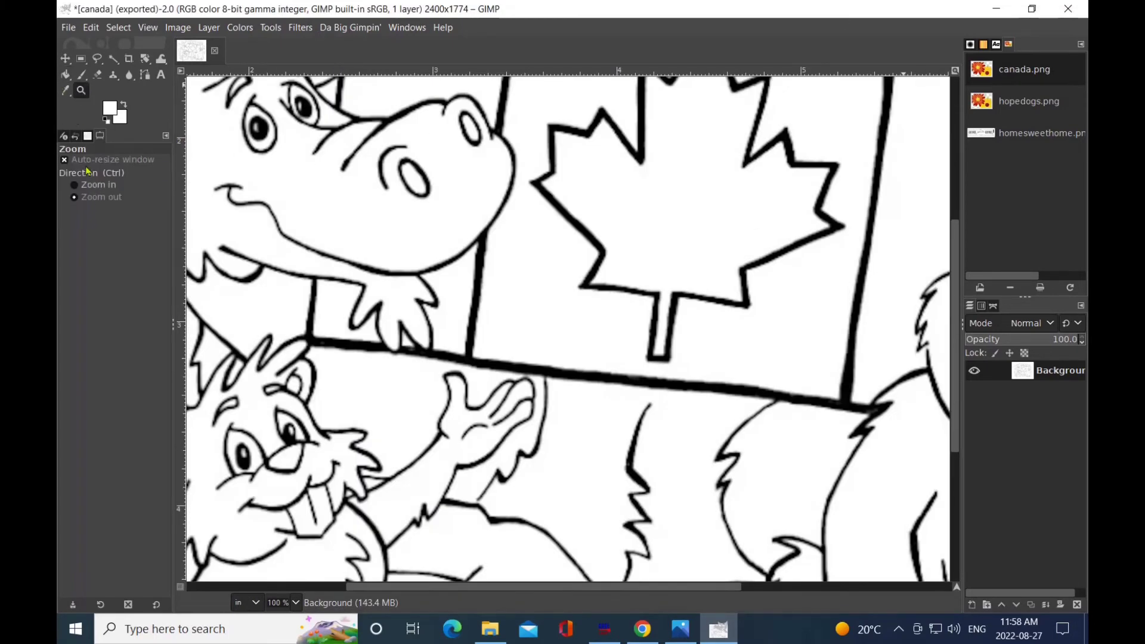
left_click(580, 303)
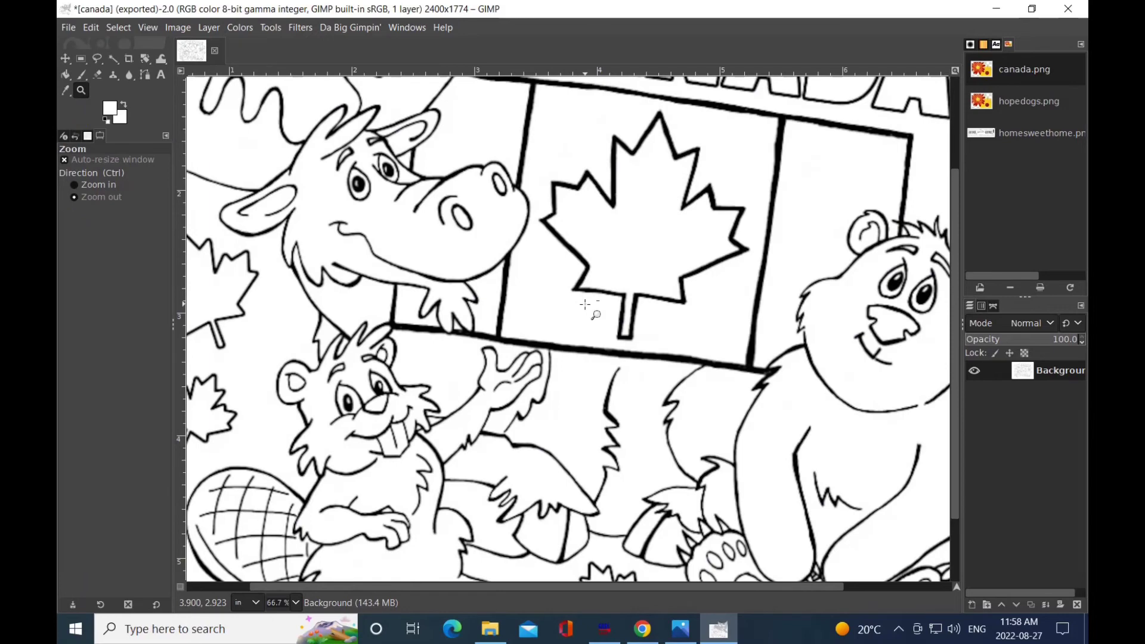
left_click(585, 305)
left_click(599, 301)
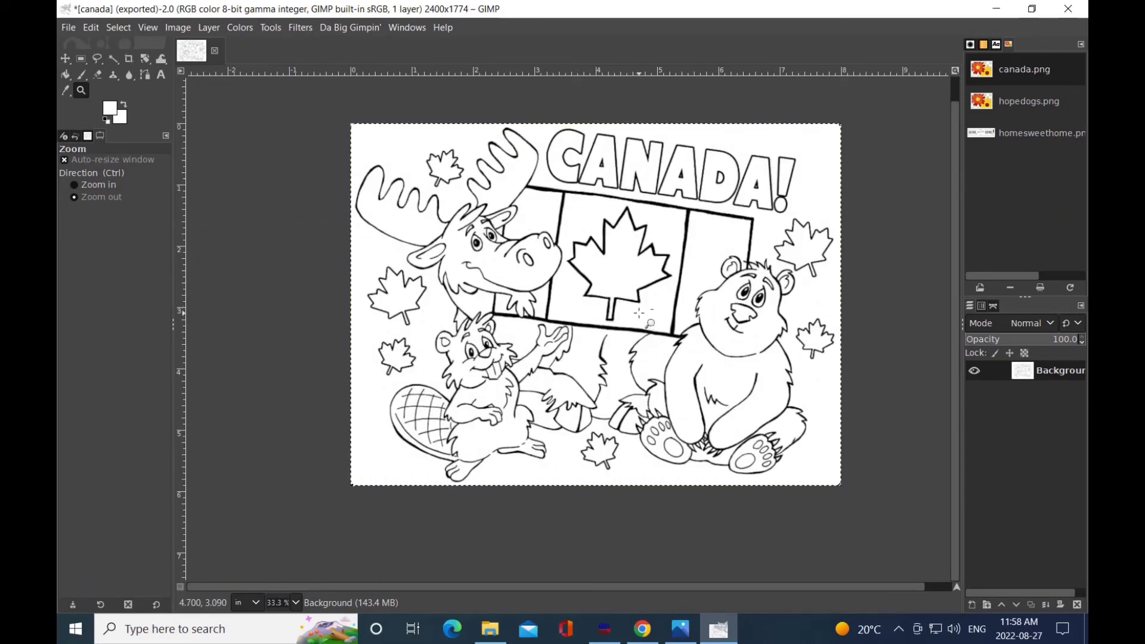
left_click(69, 27)
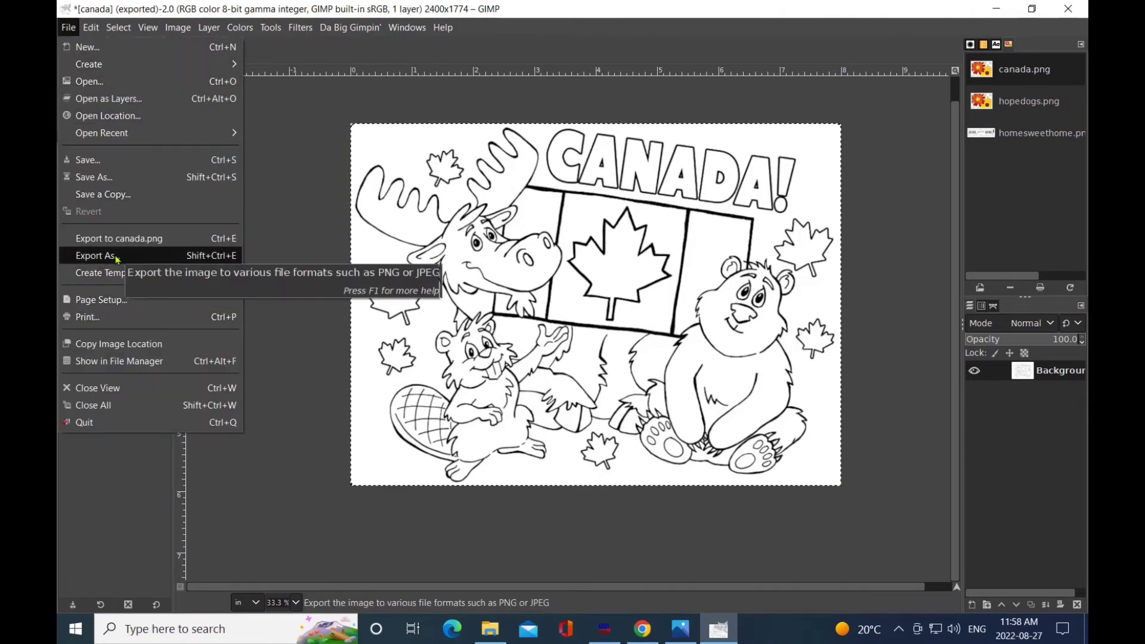
- Export over canada.png in My Pictures, replacing it and saving the background colour
left_click(95, 256)
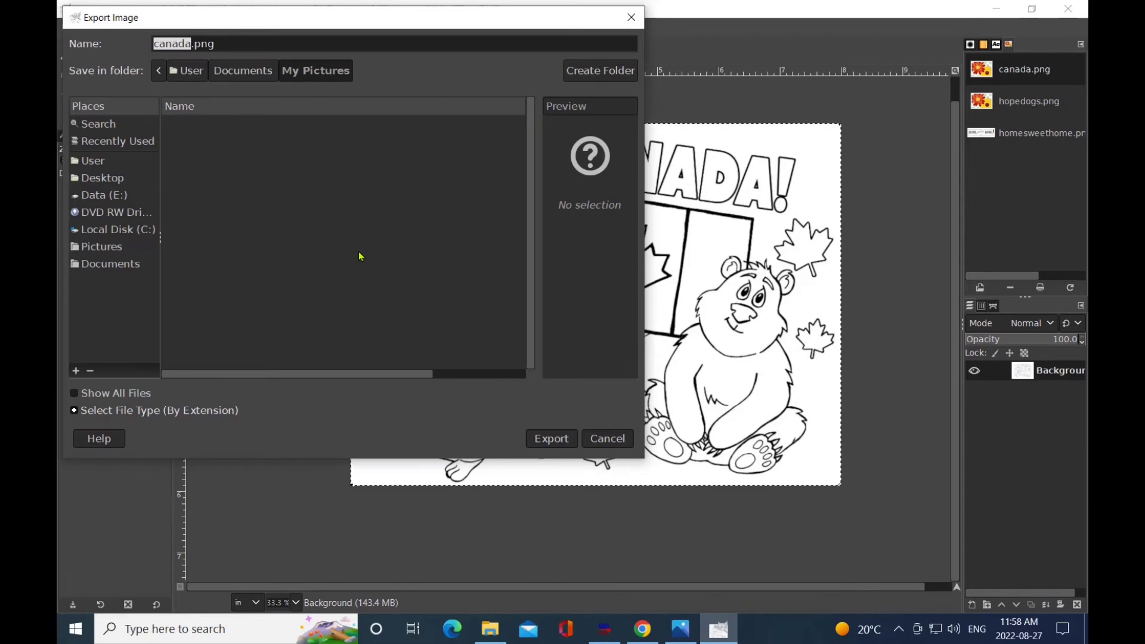
left_click(562, 440)
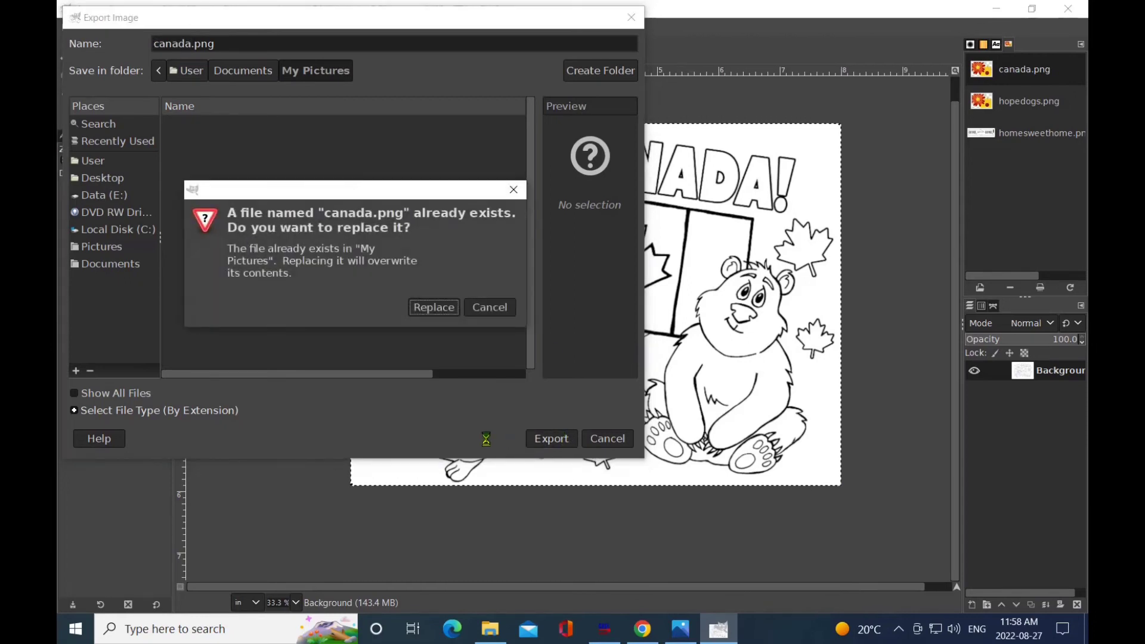
left_click(434, 308)
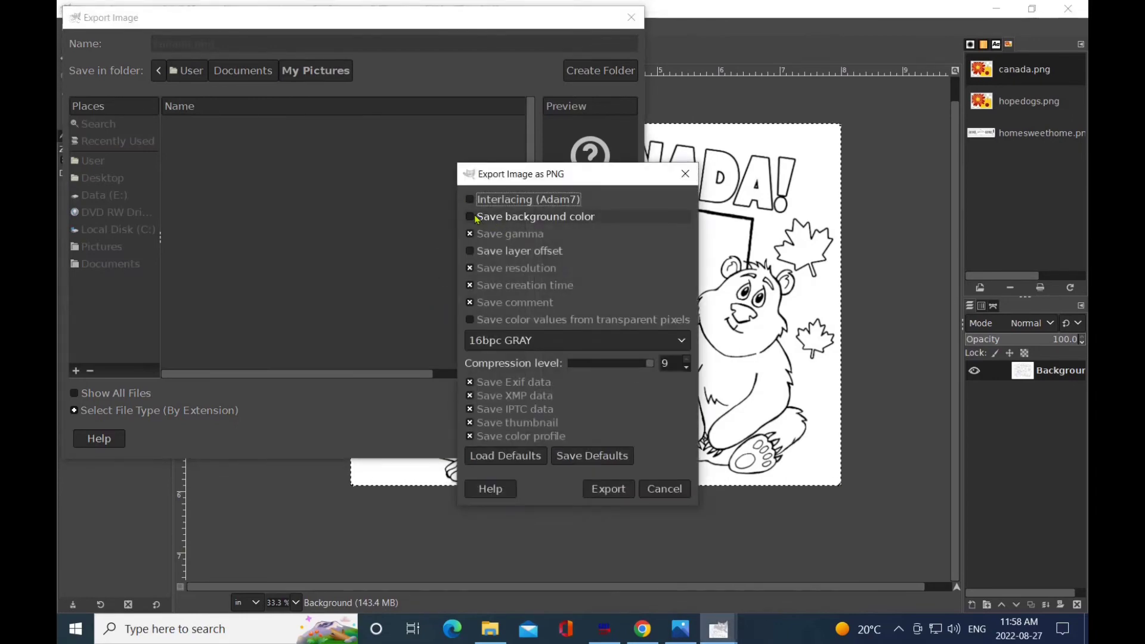
left_click(470, 217)
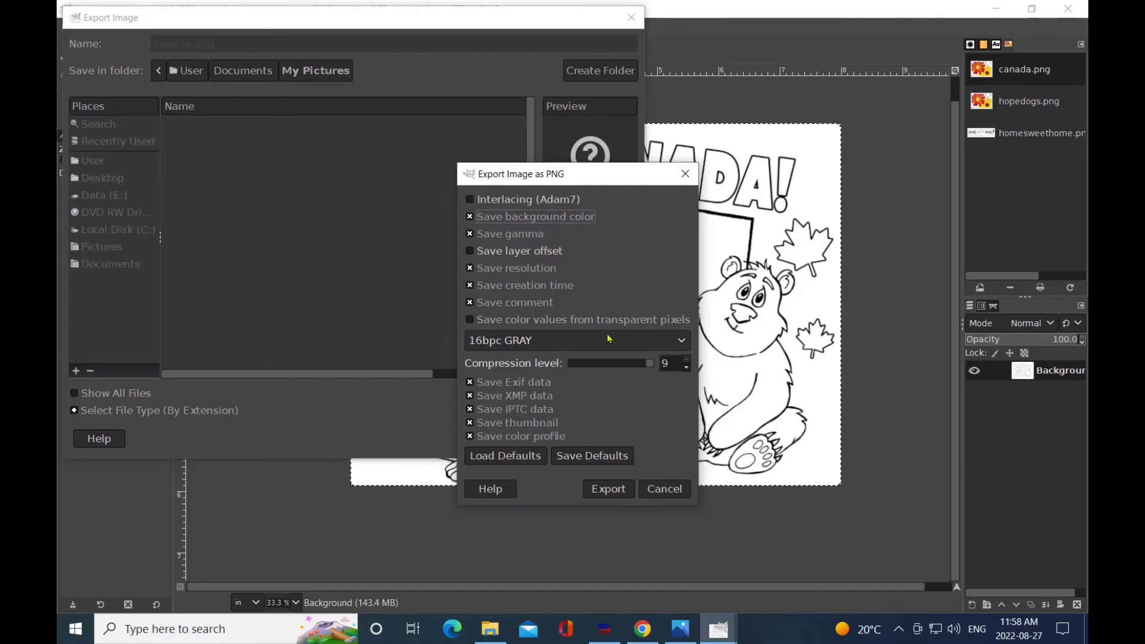
left_click(620, 489)
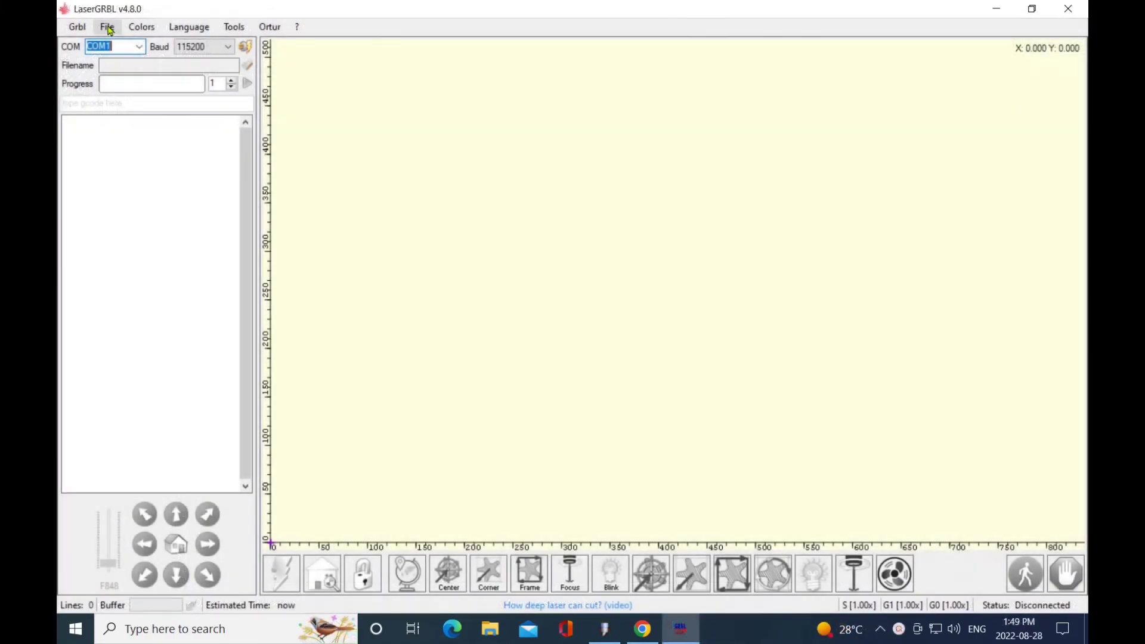
- Open canada.png from the Pictures folder in LaserGRBL for raster import
left_click(107, 27)
left_click(289, 163)
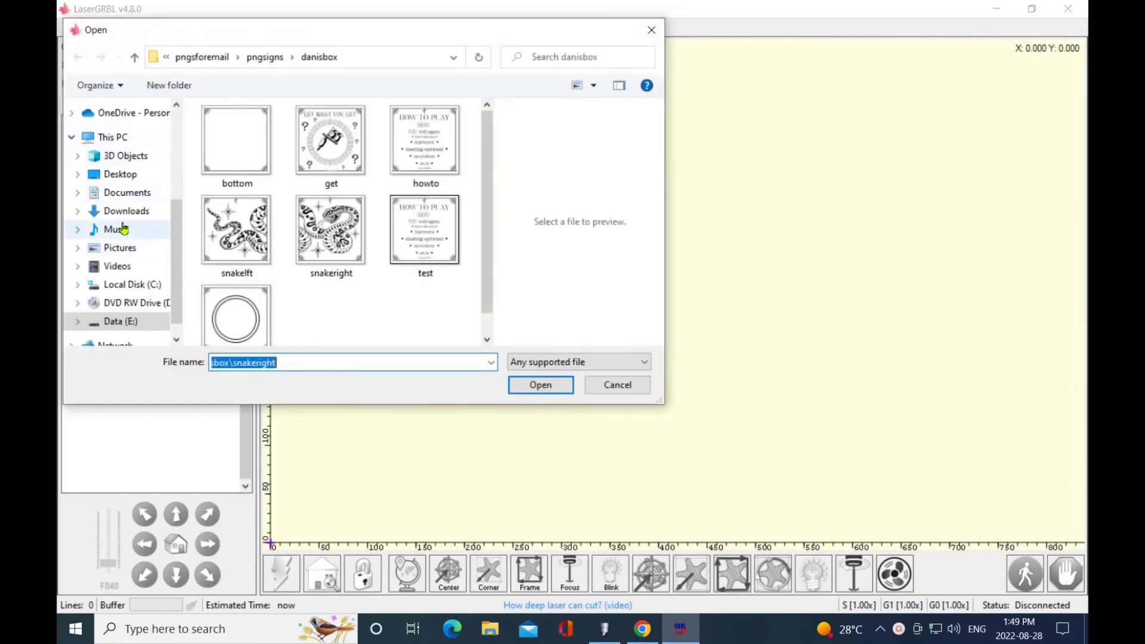
left_click(126, 250)
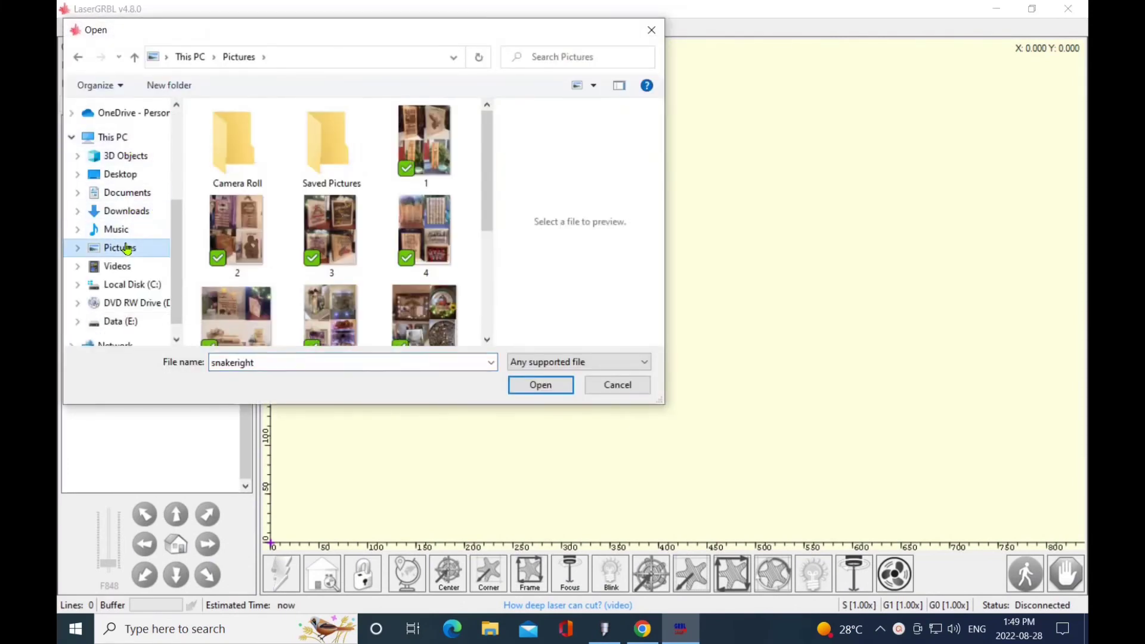
scroll(427, 230, "down", 2)
scroll(427, 230, "down", 2)
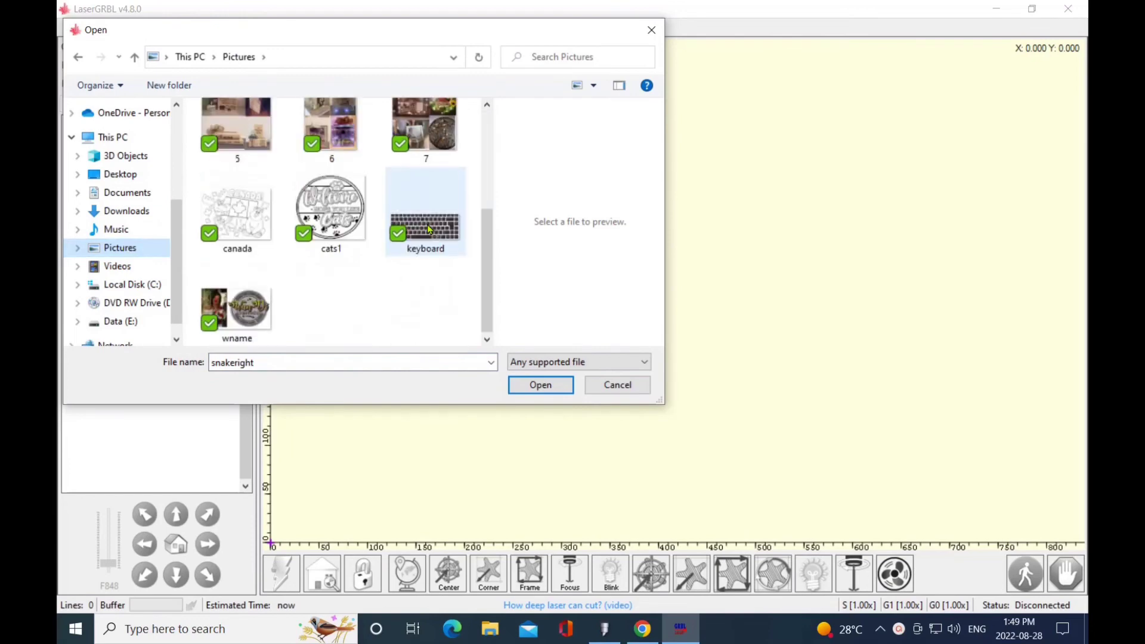
left_click(254, 213)
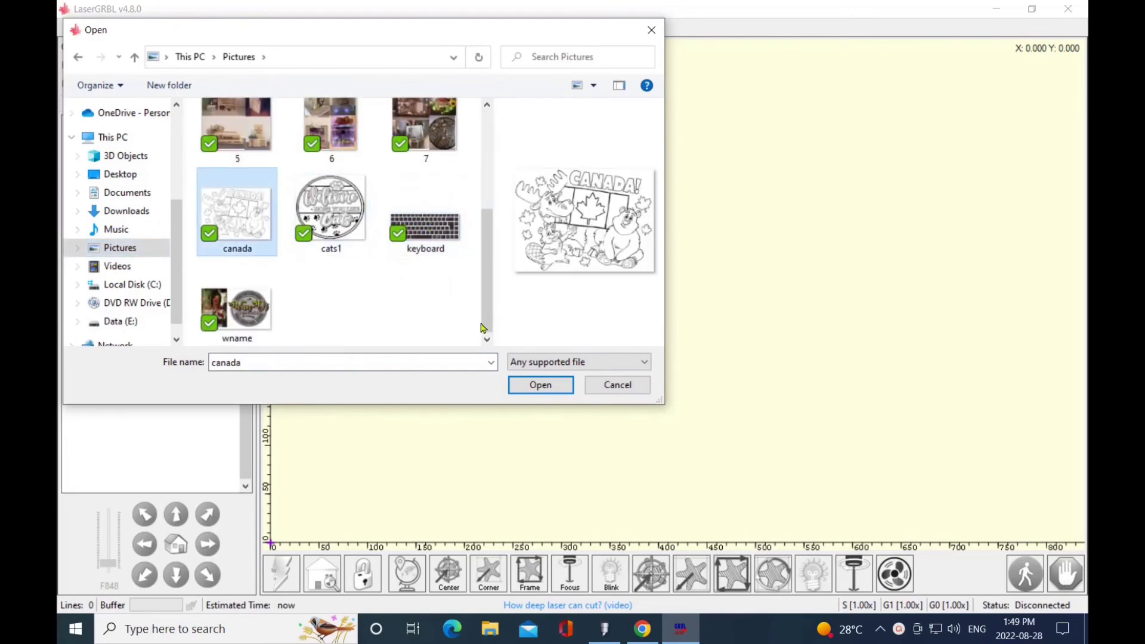
left_click(542, 386)
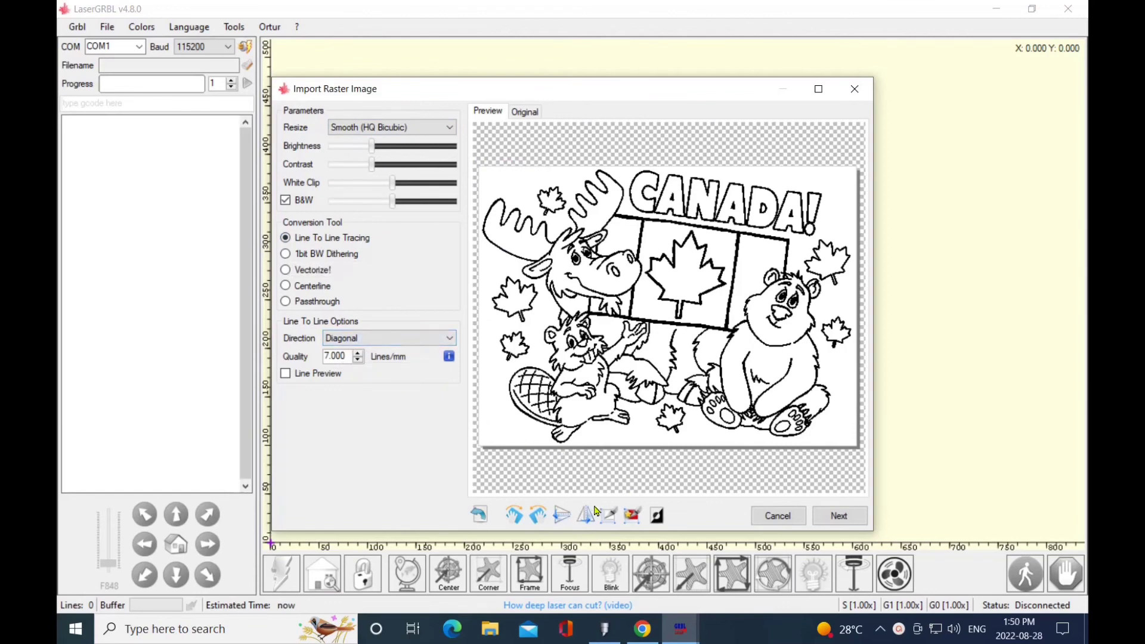
- Autosize the engraving from 300 DPI to 203.2 × 150.2 mm and create the job
left_click(838, 516)
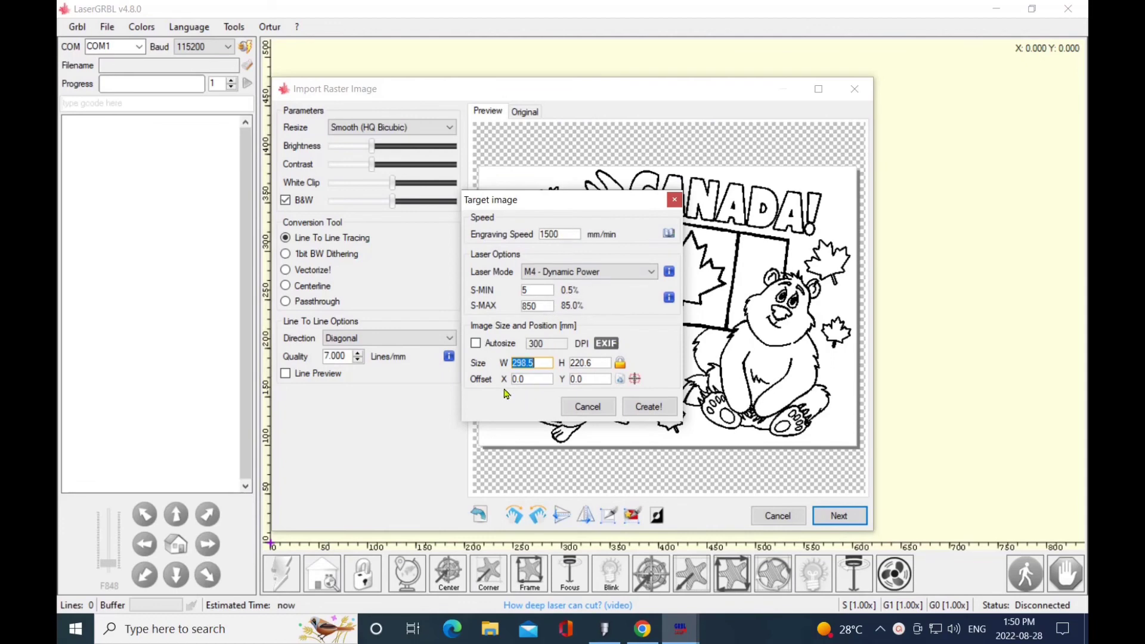
left_click(476, 344)
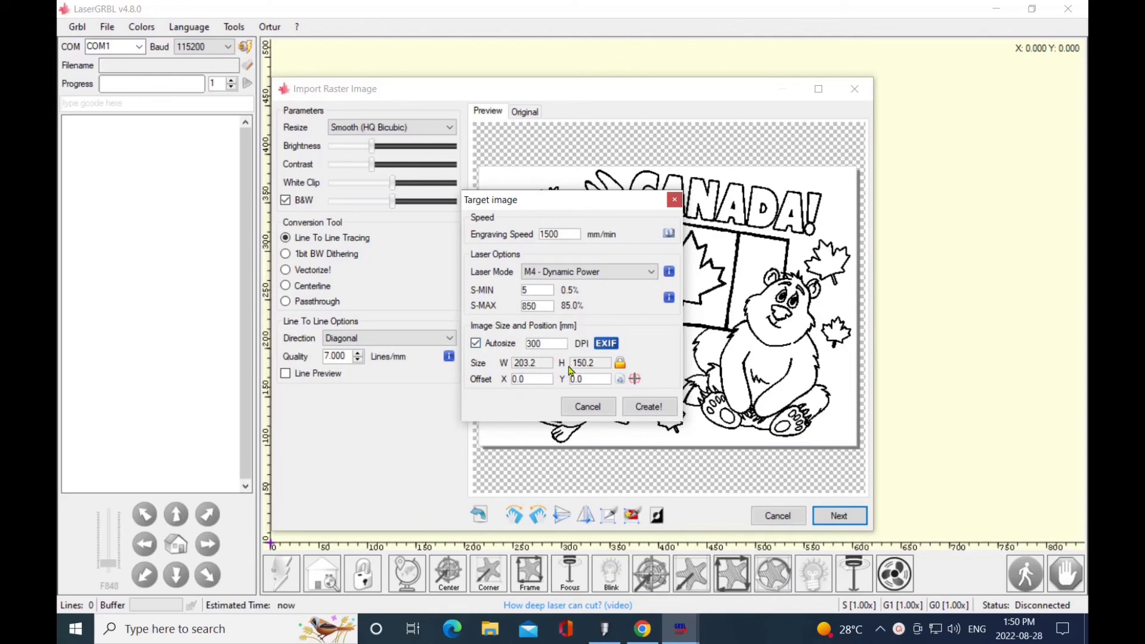
left_click(660, 410)
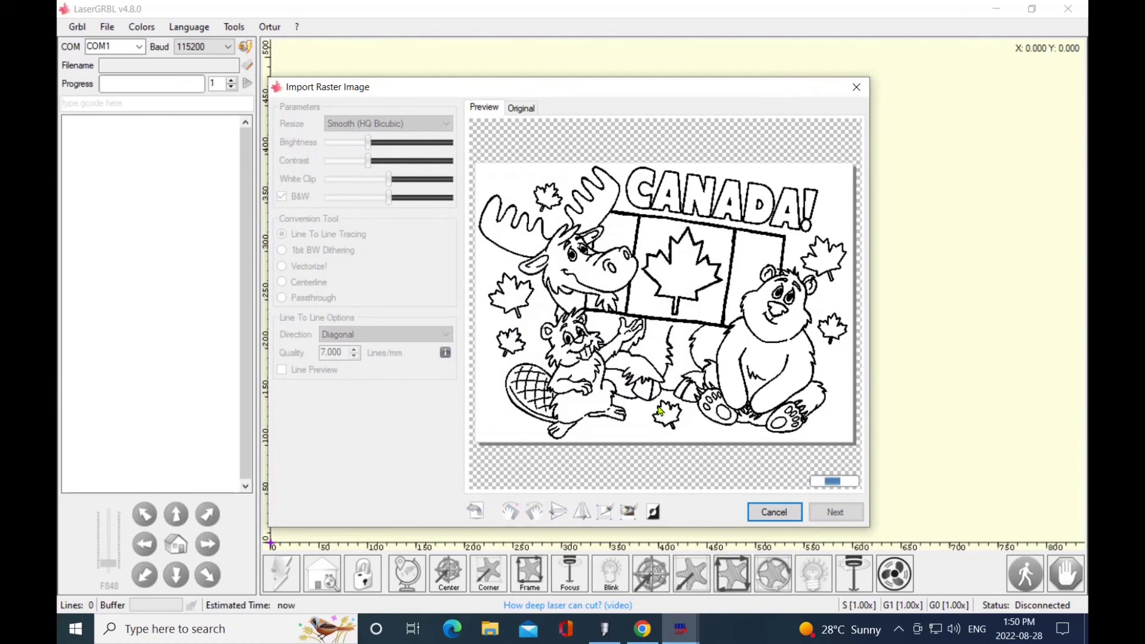